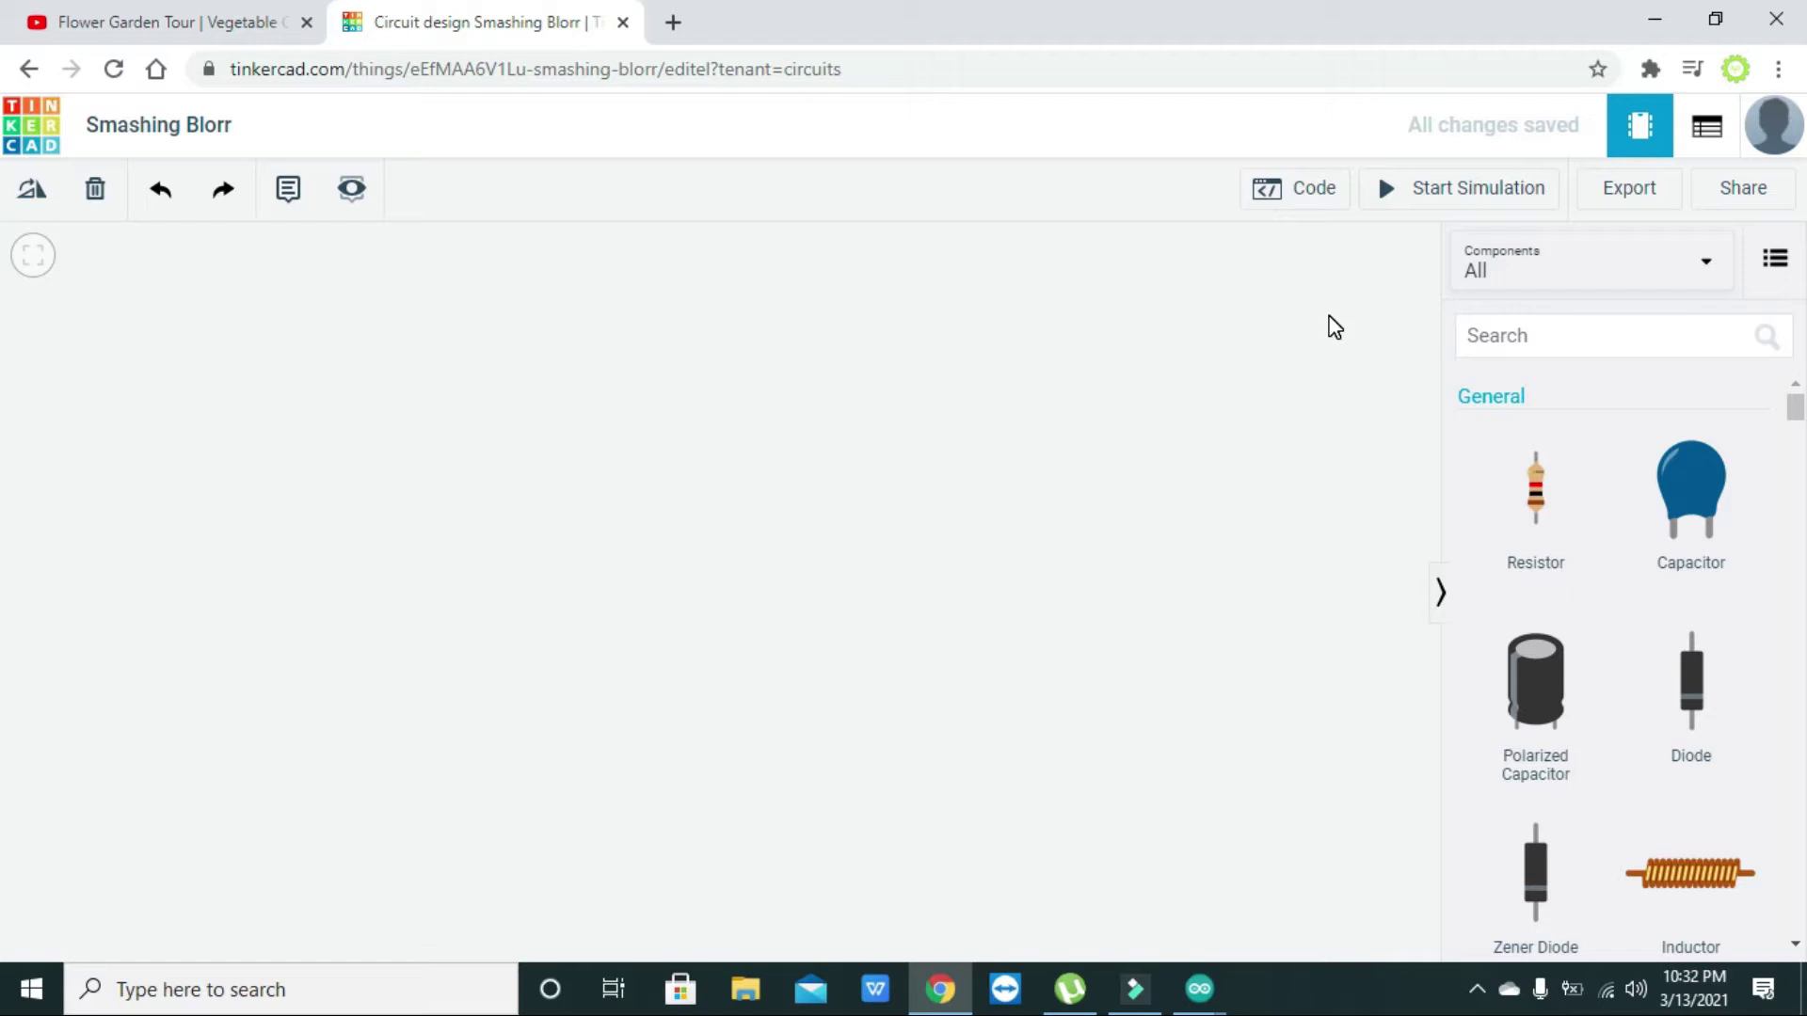
# Step: Search 'uno' and place an Arduino Uno R3 on the canvas
pyautogui.click(1519, 329)
pyautogui.write('uno')
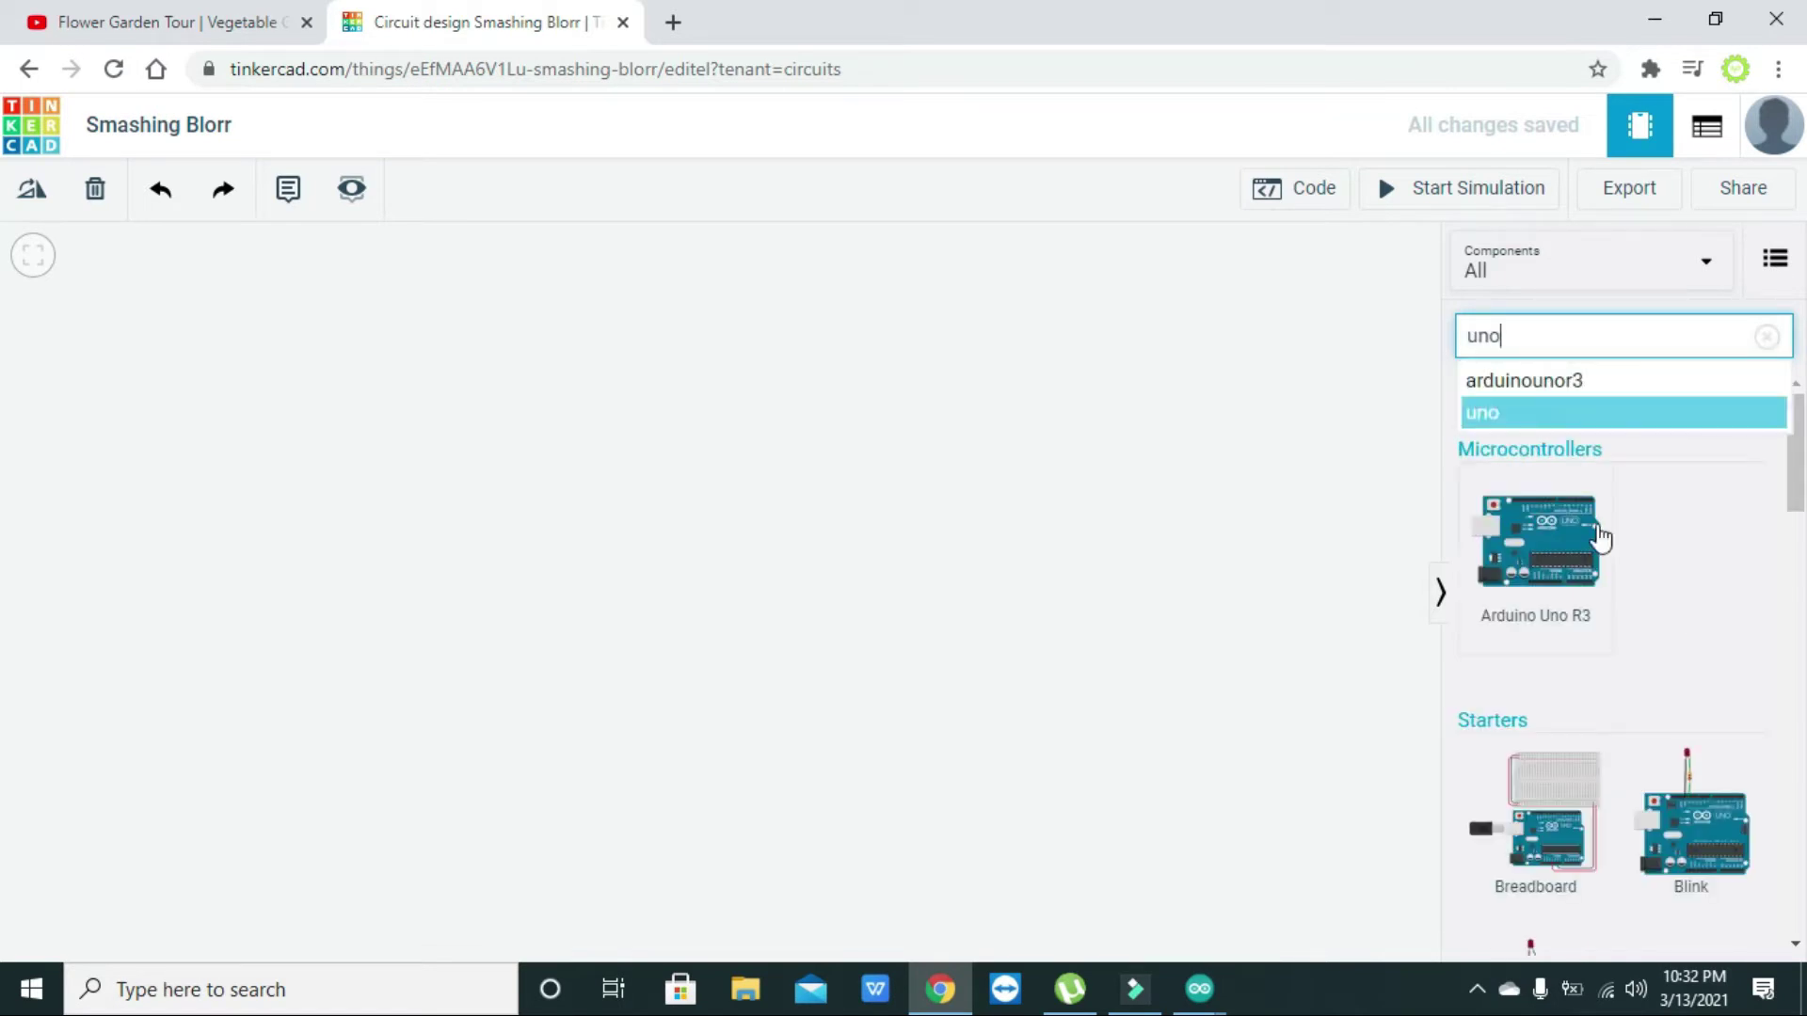
pyautogui.moveTo(1574, 544); pyautogui.dragTo(520, 635)
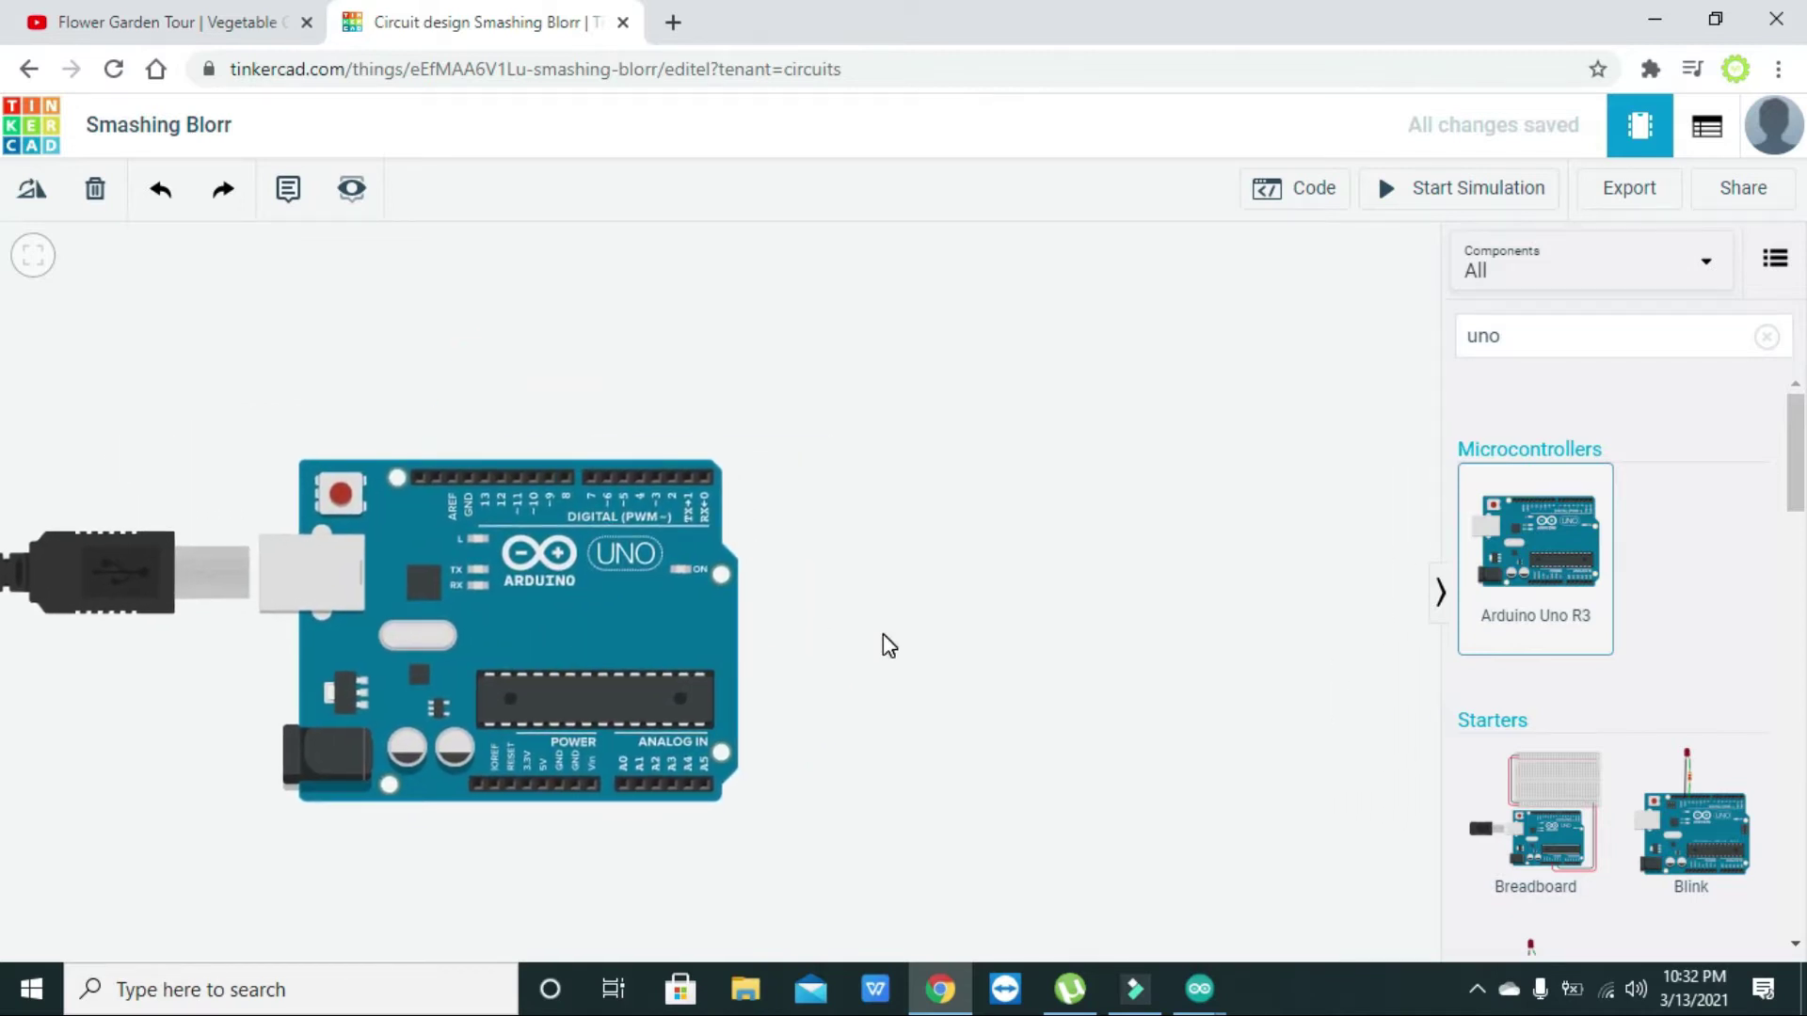
# Step: Add an LCD 16 x 2 from a 'lcd' search and arrange it beside the Arduino
pyautogui.click(1550, 342)
pyautogui.press('BackSpace')
pyautogui.press('BackSpace')
pyautogui.press('BackSpace')
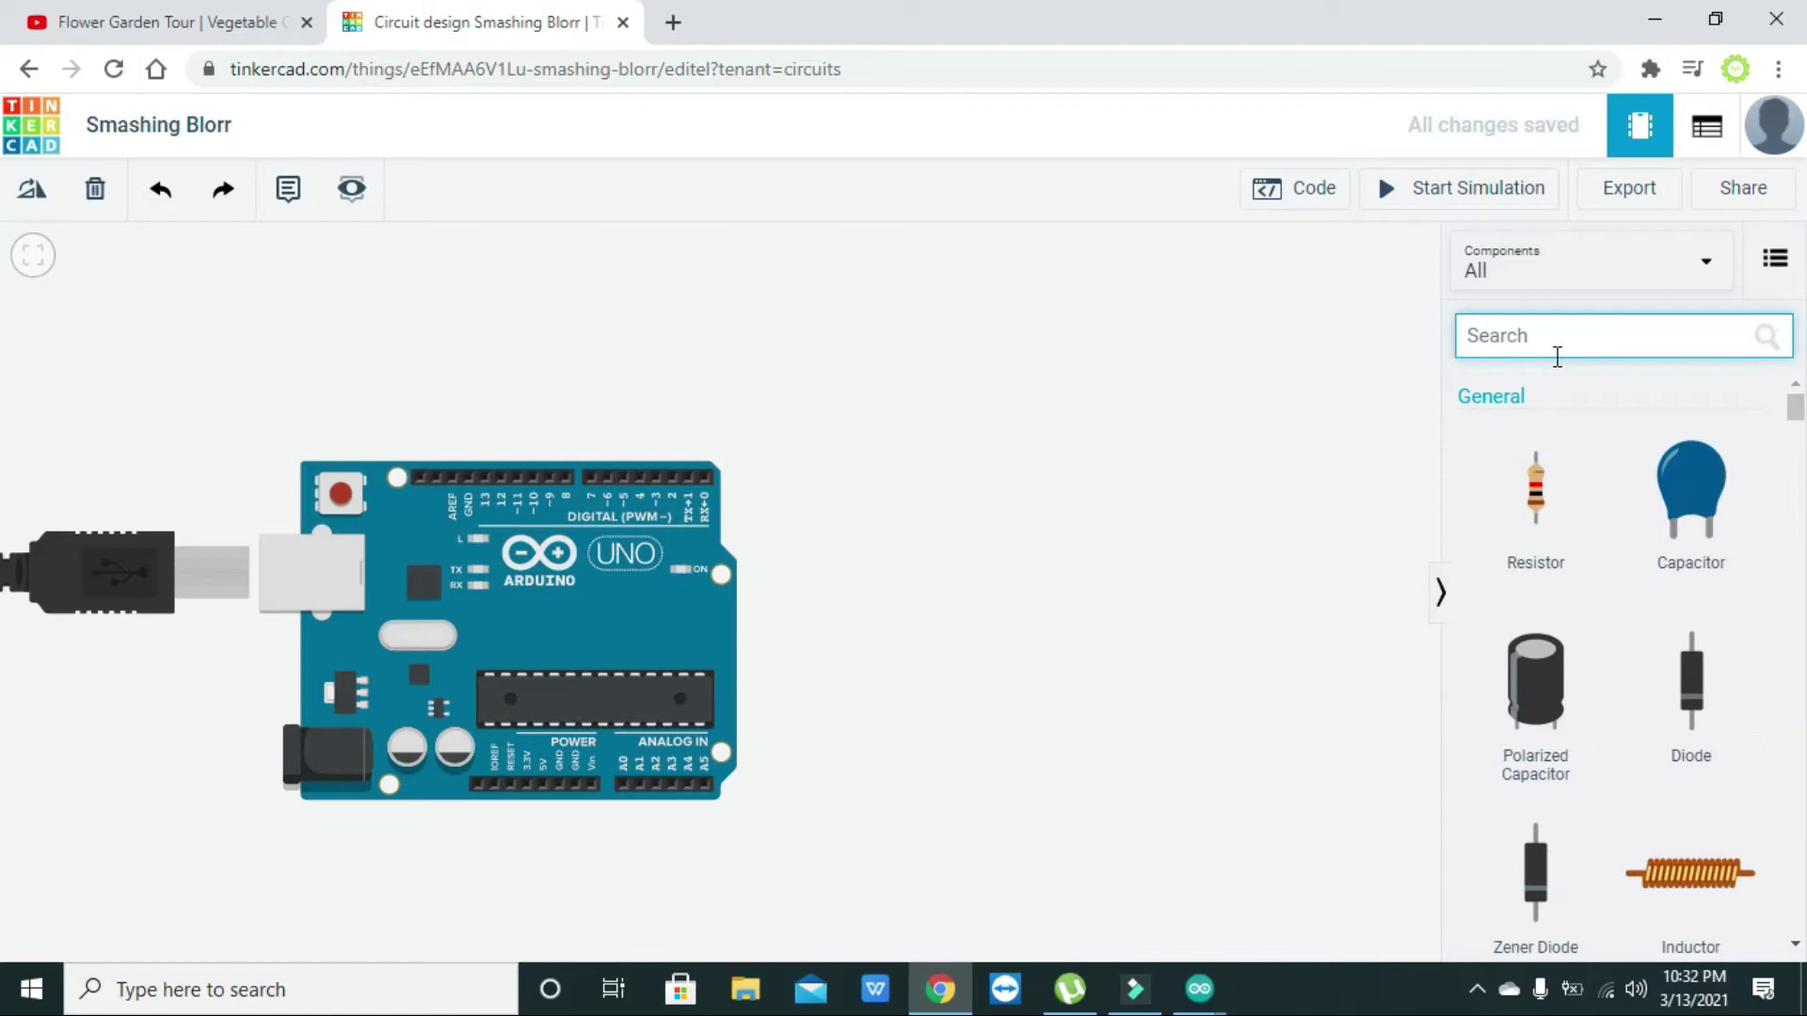
pyautogui.write('lcd')
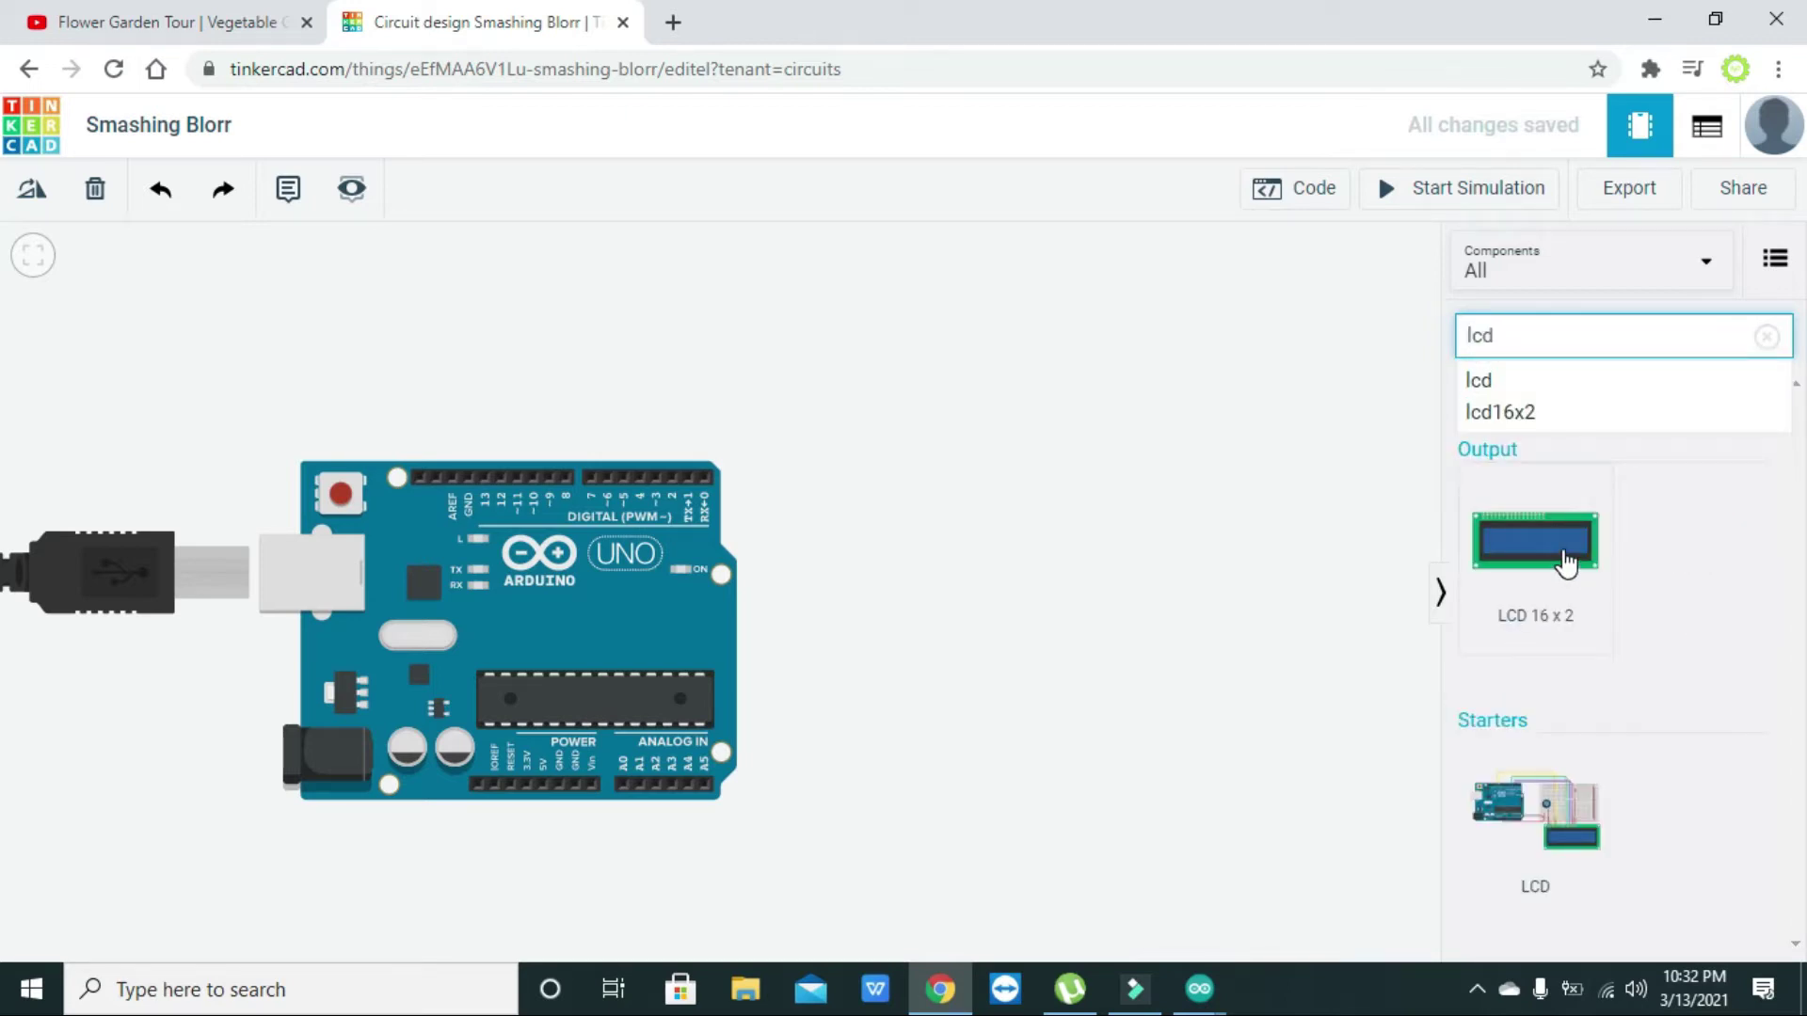
pyautogui.moveTo(1564, 562); pyautogui.dragTo(1093, 621)
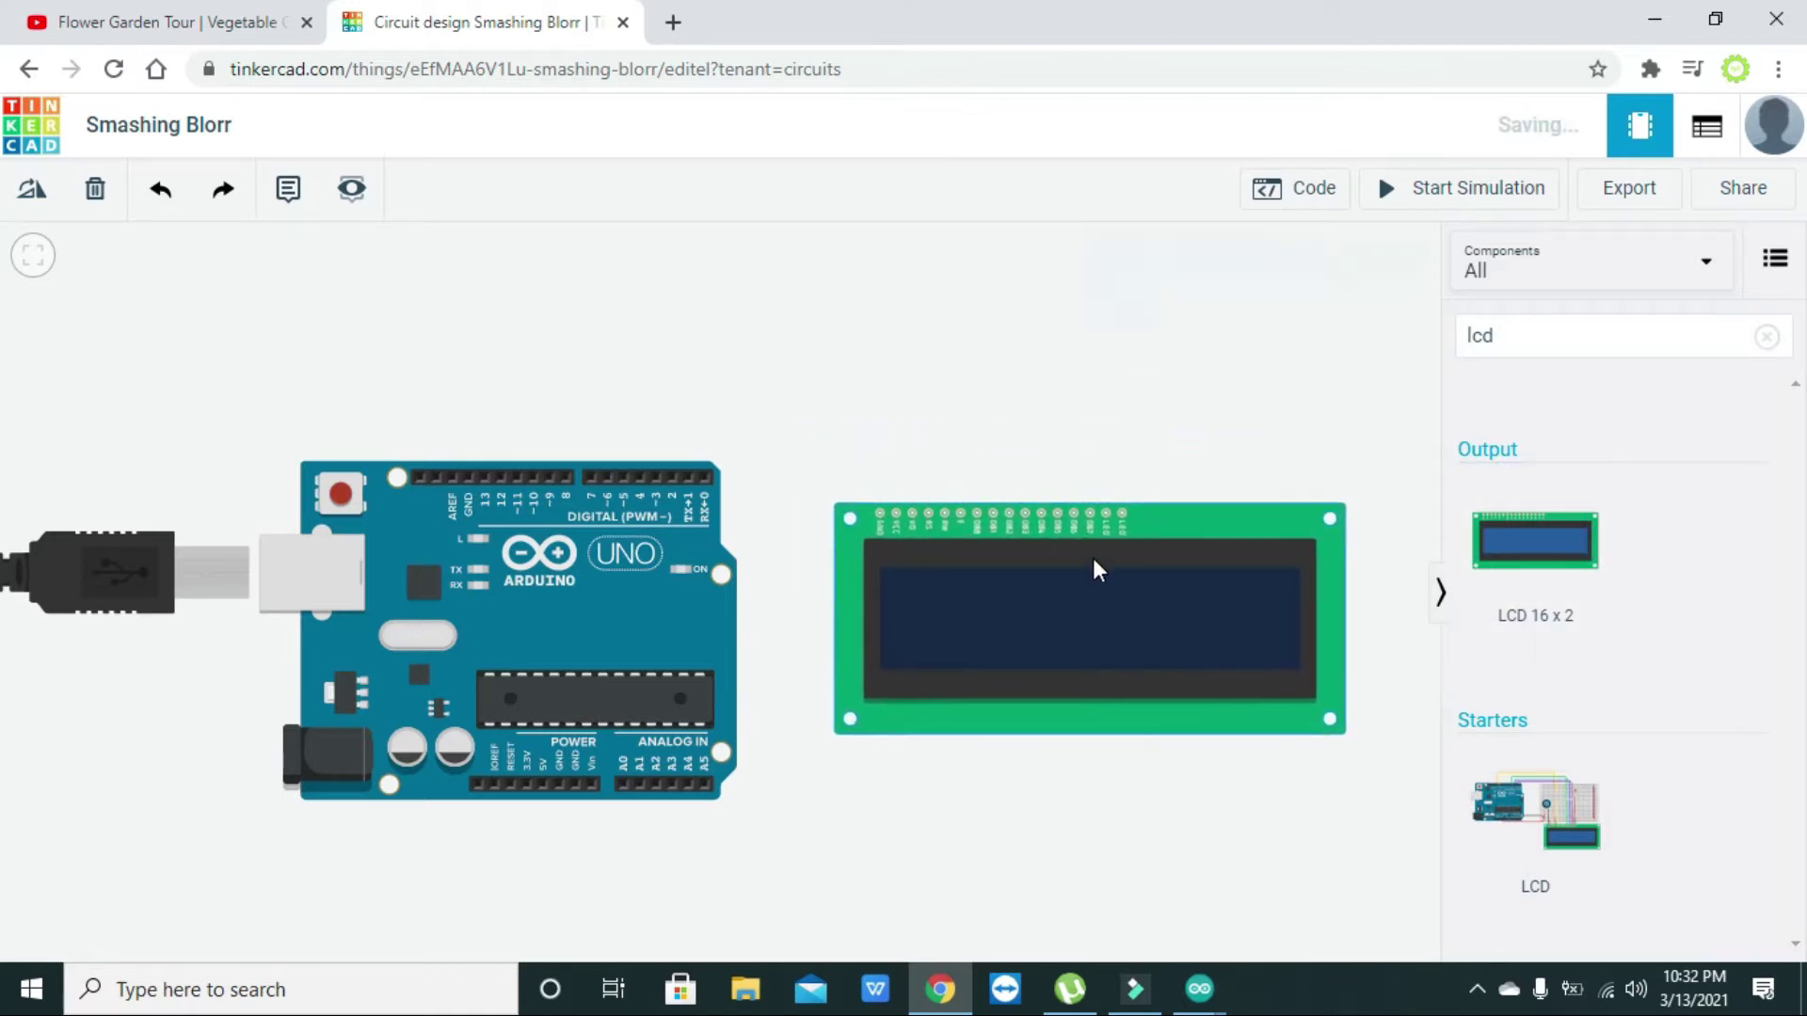
pyautogui.click(1109, 424)
pyautogui.moveTo(618, 602); pyautogui.dragTo(372, 608)
pyautogui.moveTo(1100, 695); pyautogui.dragTo(825, 639)
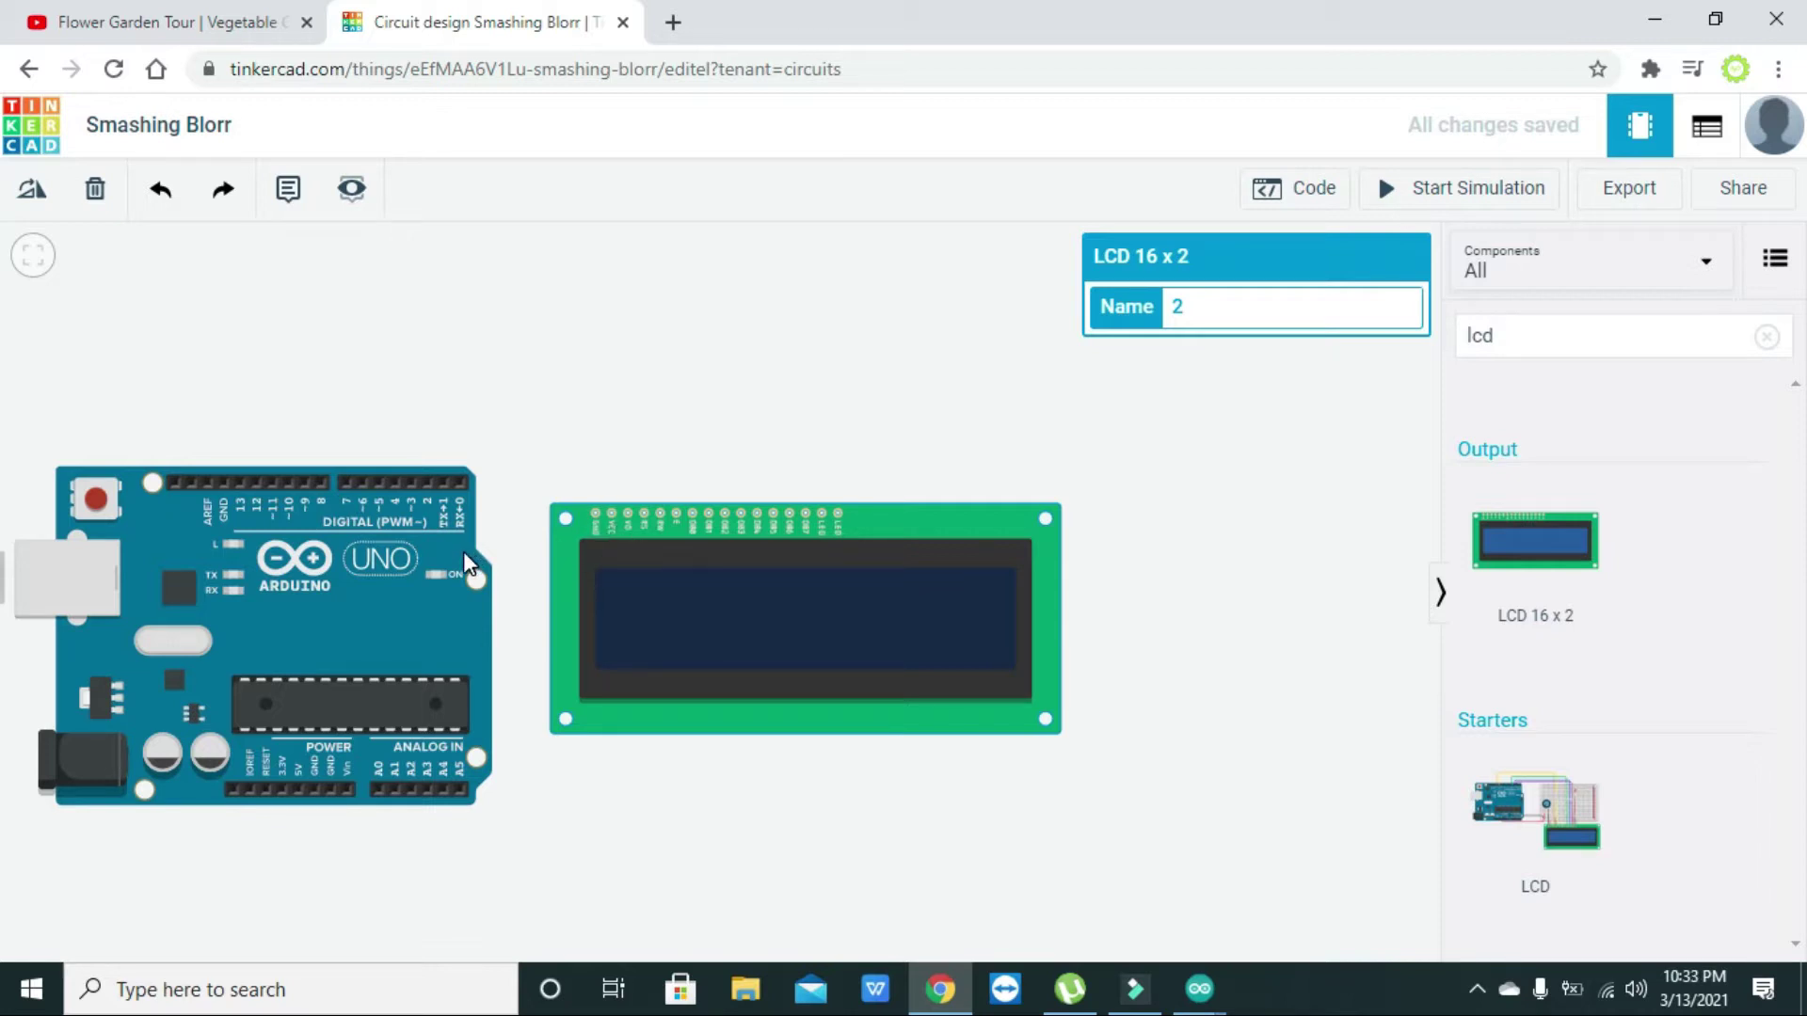
# Step: Wire the LCD Ground pin to Arduino GND, routed up over the board with square bends
pyautogui.click(596, 514)
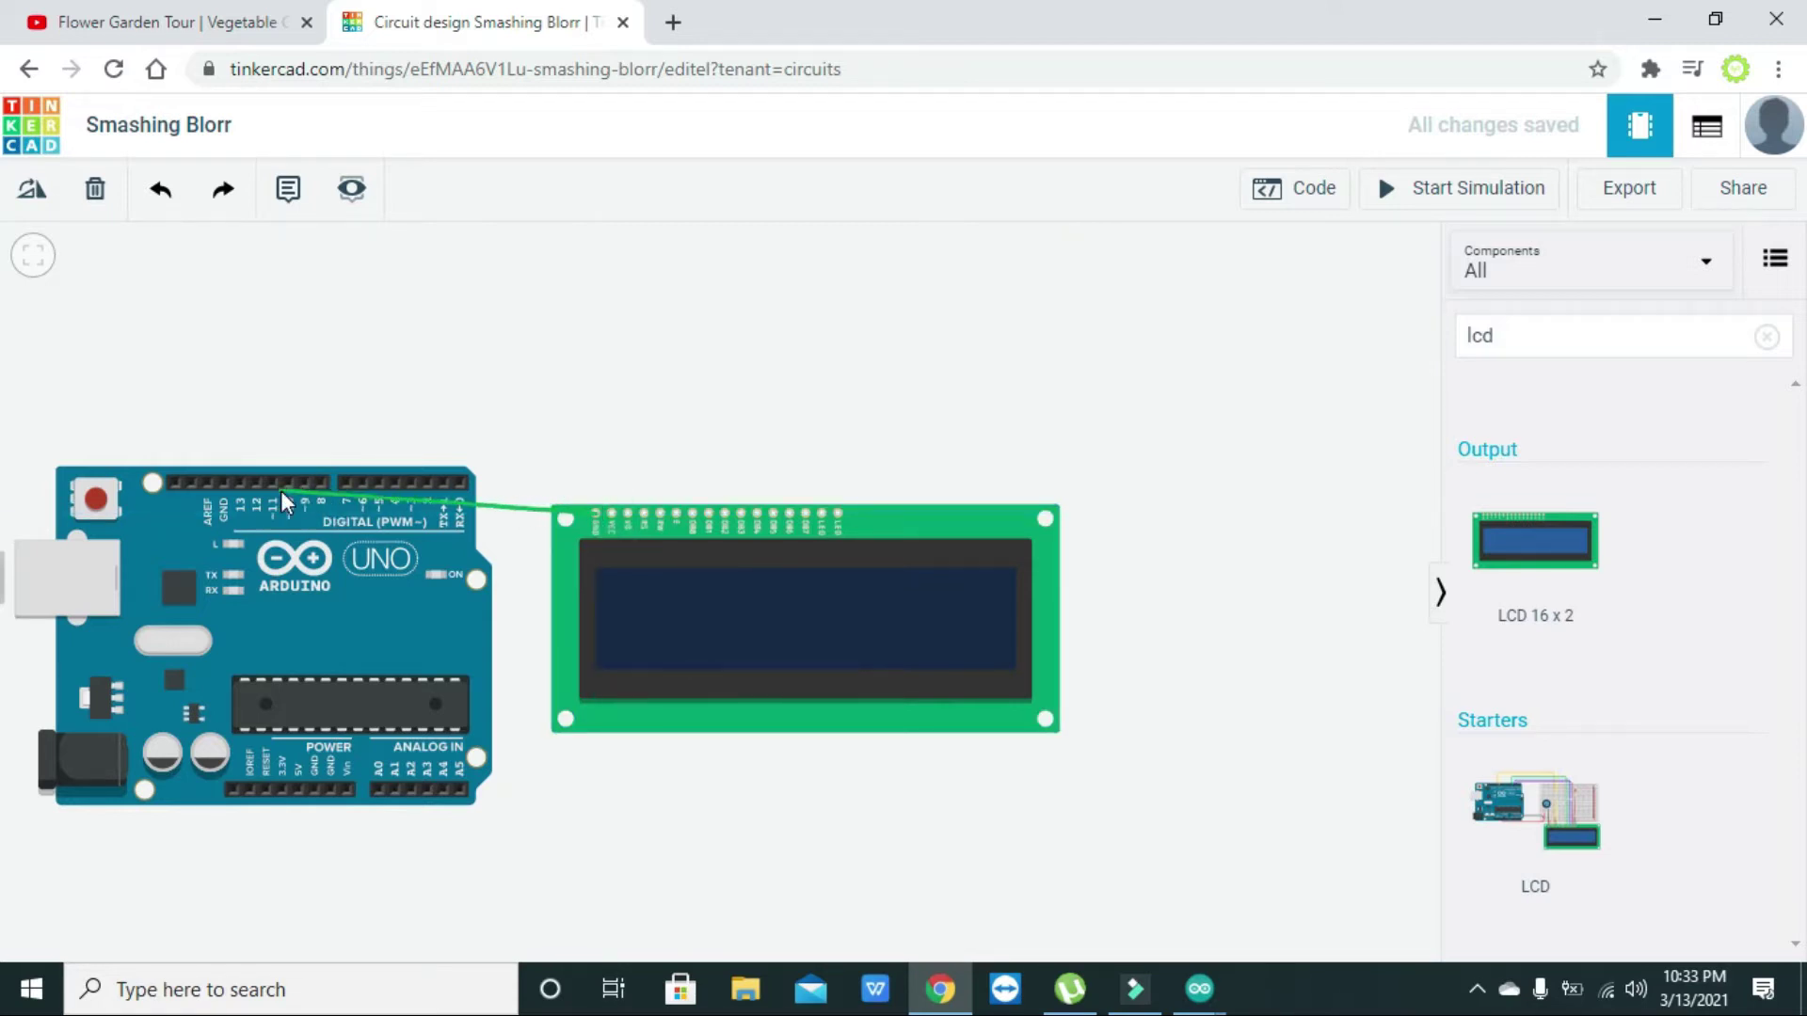
pyautogui.click(224, 483)
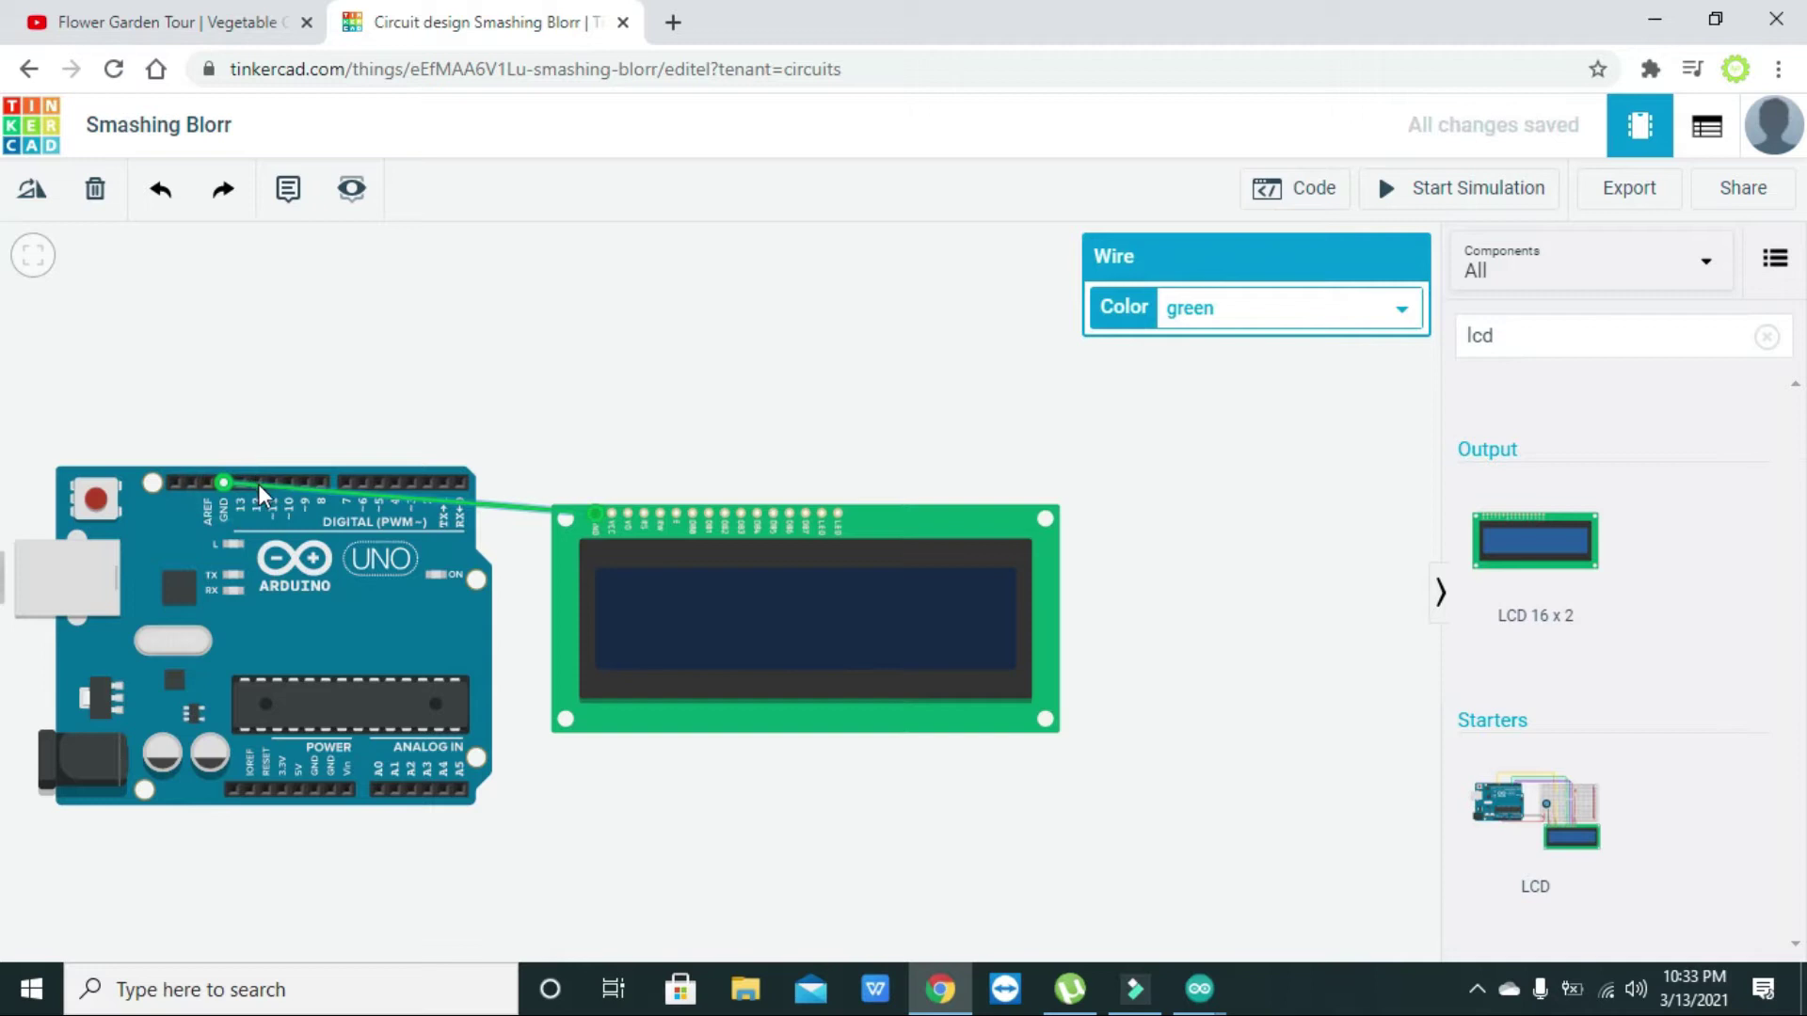
pyautogui.click(314, 488)
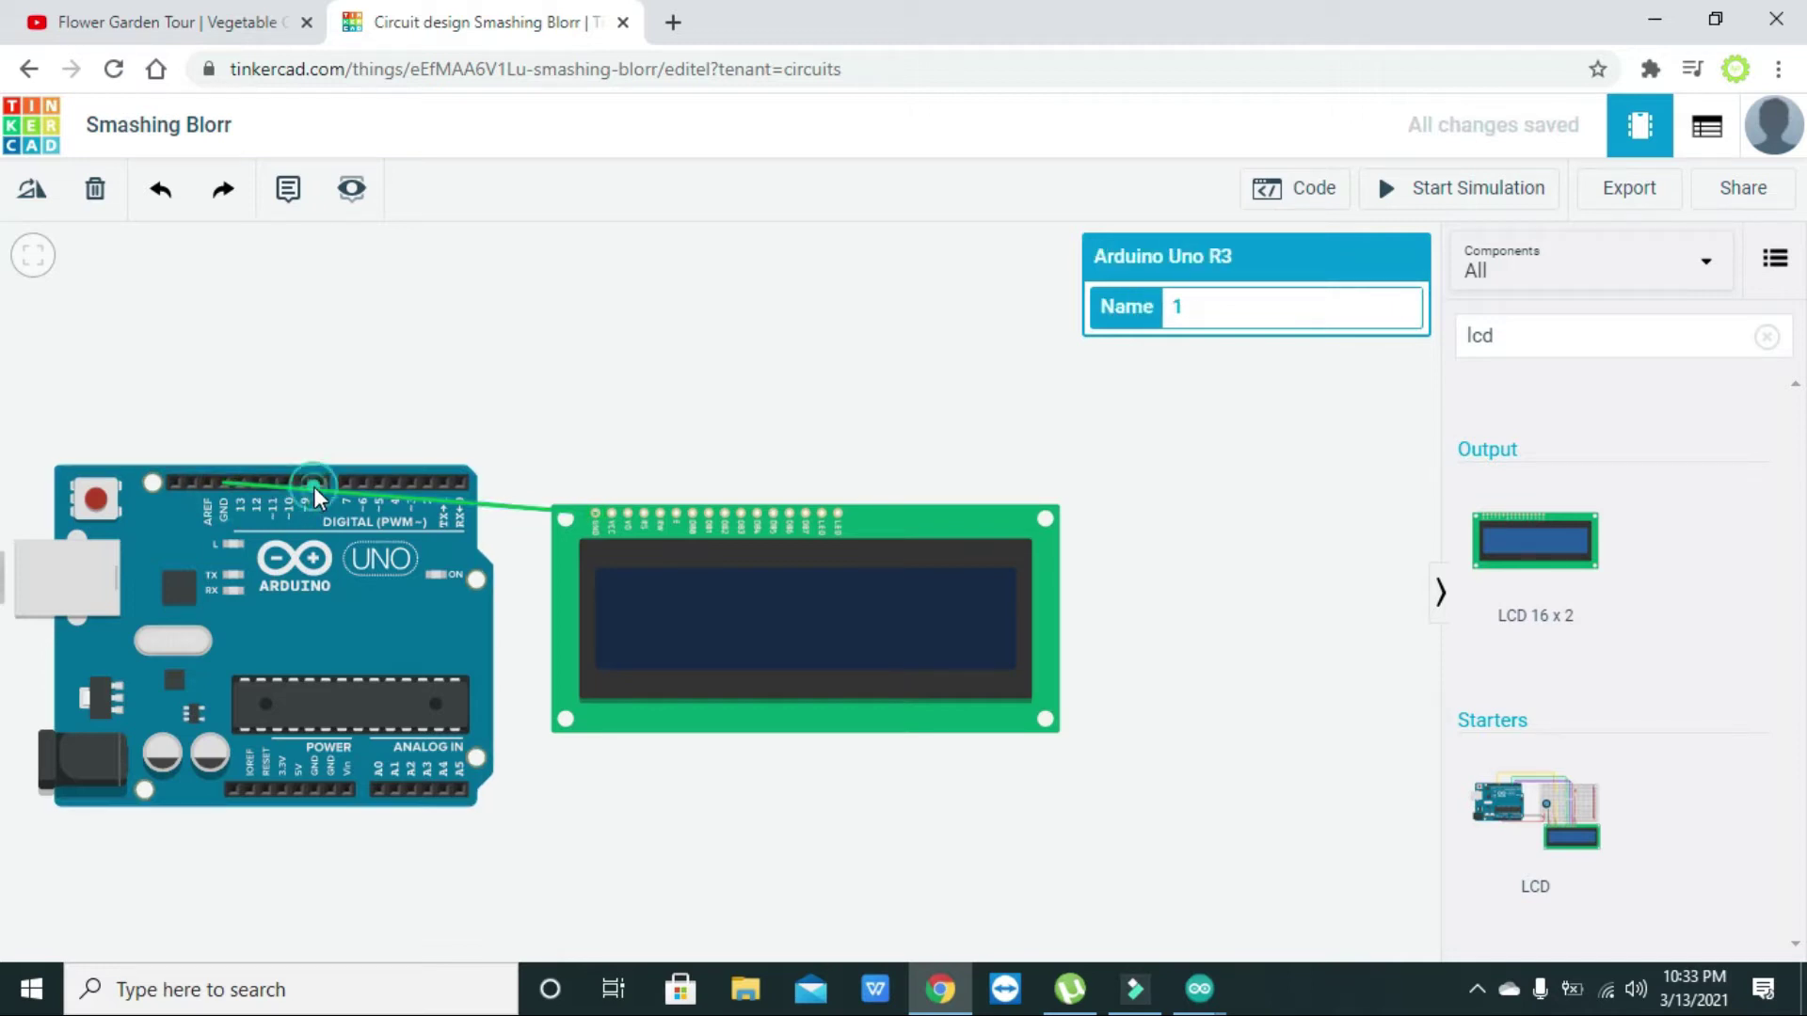
pyautogui.click(316, 488)
pyautogui.moveTo(317, 490); pyautogui.dragTo(224, 271)
pyautogui.click(464, 428)
pyautogui.moveTo(464, 427); pyautogui.dragTo(596, 273)
pyautogui.click(694, 331)
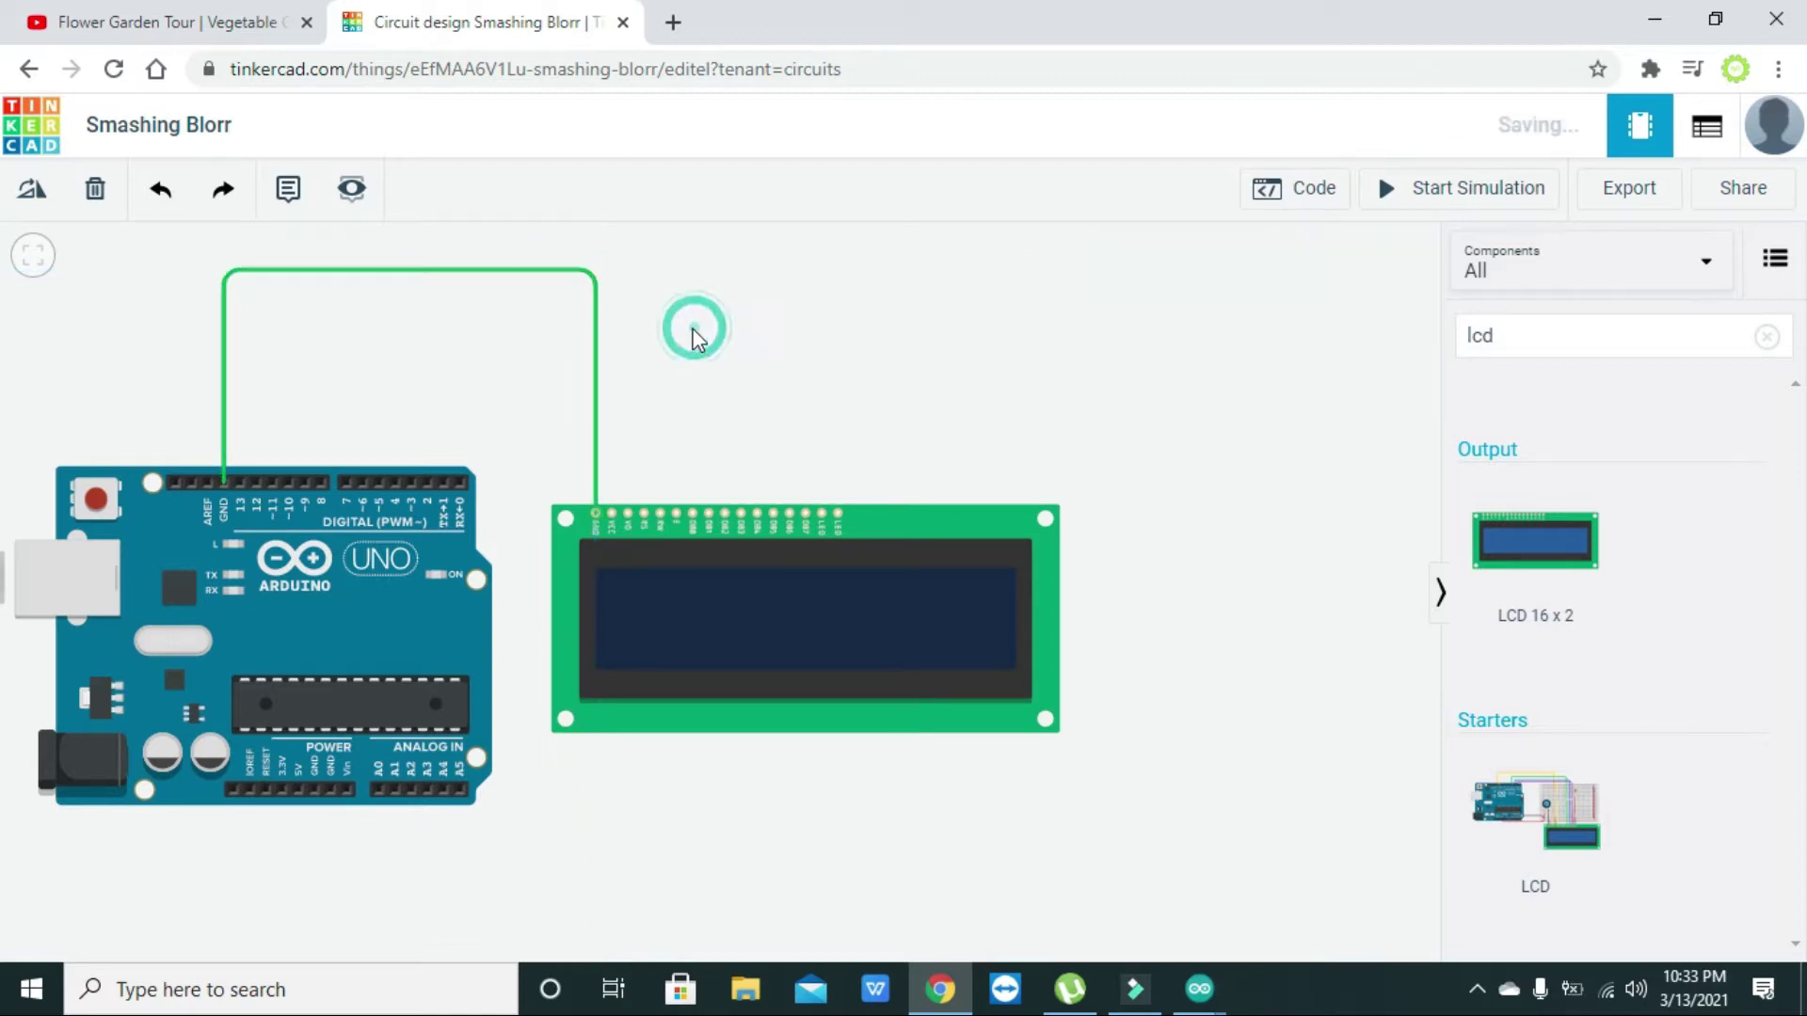
# Step: Wire the LCD Power pin to Arduino 5V, routed below the board in straight runs
pyautogui.click(613, 512)
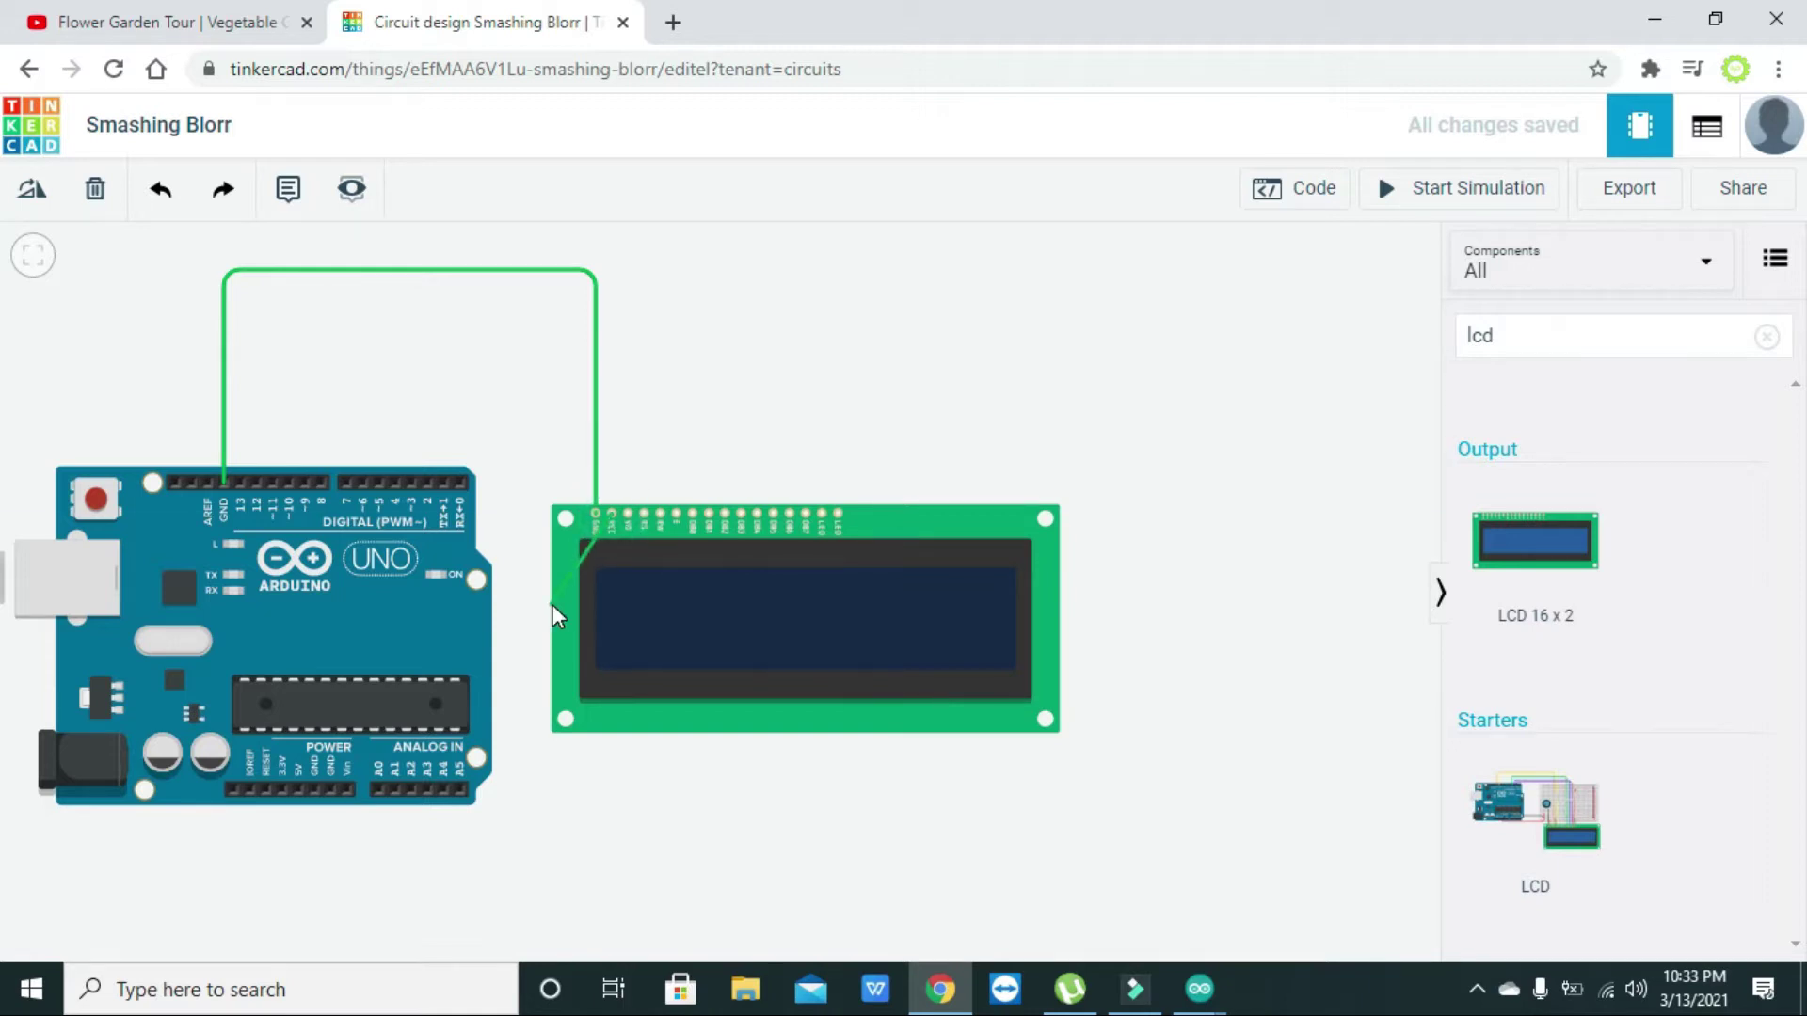
pyautogui.click(300, 787)
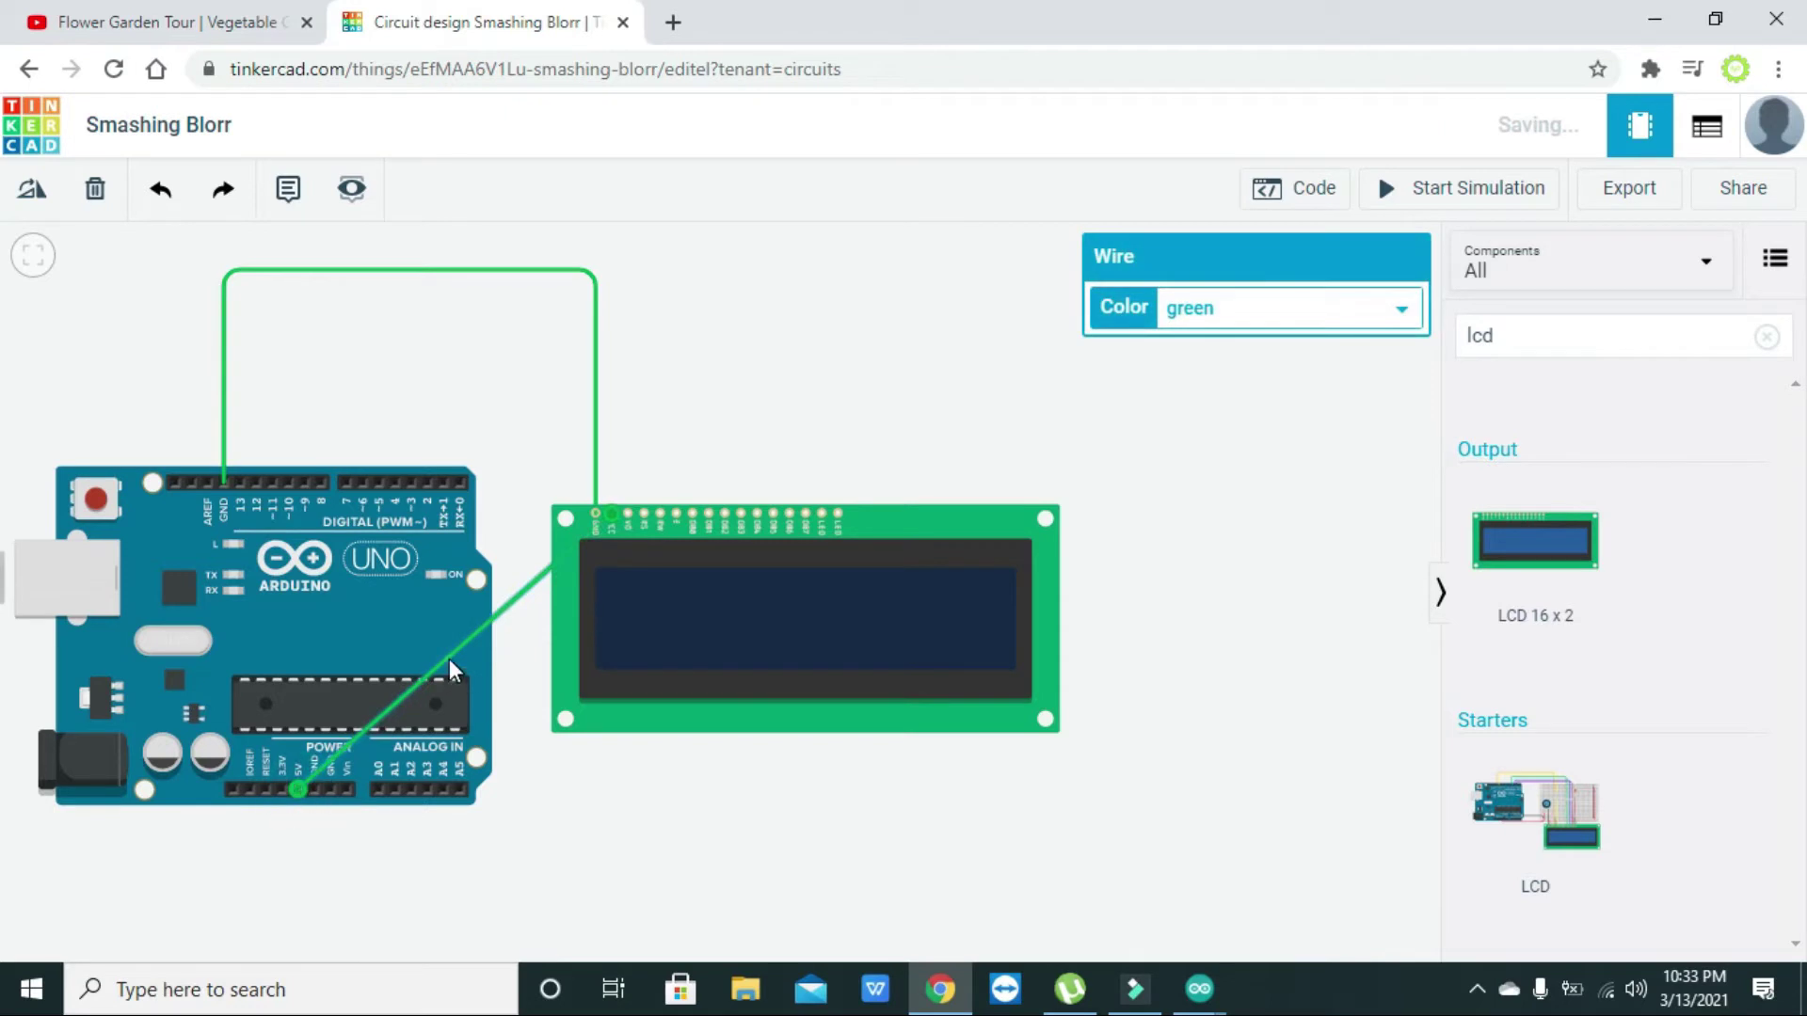
pyautogui.moveTo(449, 659); pyautogui.dragTo(613, 901)
pyautogui.click(411, 838)
pyautogui.moveTo(410, 837); pyautogui.dragTo(295, 898)
pyautogui.click(350, 877)
pyautogui.click(294, 896)
pyautogui.click(363, 880)
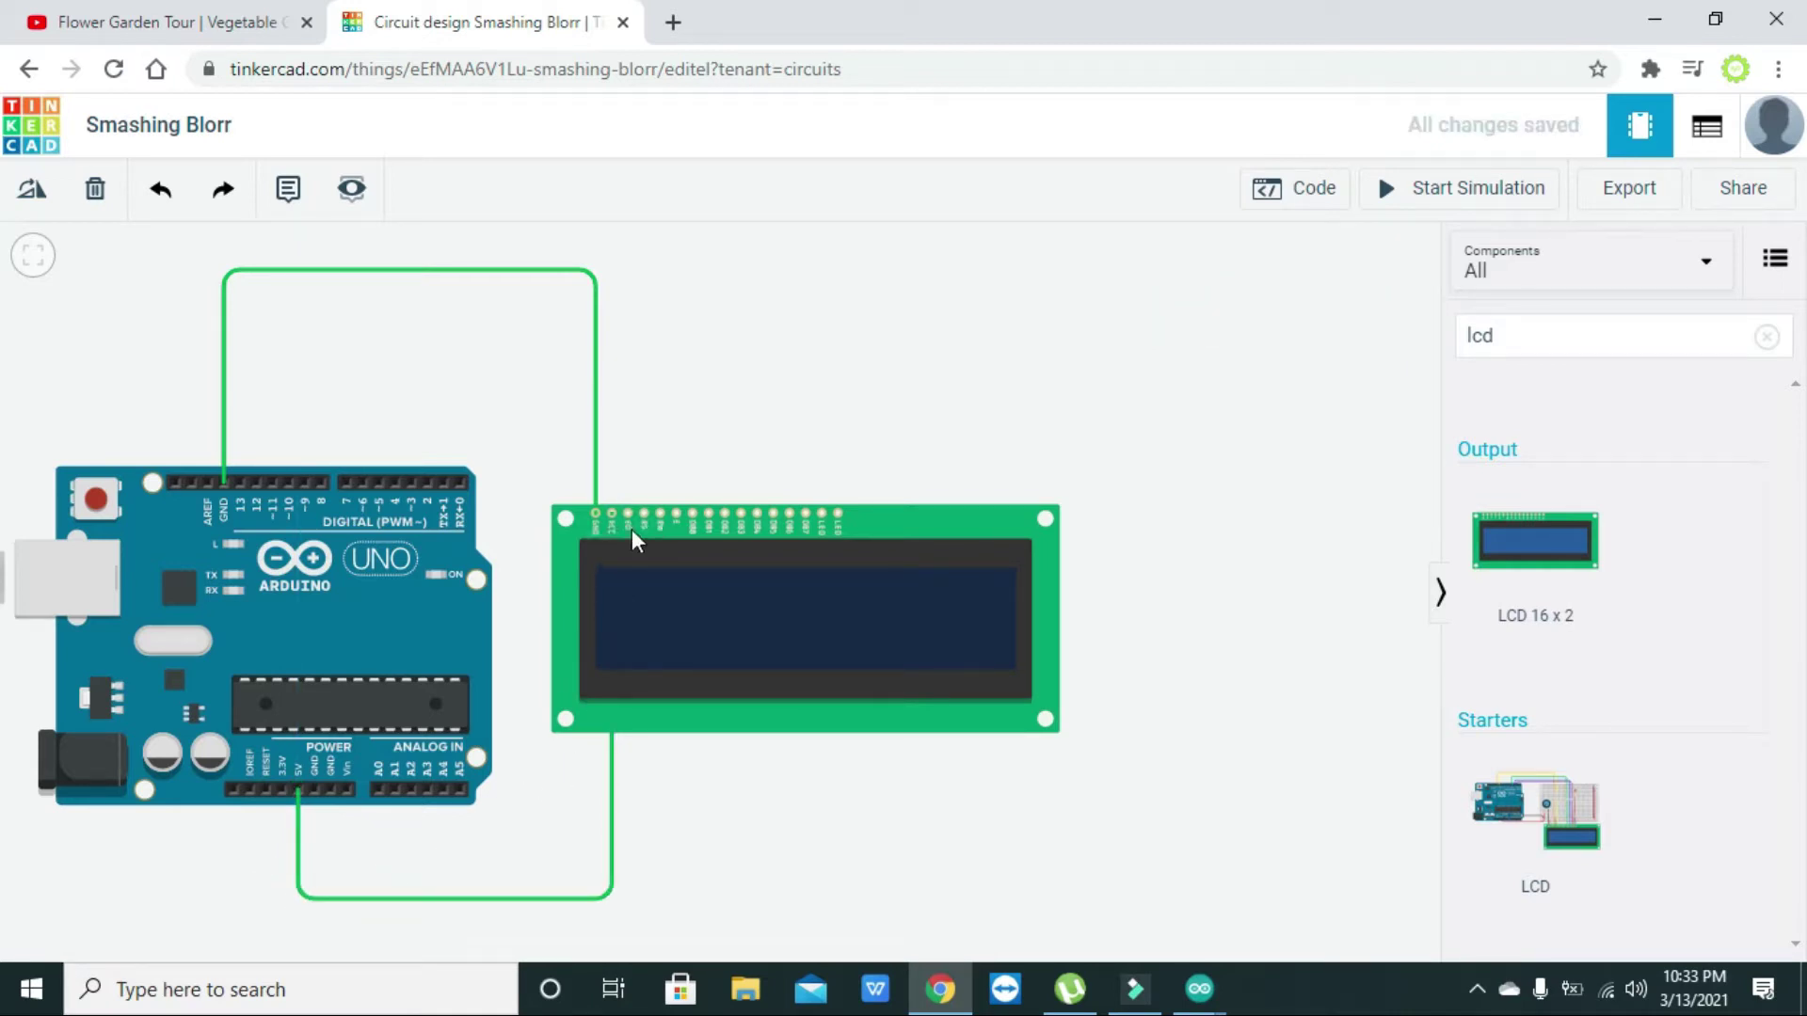
# Step: Place a potentiometer above the LCD and wire its wiper to the LCD V0 pin
pyautogui.click(1558, 344)
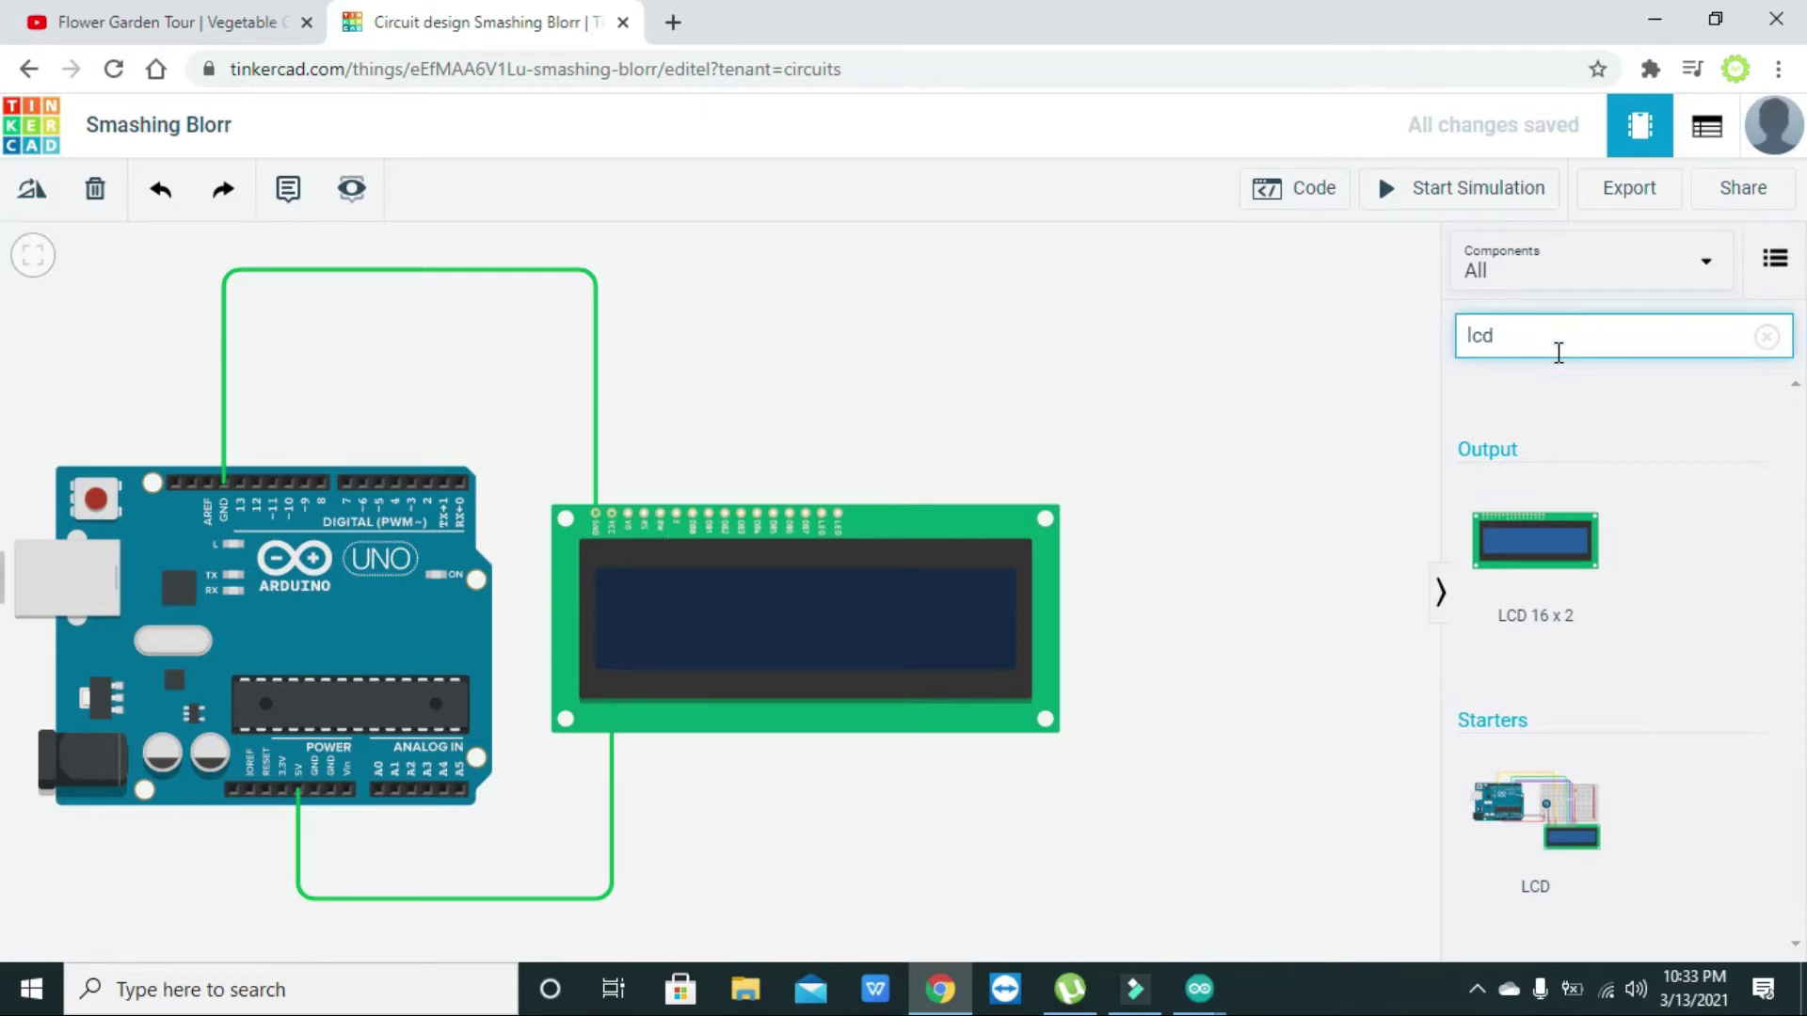
pyautogui.press('BackSpace')
pyautogui.press('BackSpace')
pyautogui.press('BackSpace')
pyautogui.write('pot')
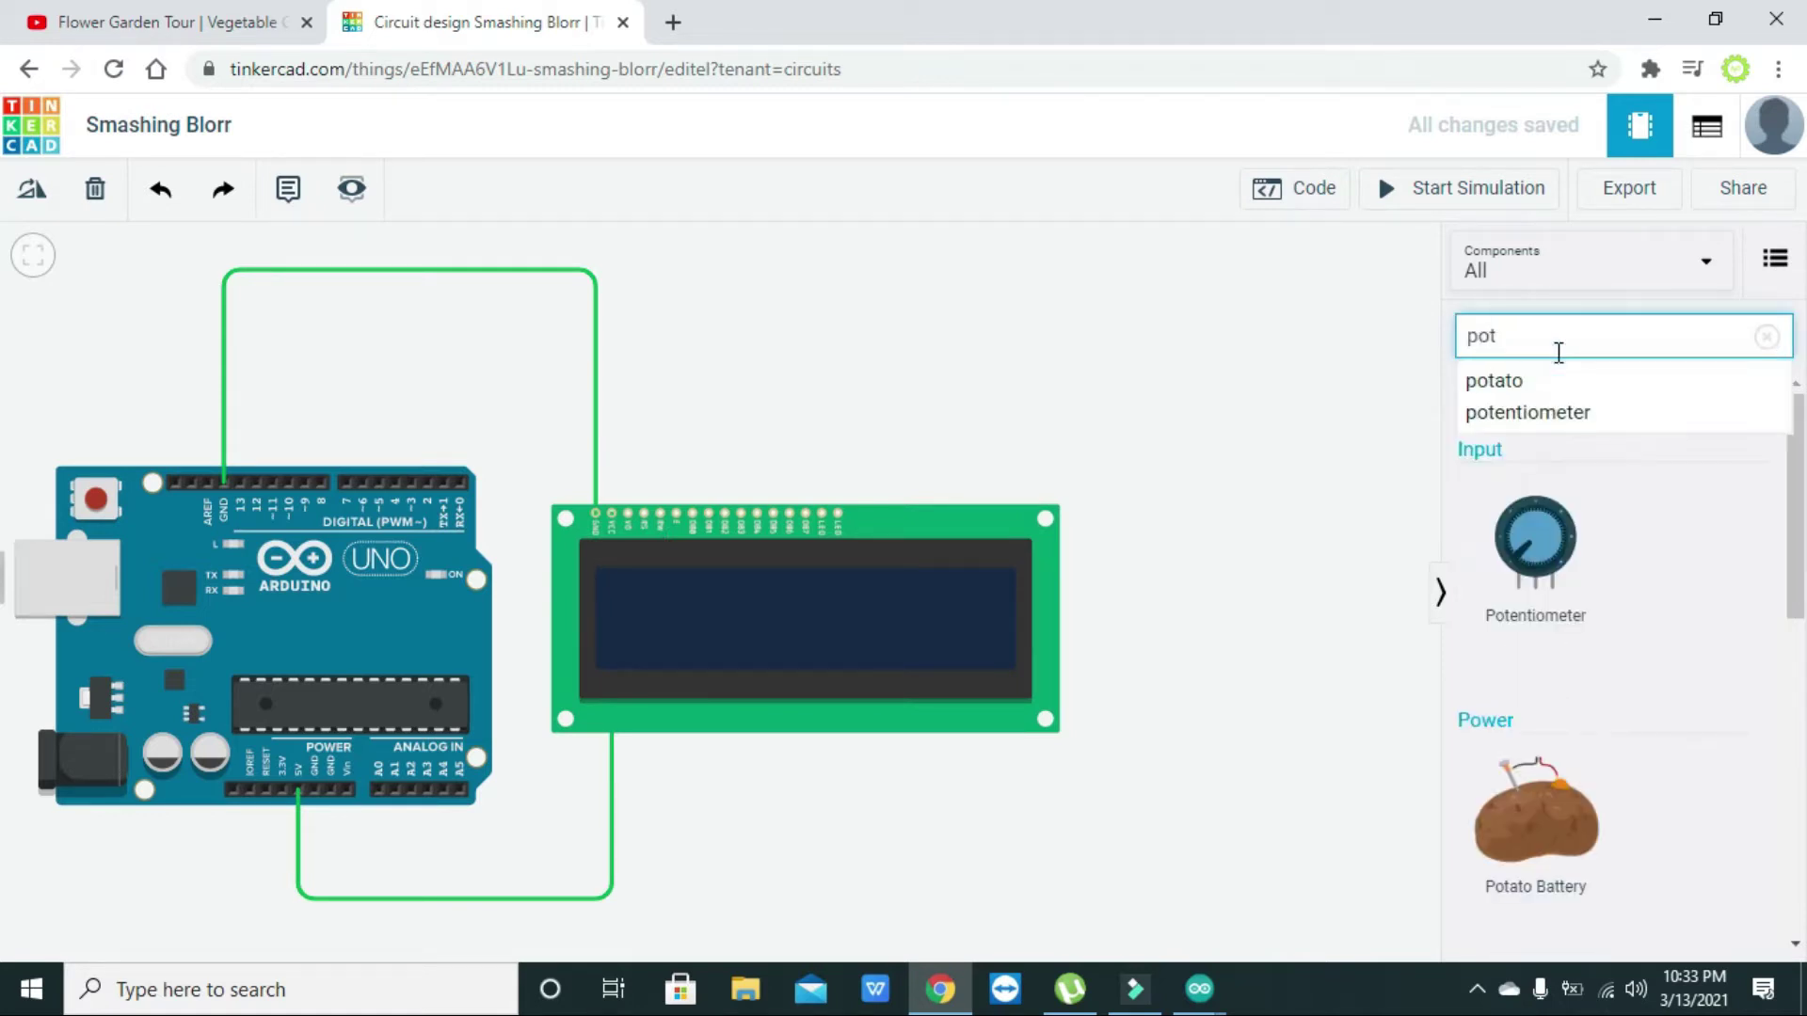
pyautogui.moveTo(1544, 551); pyautogui.dragTo(721, 388)
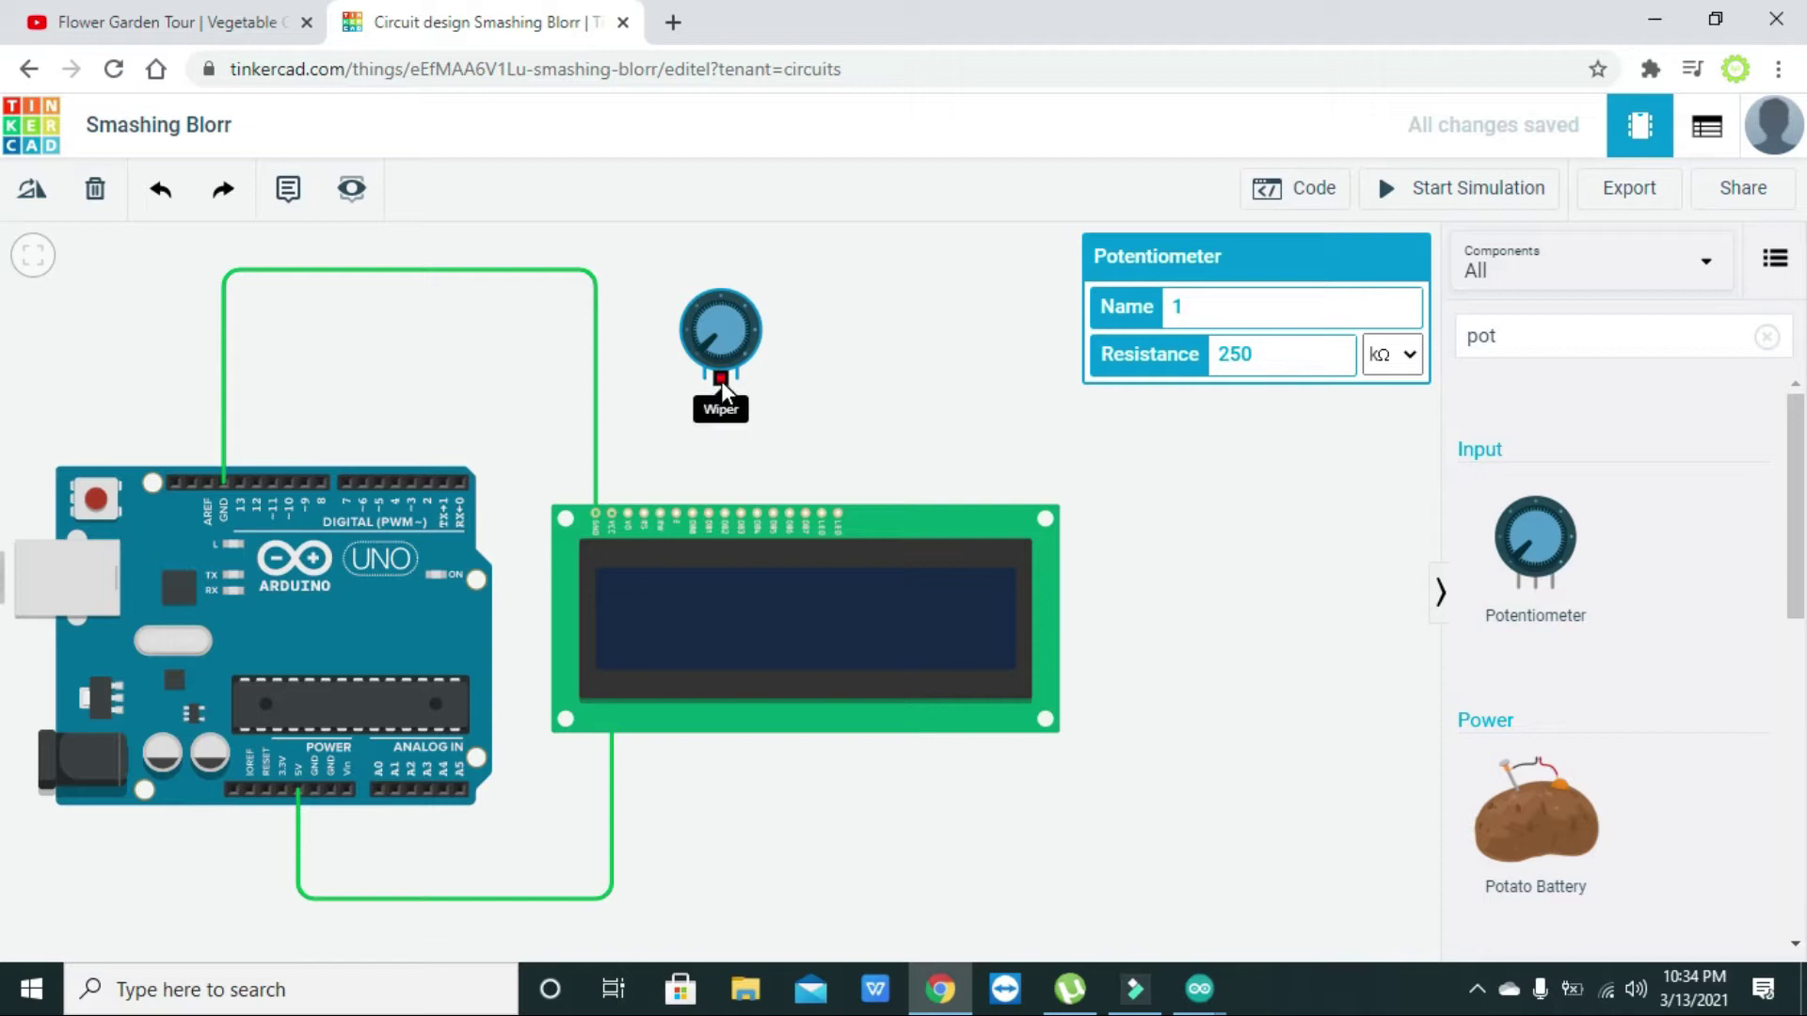
pyautogui.click(721, 382)
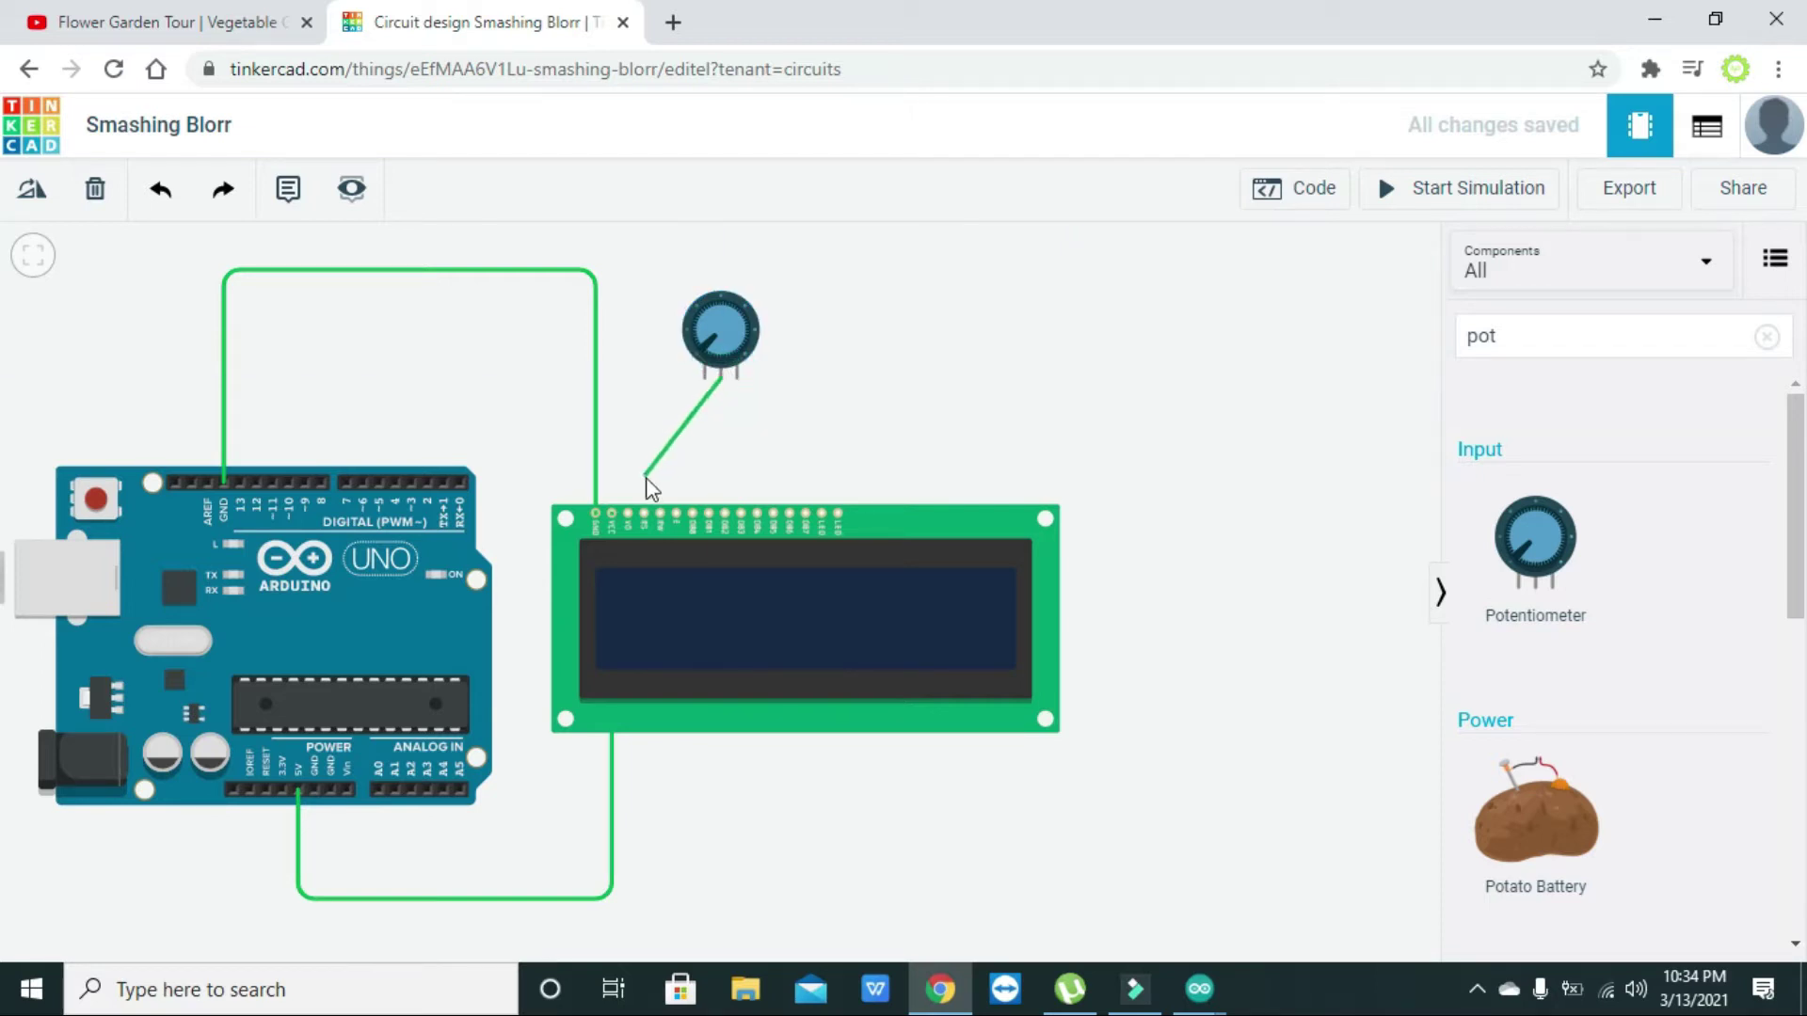
pyautogui.click(630, 510)
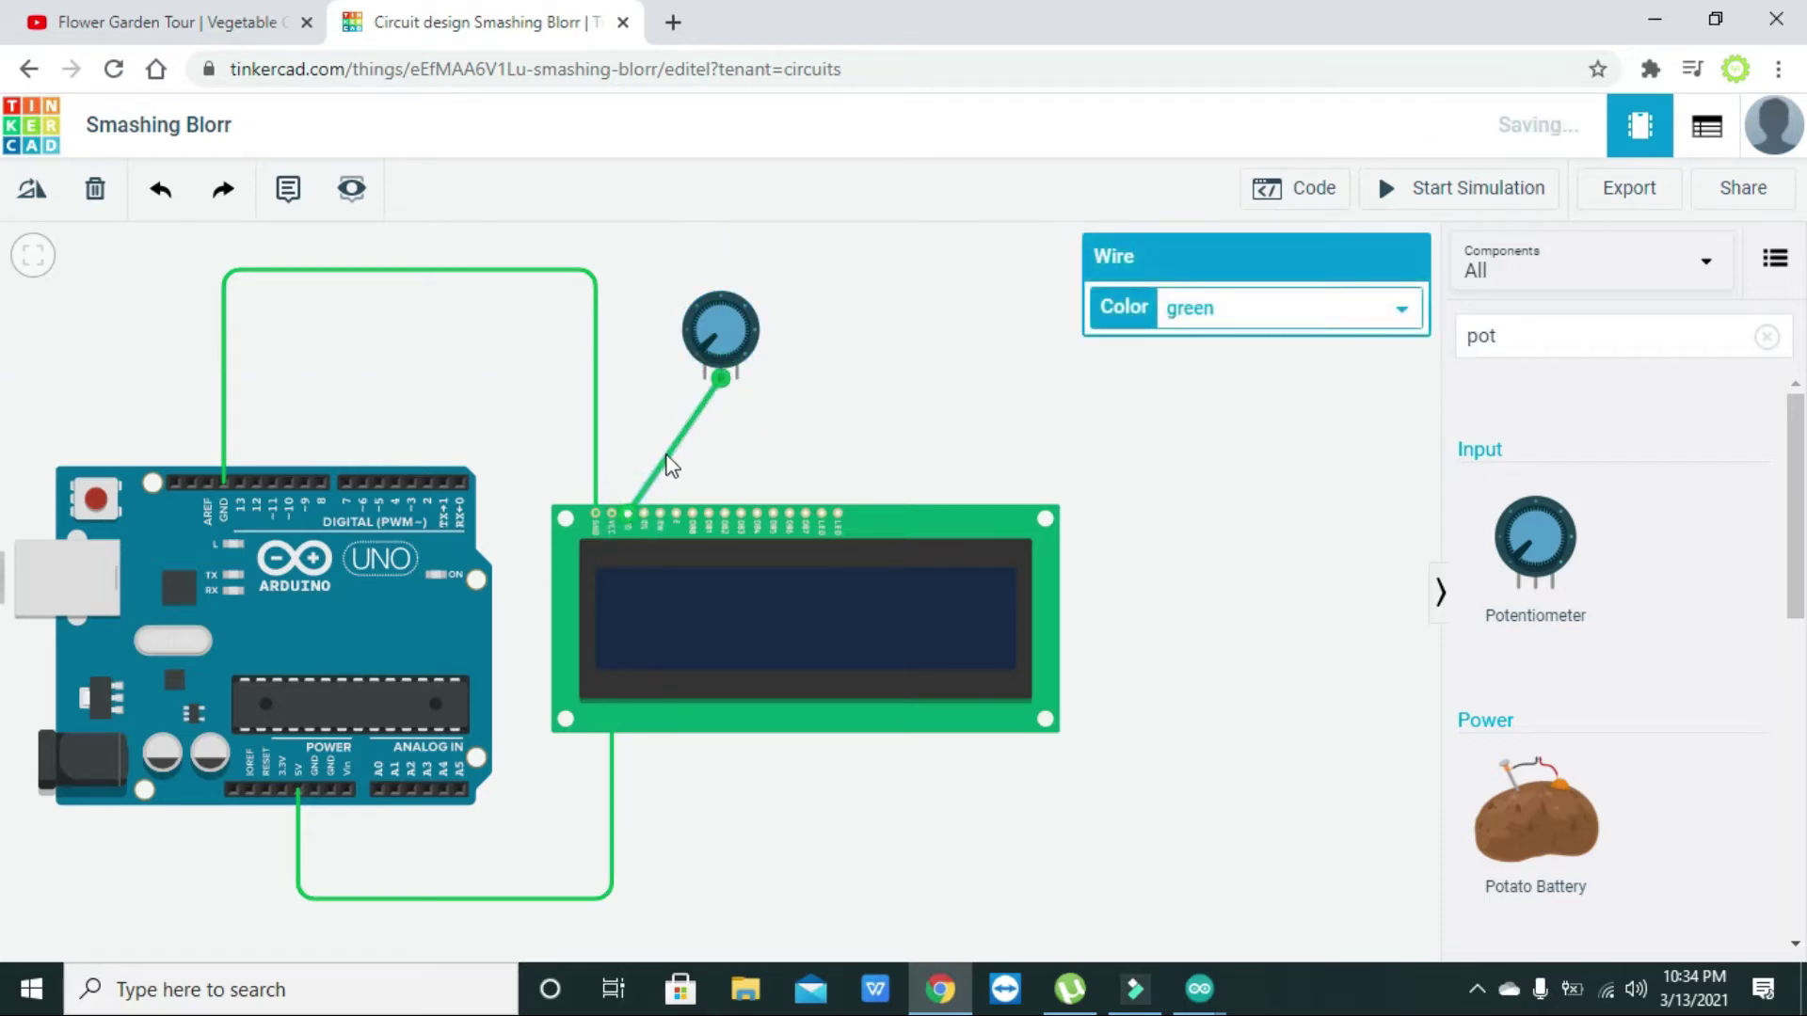
pyautogui.moveTo(677, 441); pyautogui.dragTo(721, 407)
pyautogui.click(755, 409)
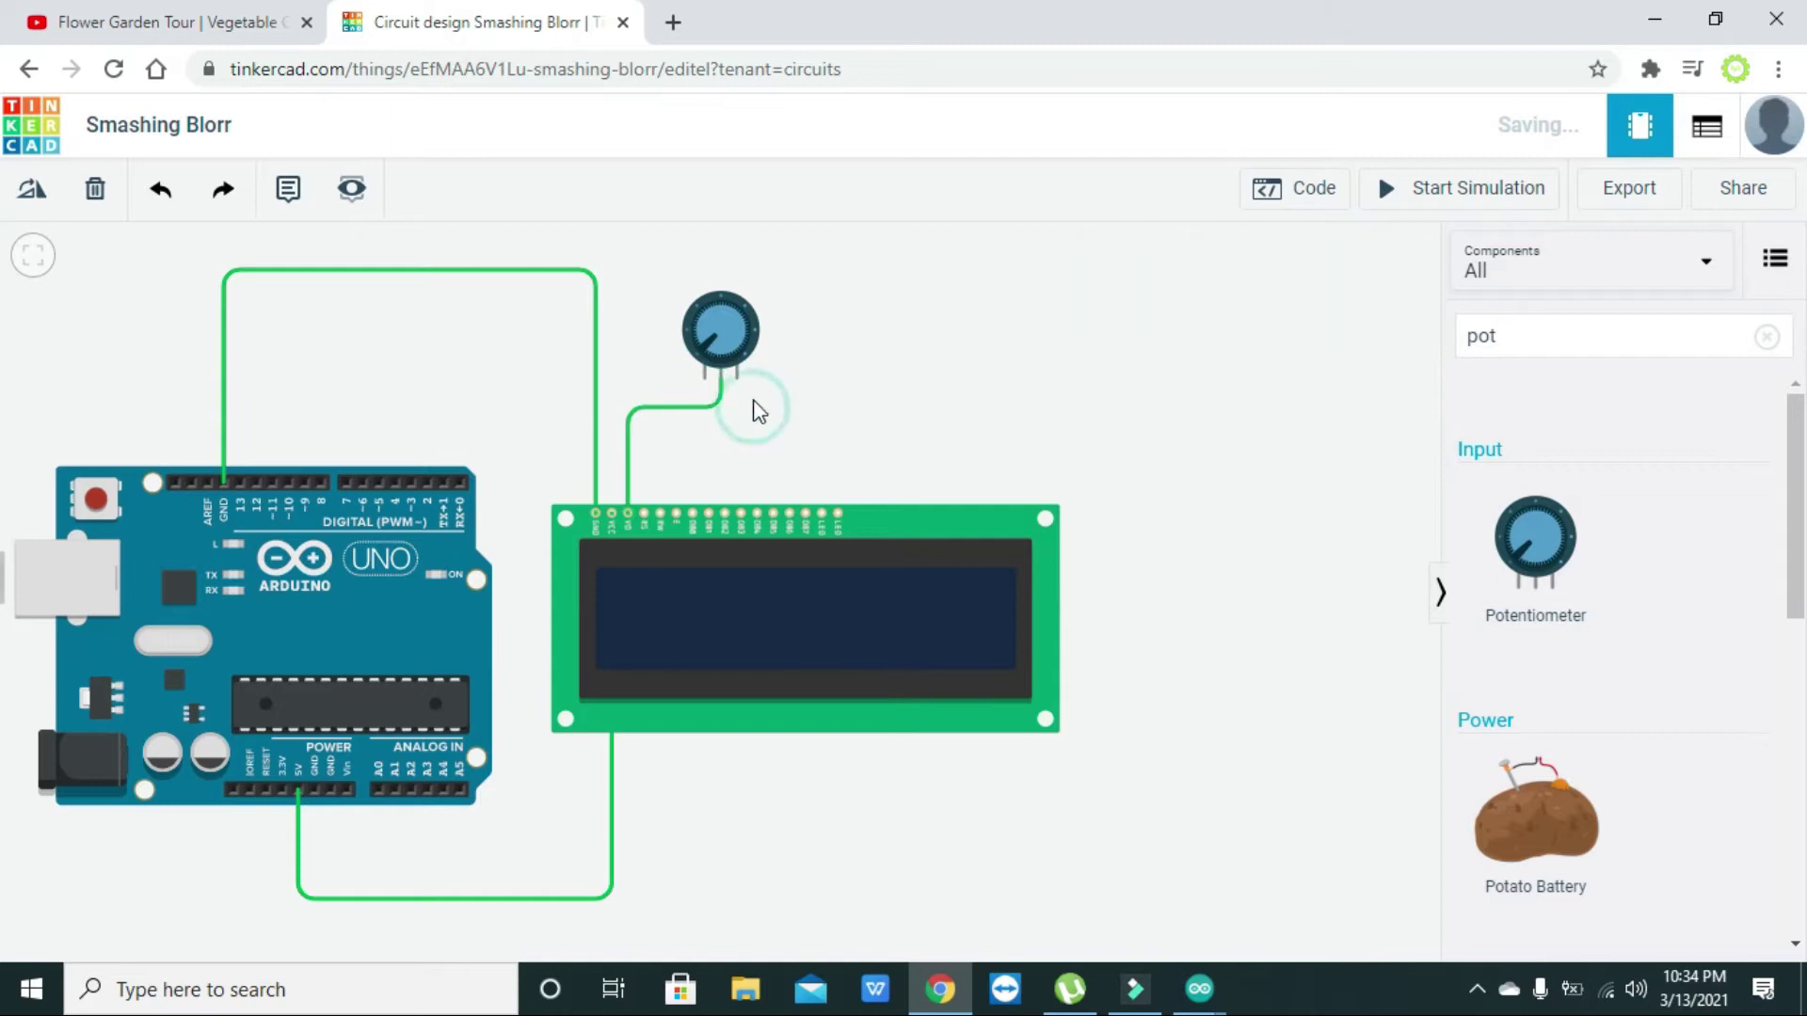
# Step: Wire potentiometer Terminal 1 to LCD ground and Terminal 2 to LCD power, squaring both wires
pyautogui.click(703, 376)
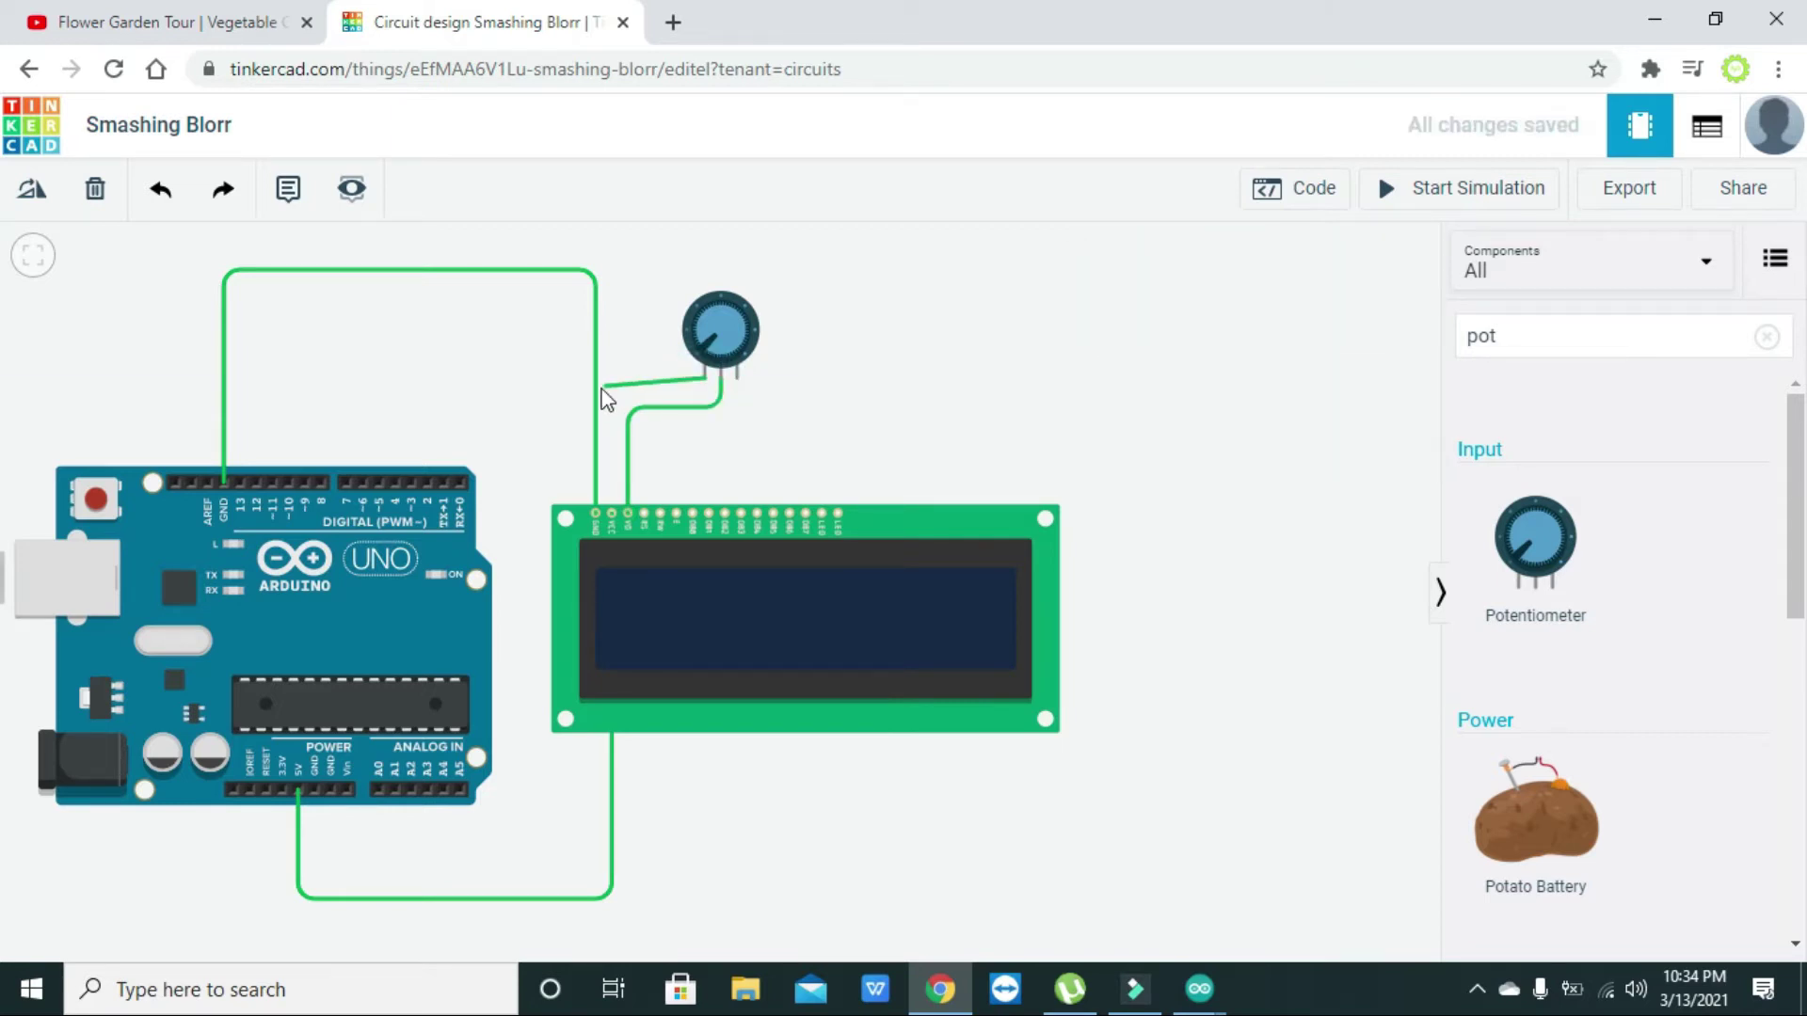
pyautogui.click(628, 515)
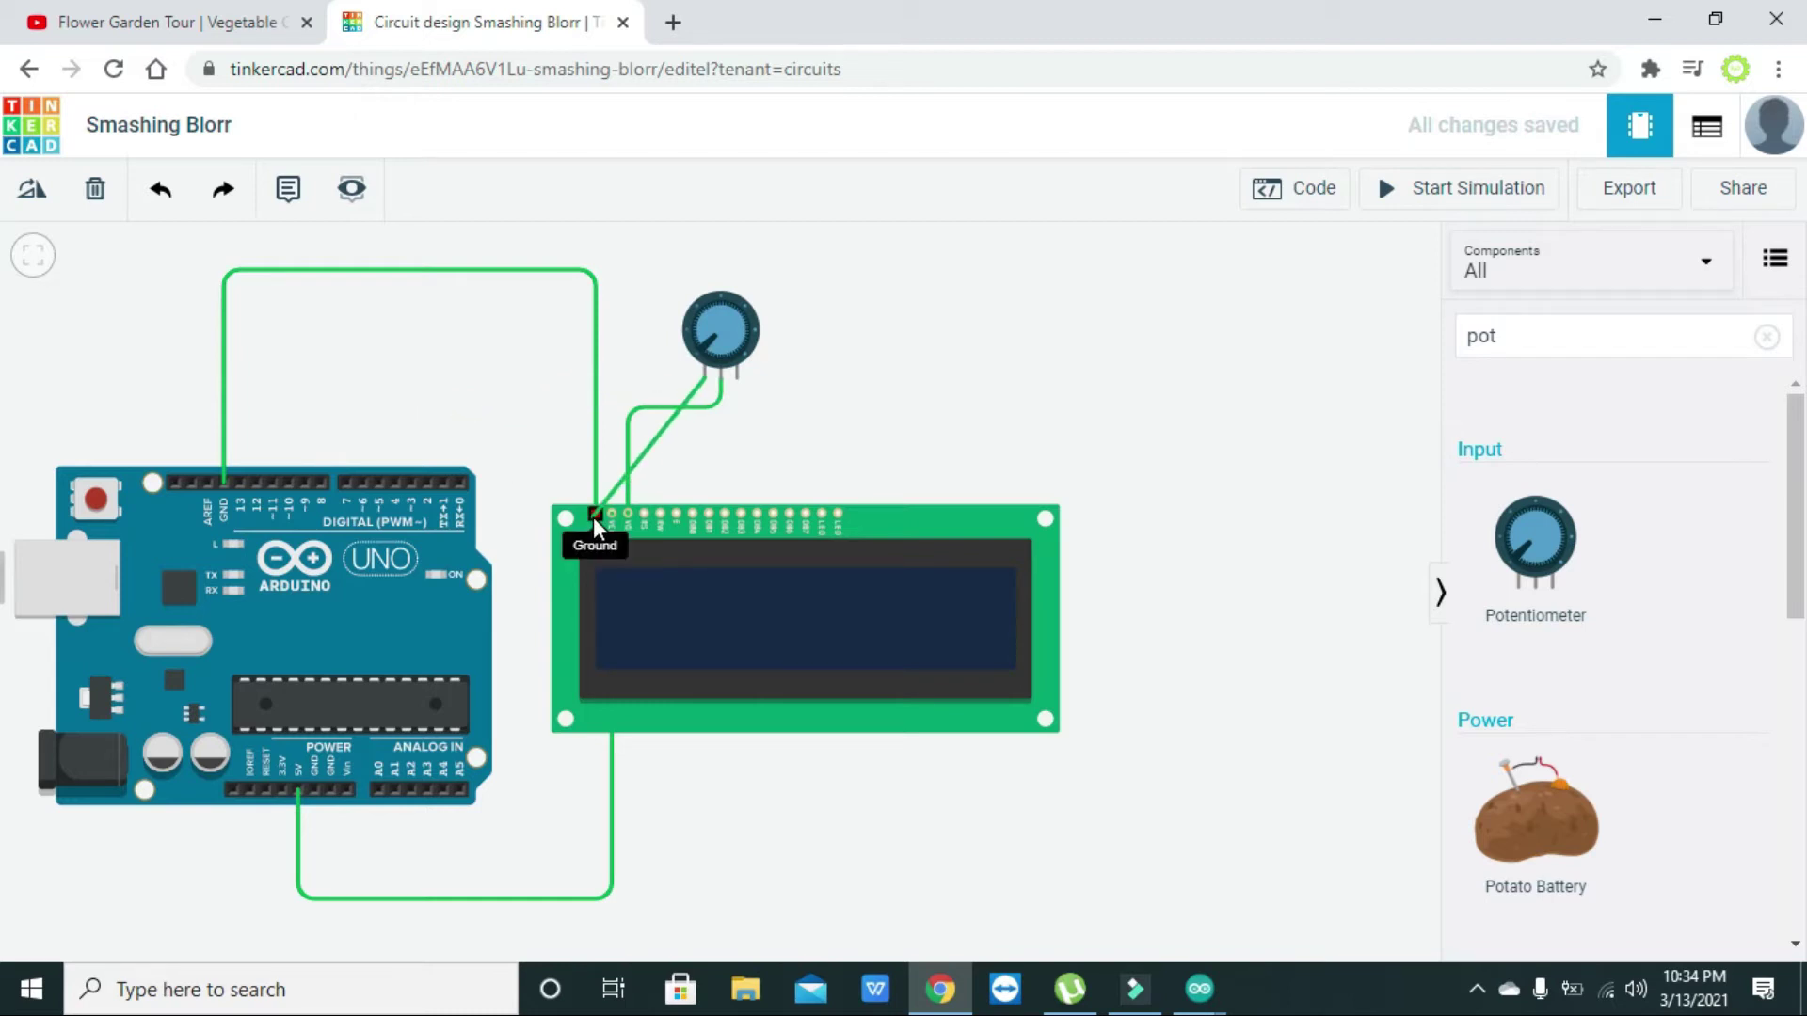
pyautogui.click(597, 516)
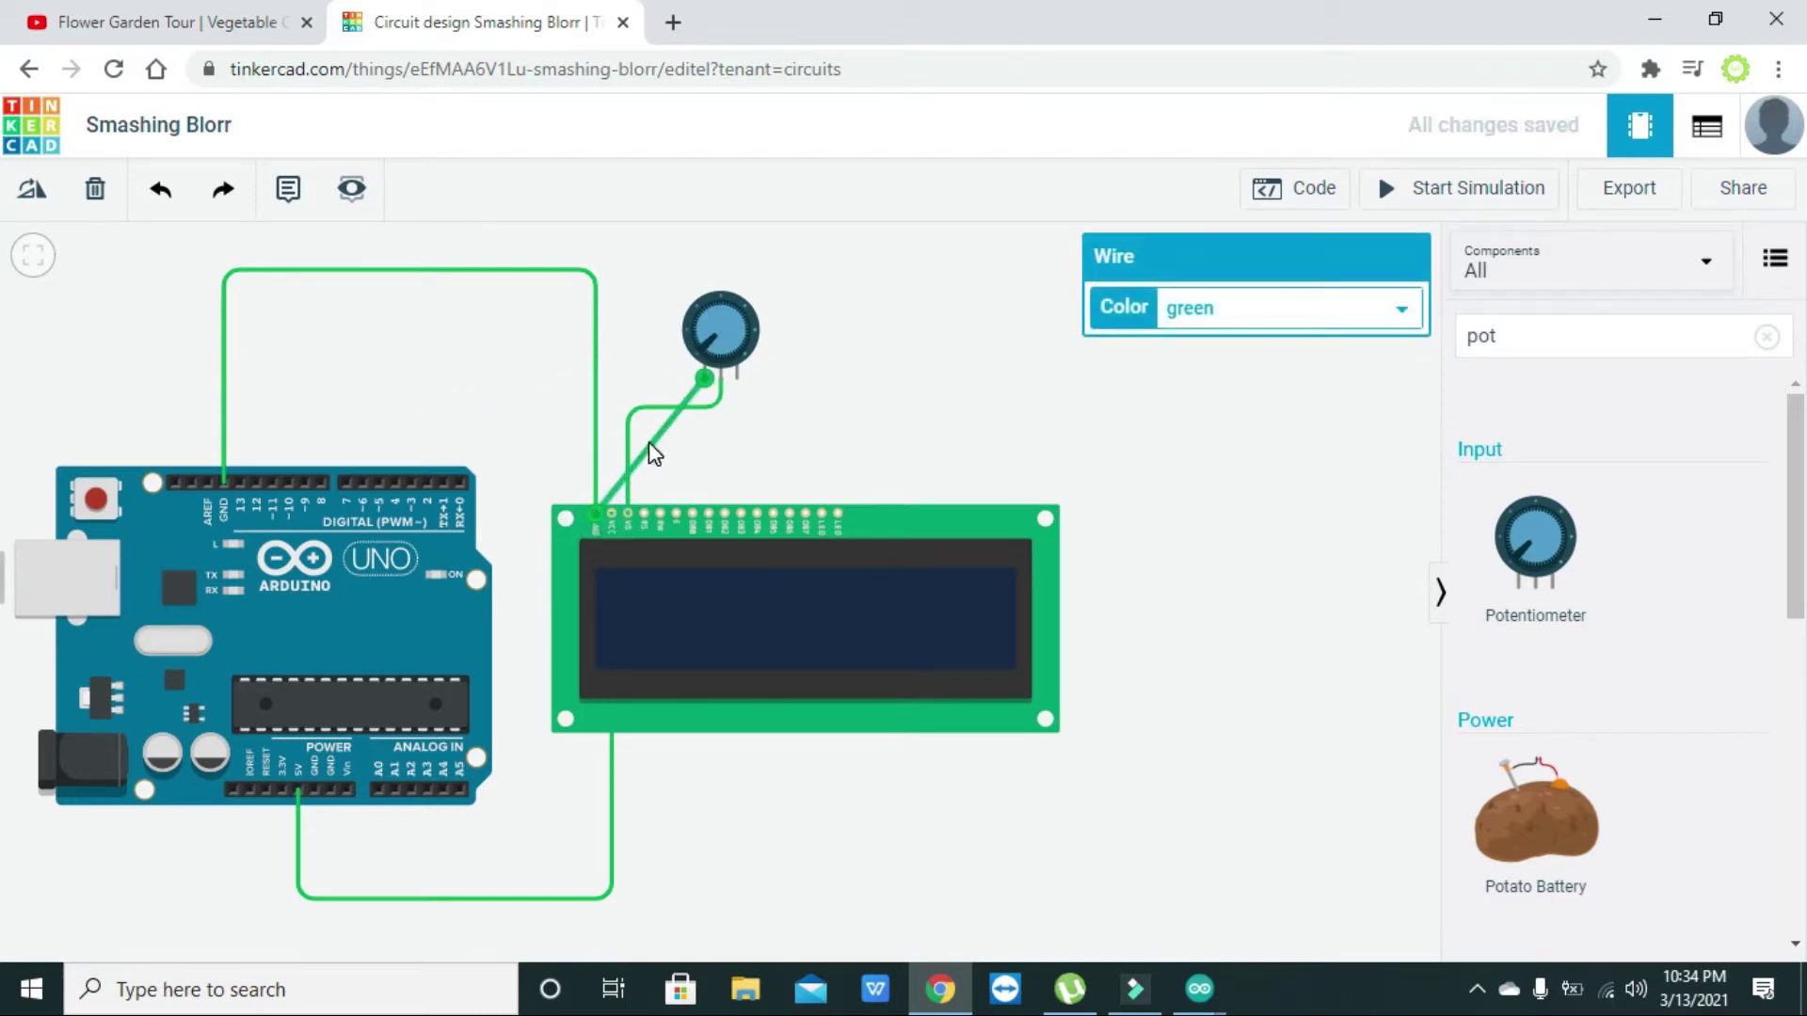
pyautogui.moveTo(656, 444); pyautogui.dragTo(596, 386)
pyautogui.click(772, 460)
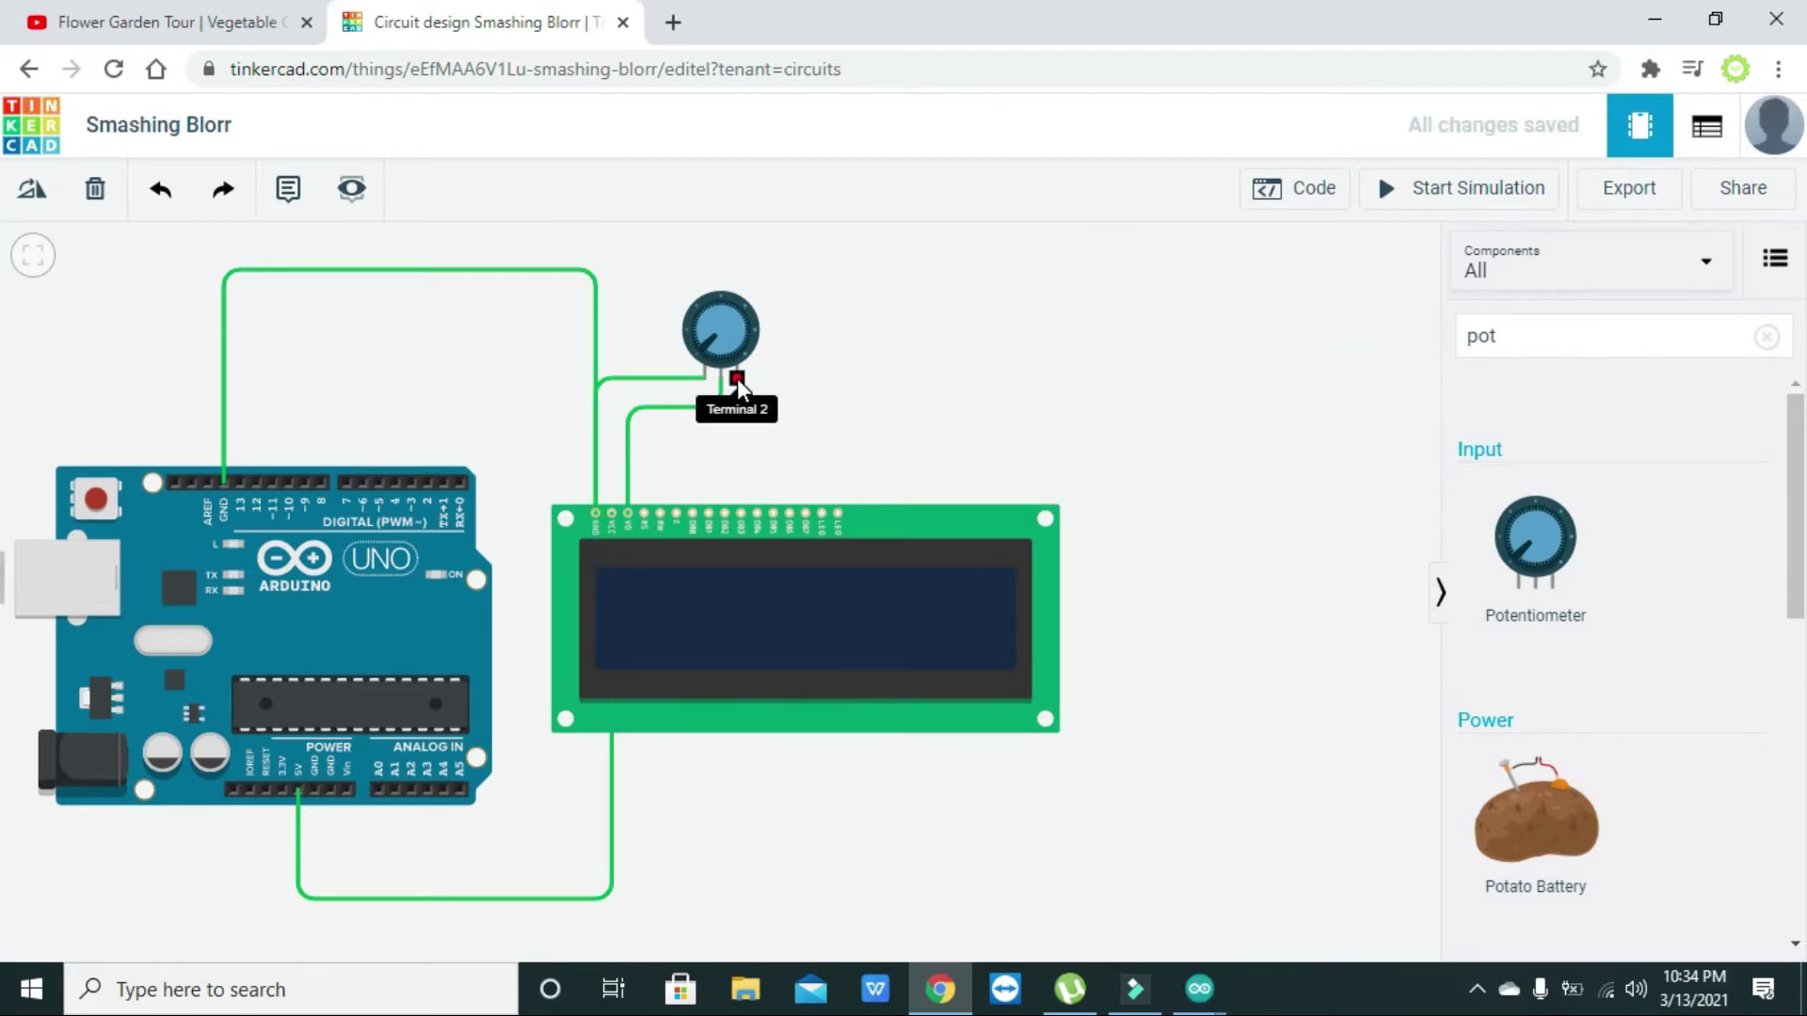
pyautogui.click(737, 381)
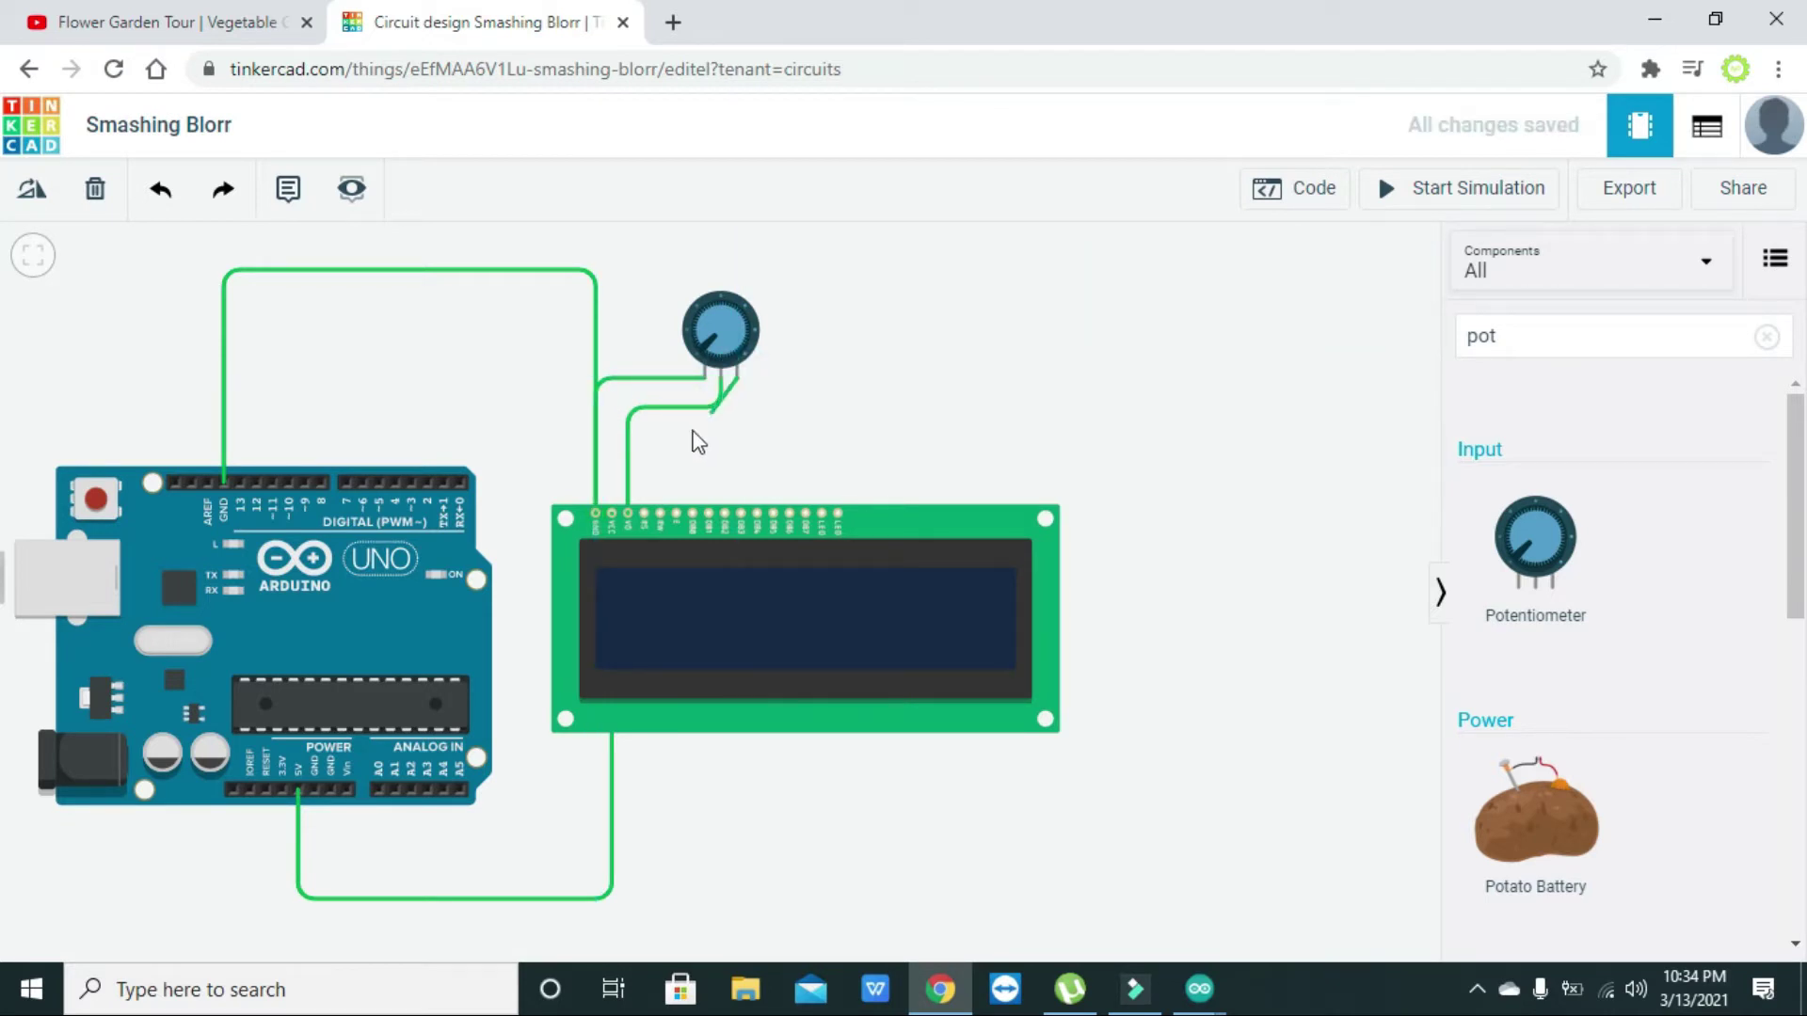
pyautogui.click(613, 512)
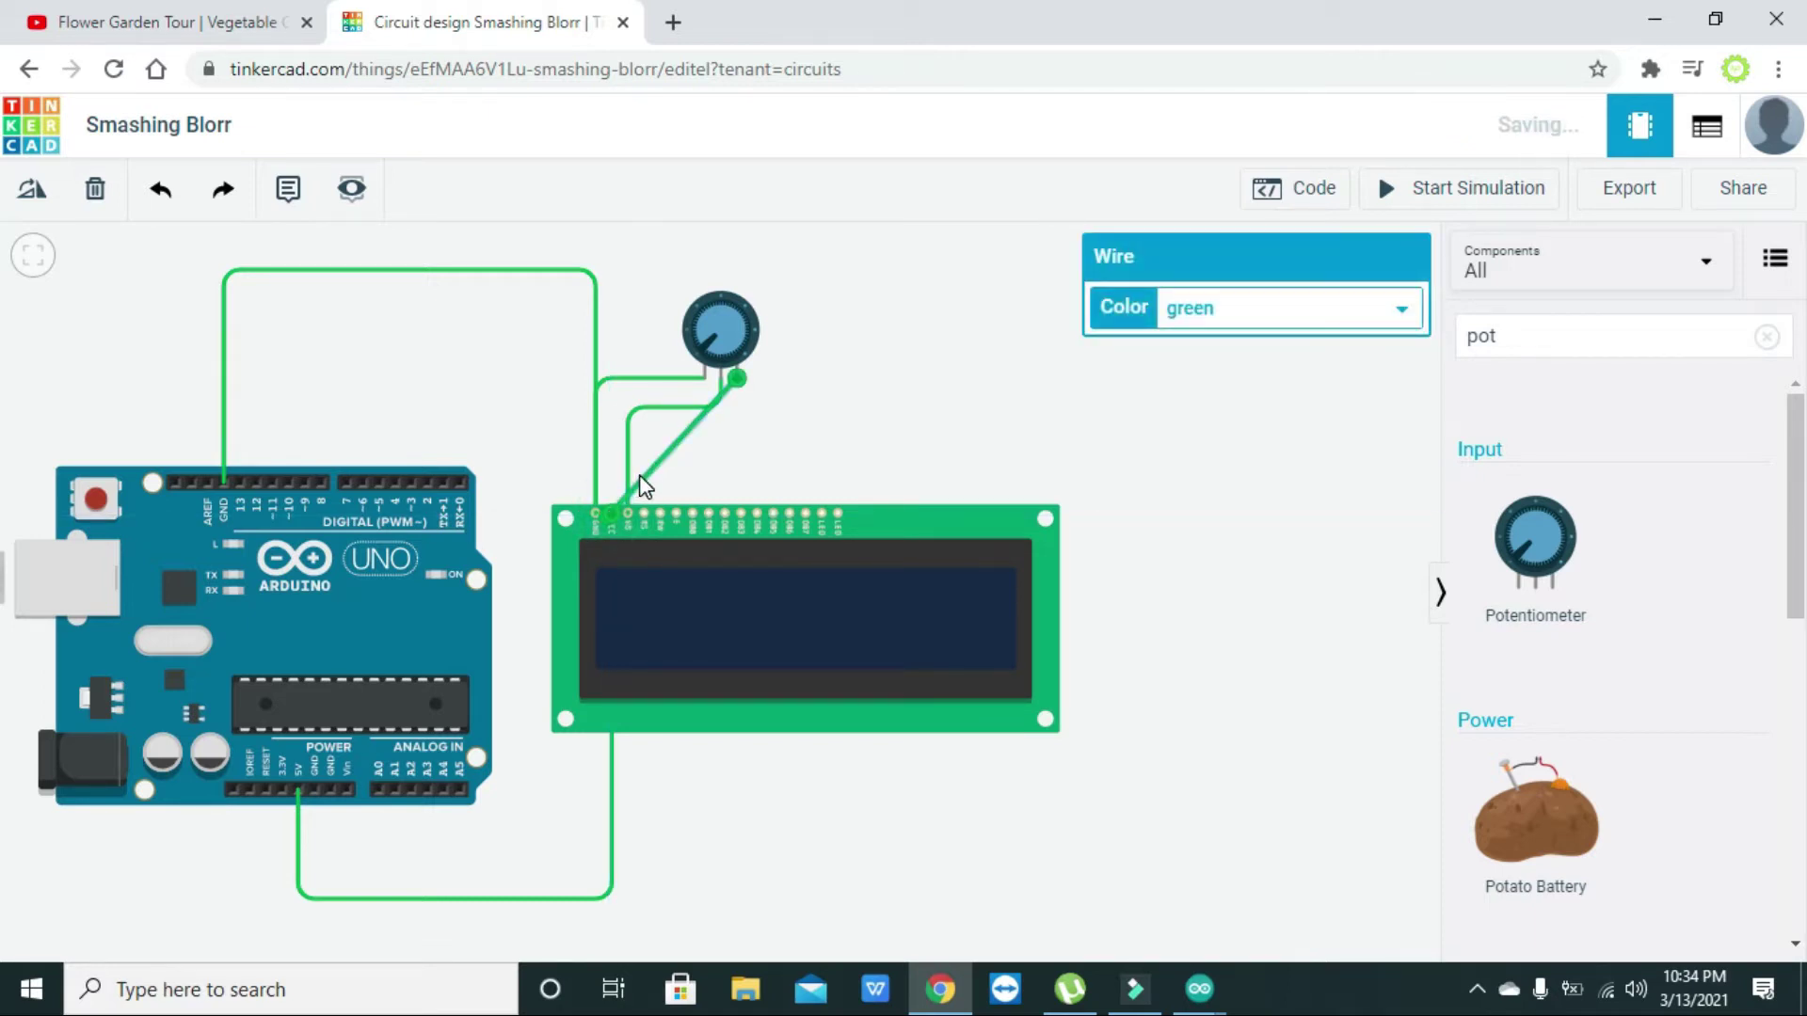
pyautogui.moveTo(644, 477); pyautogui.dragTo(737, 435)
pyautogui.click(800, 438)
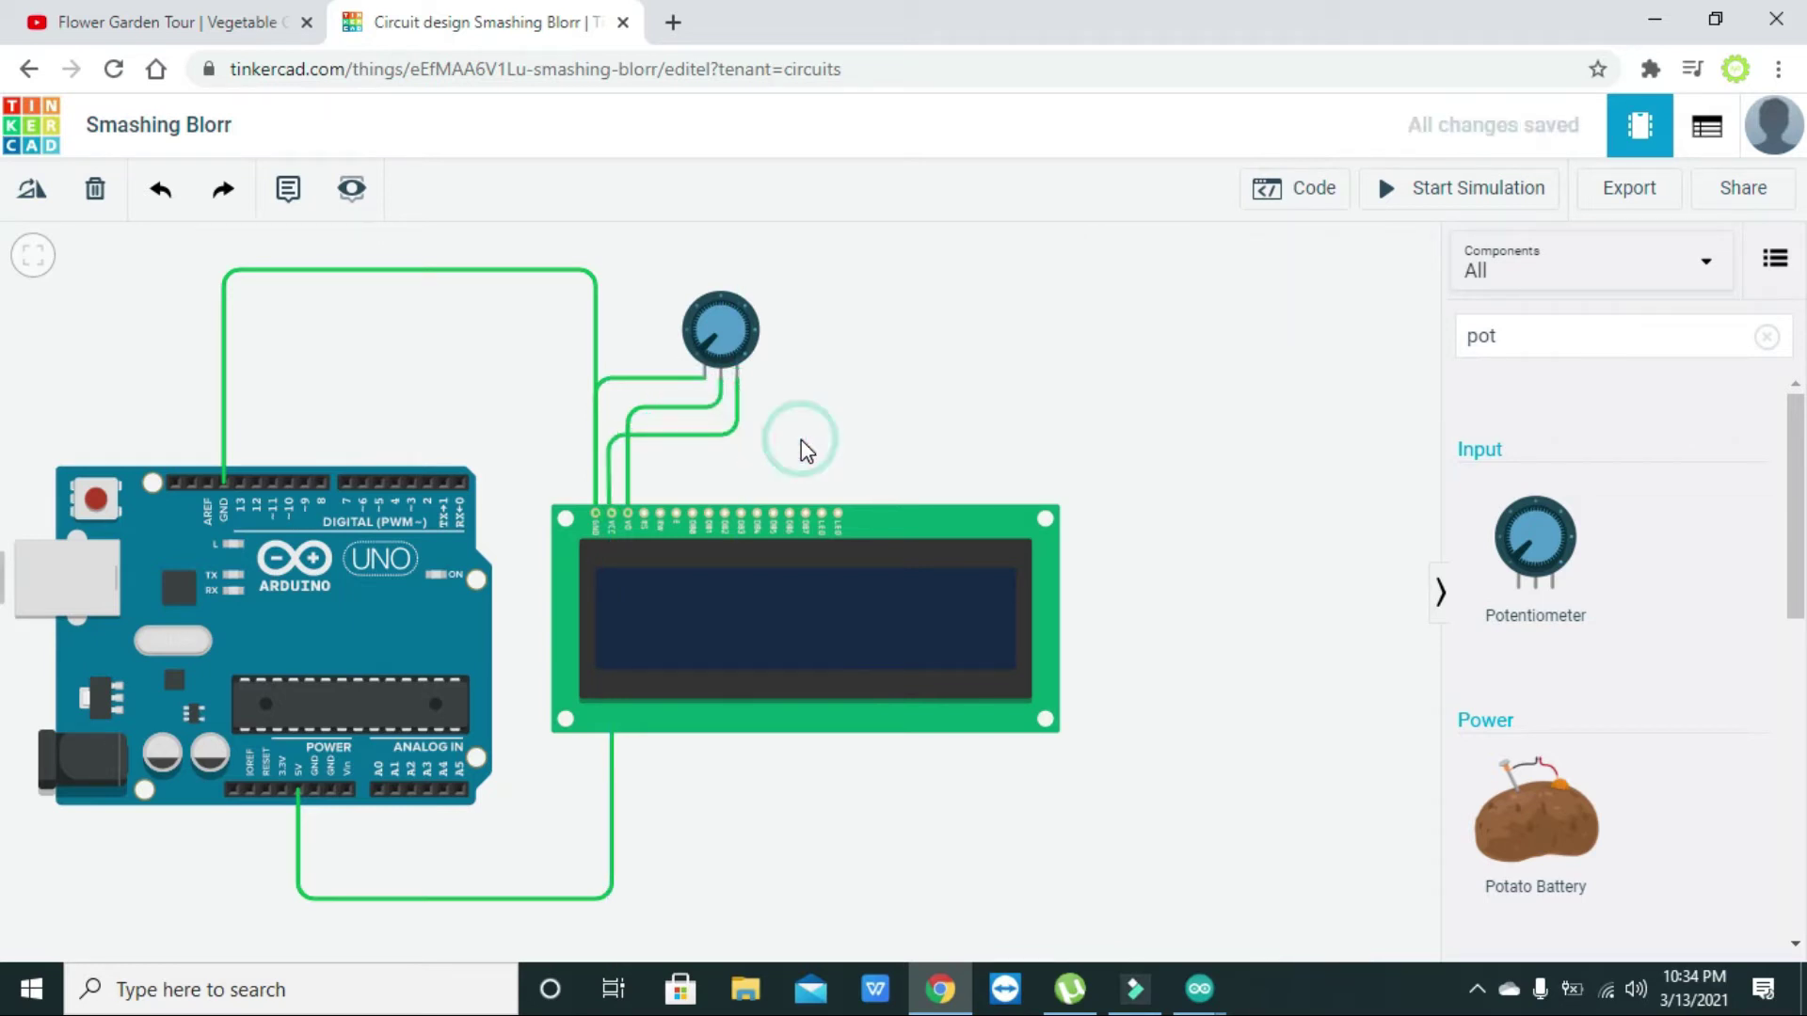
# Step: Wire the LCD Register Select pin to Arduino pin 12, routed over the potentiometer
pyautogui.click(642, 512)
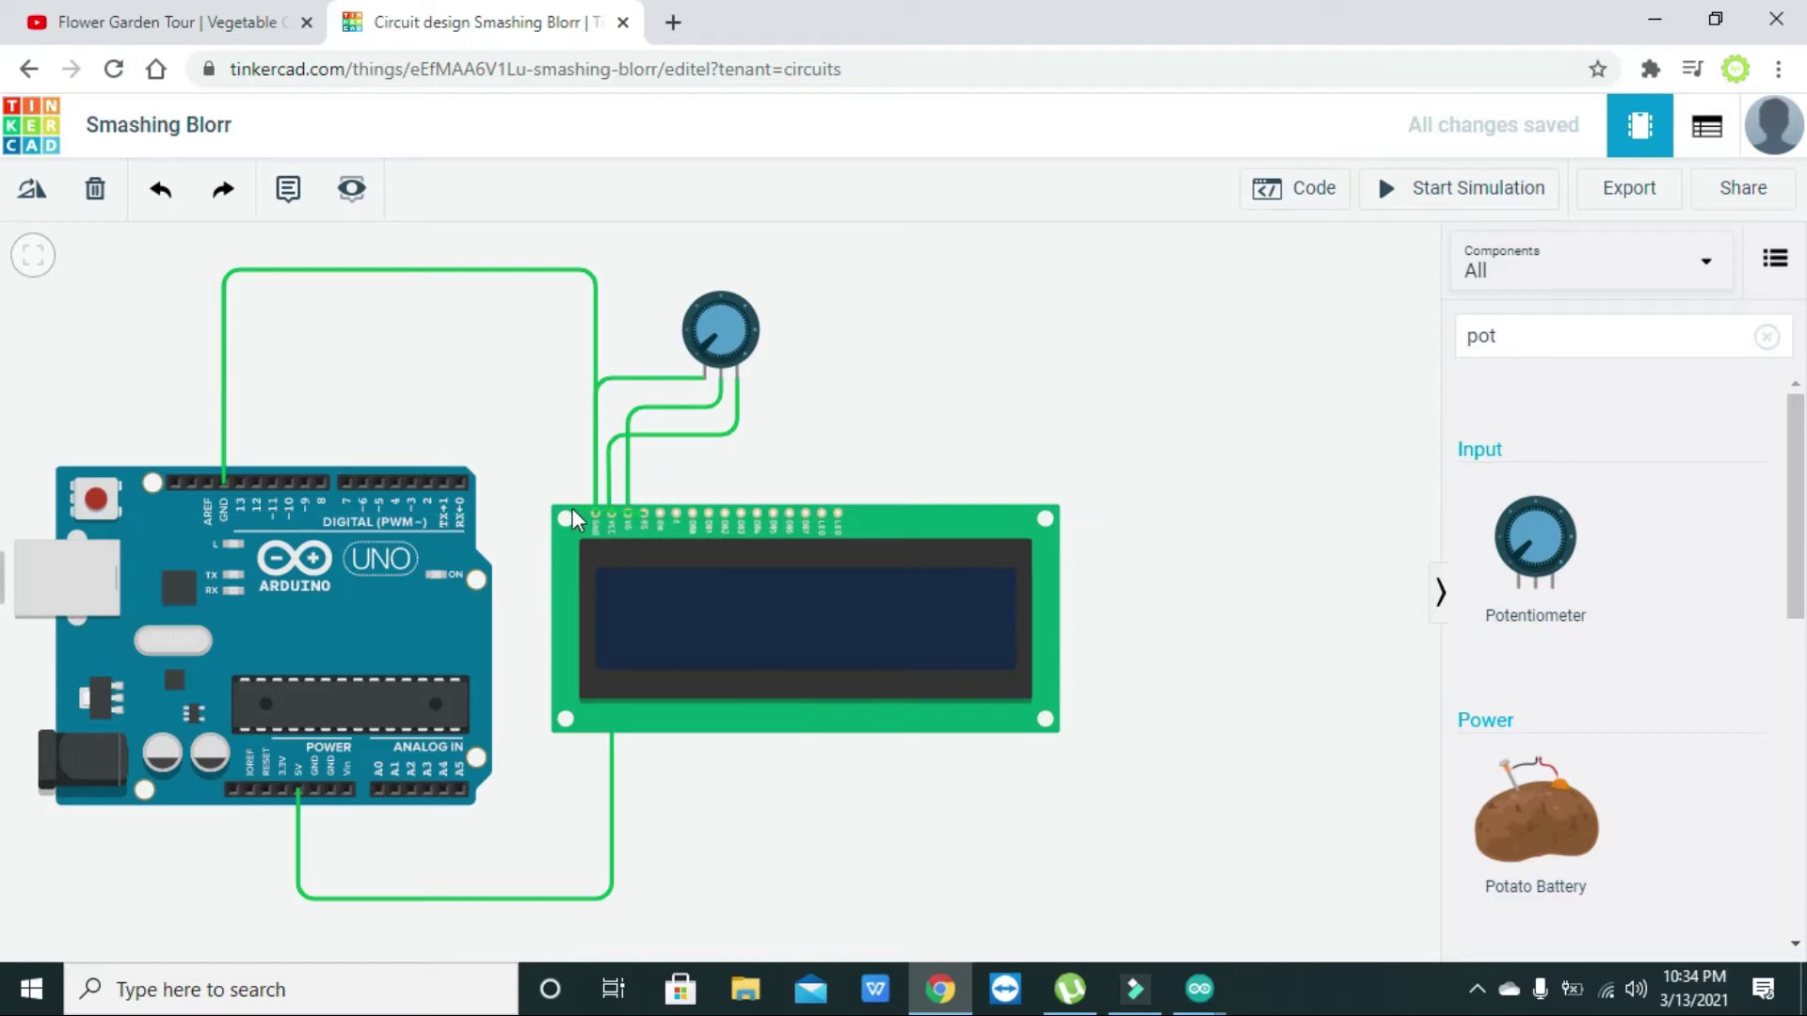
pyautogui.click(256, 483)
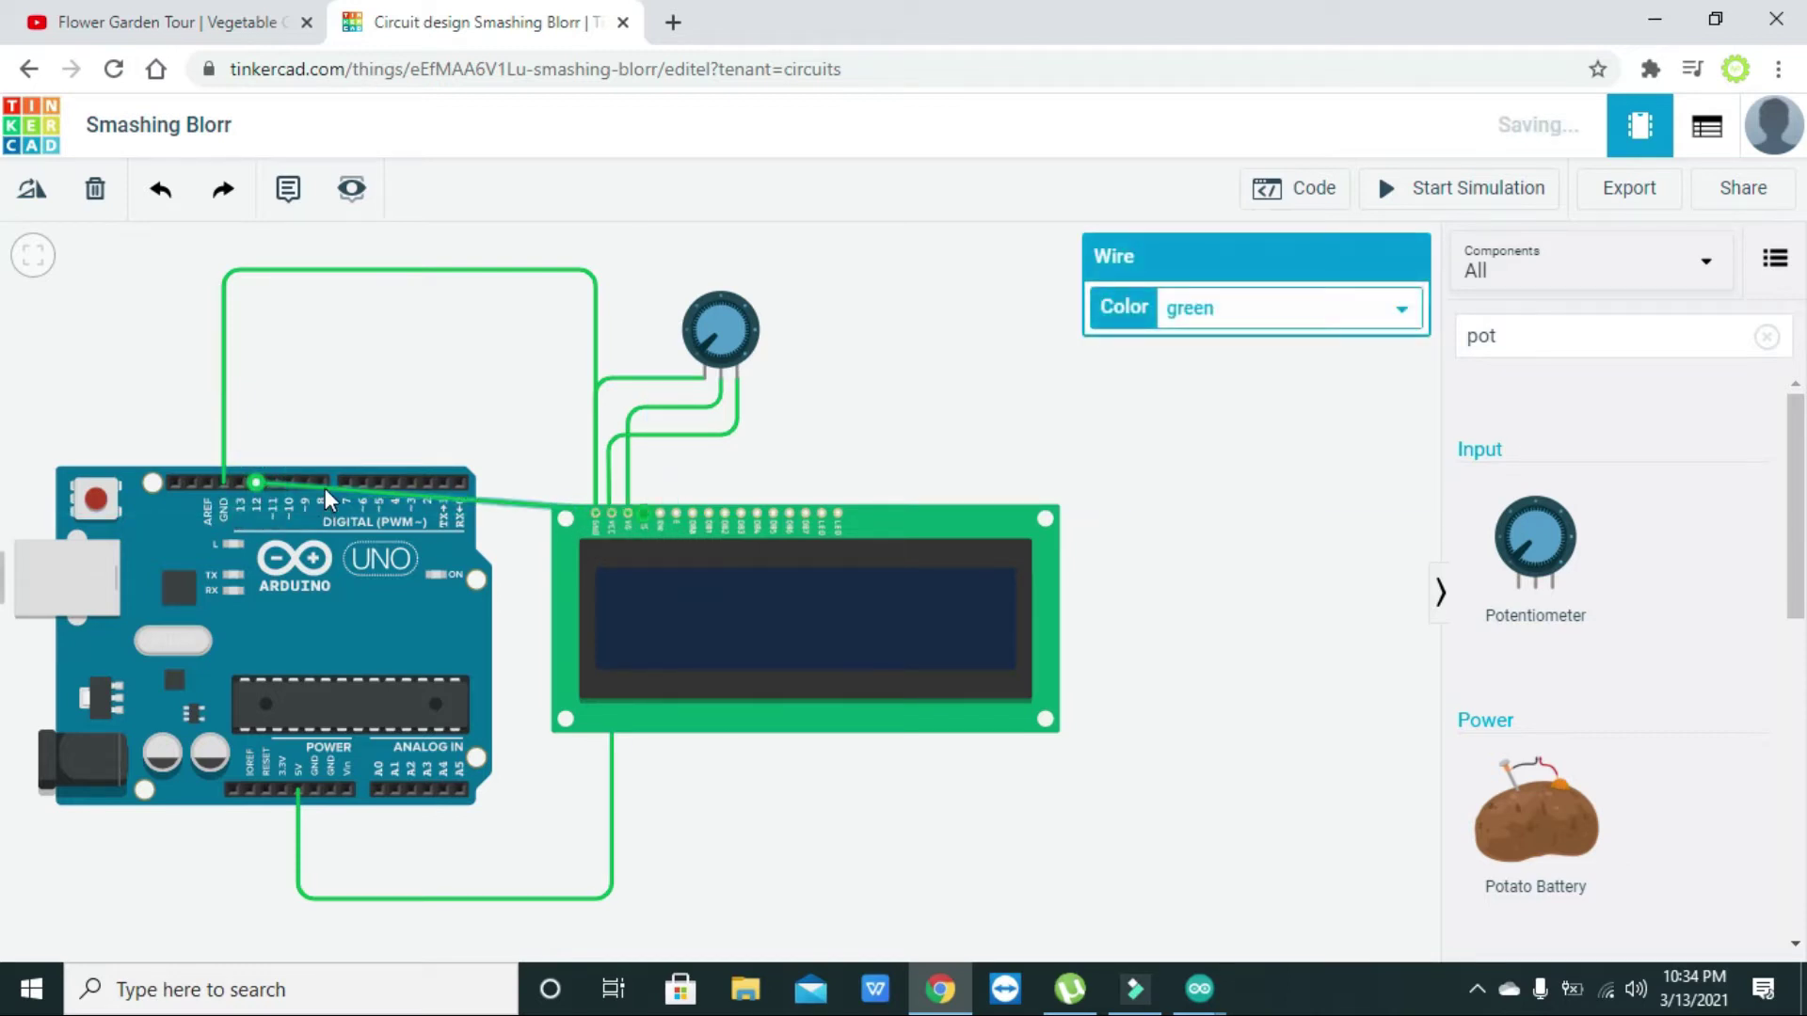
pyautogui.moveTo(329, 487); pyautogui.dragTo(254, 353)
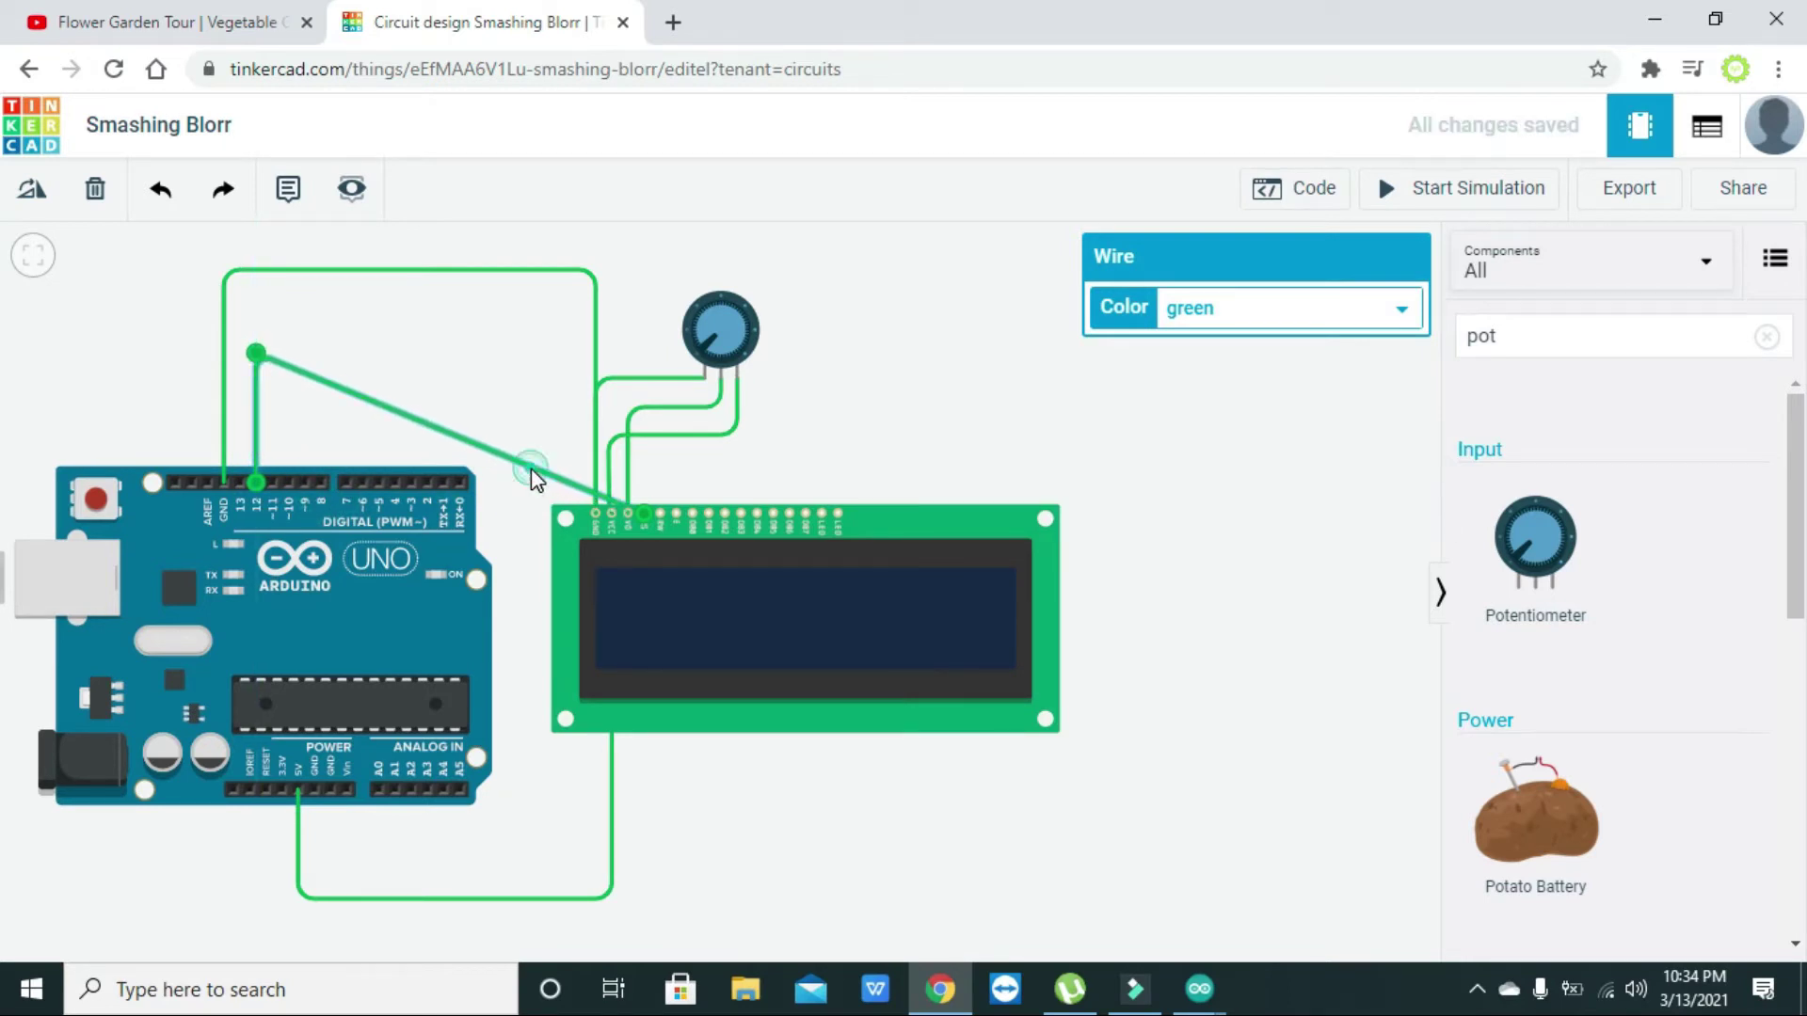
pyautogui.moveTo(531, 467); pyautogui.dragTo(554, 352)
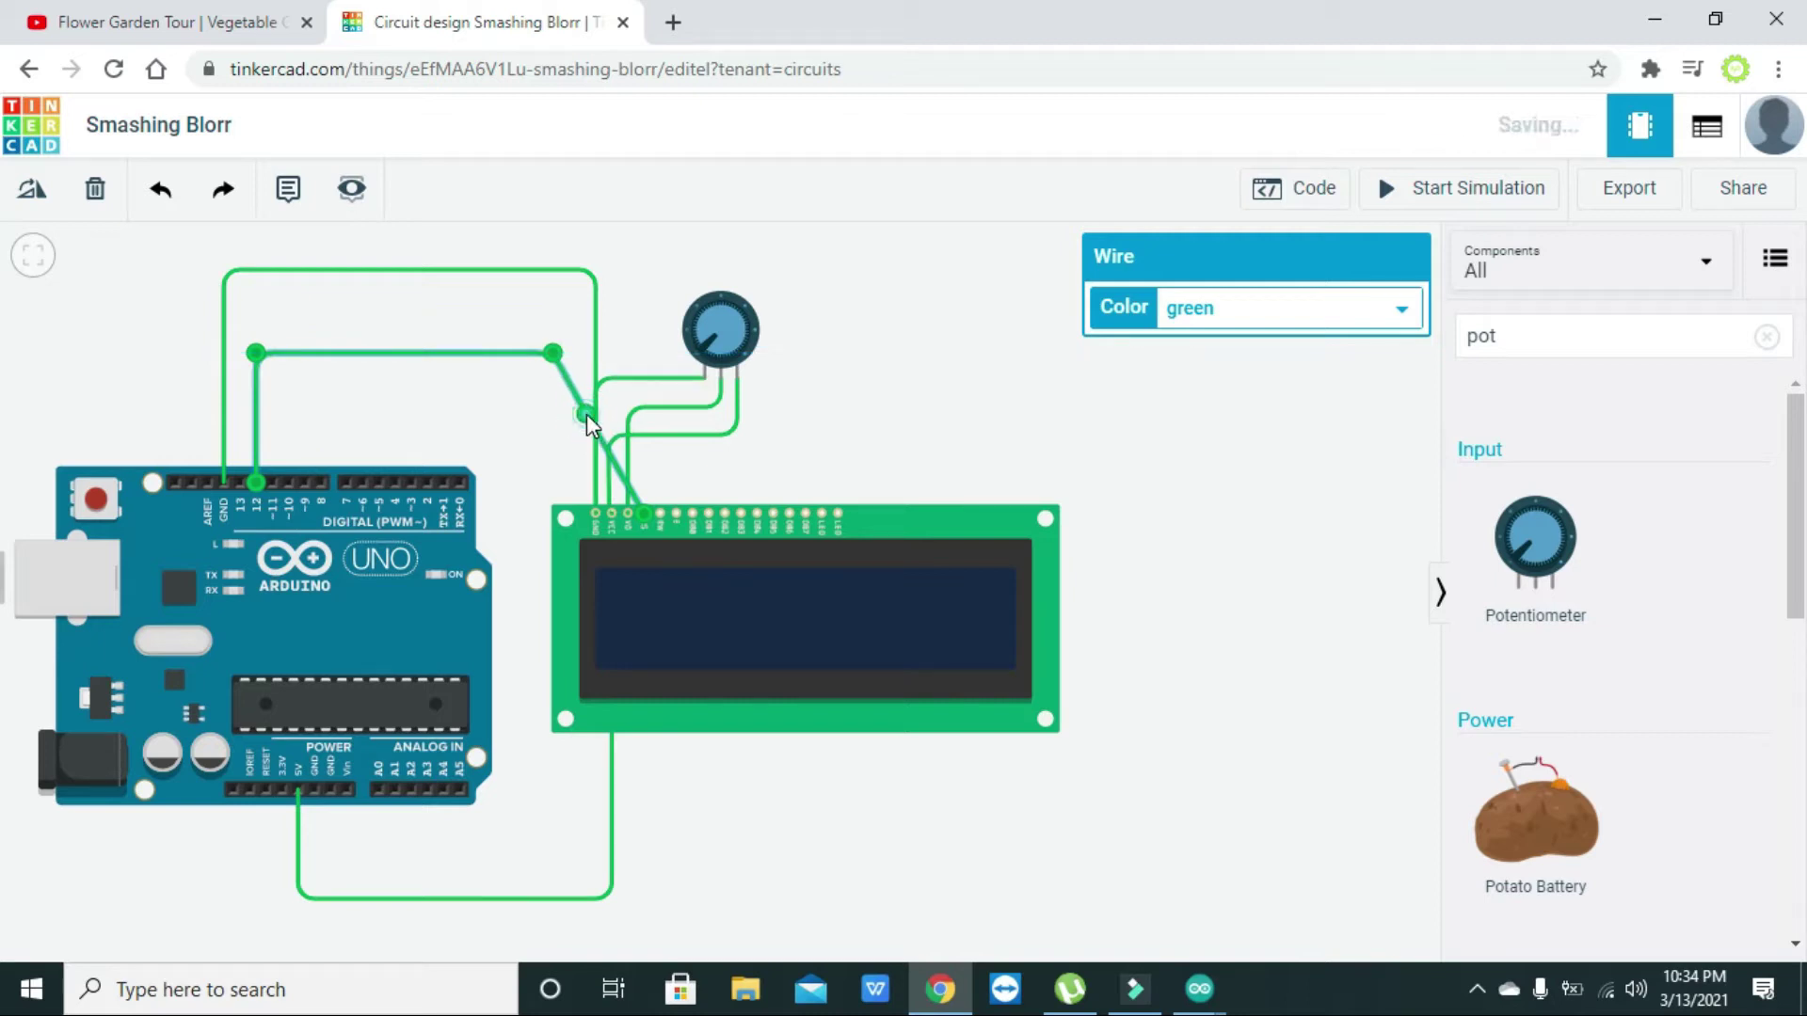
pyautogui.moveTo(586, 414); pyautogui.dragTo(606, 232)
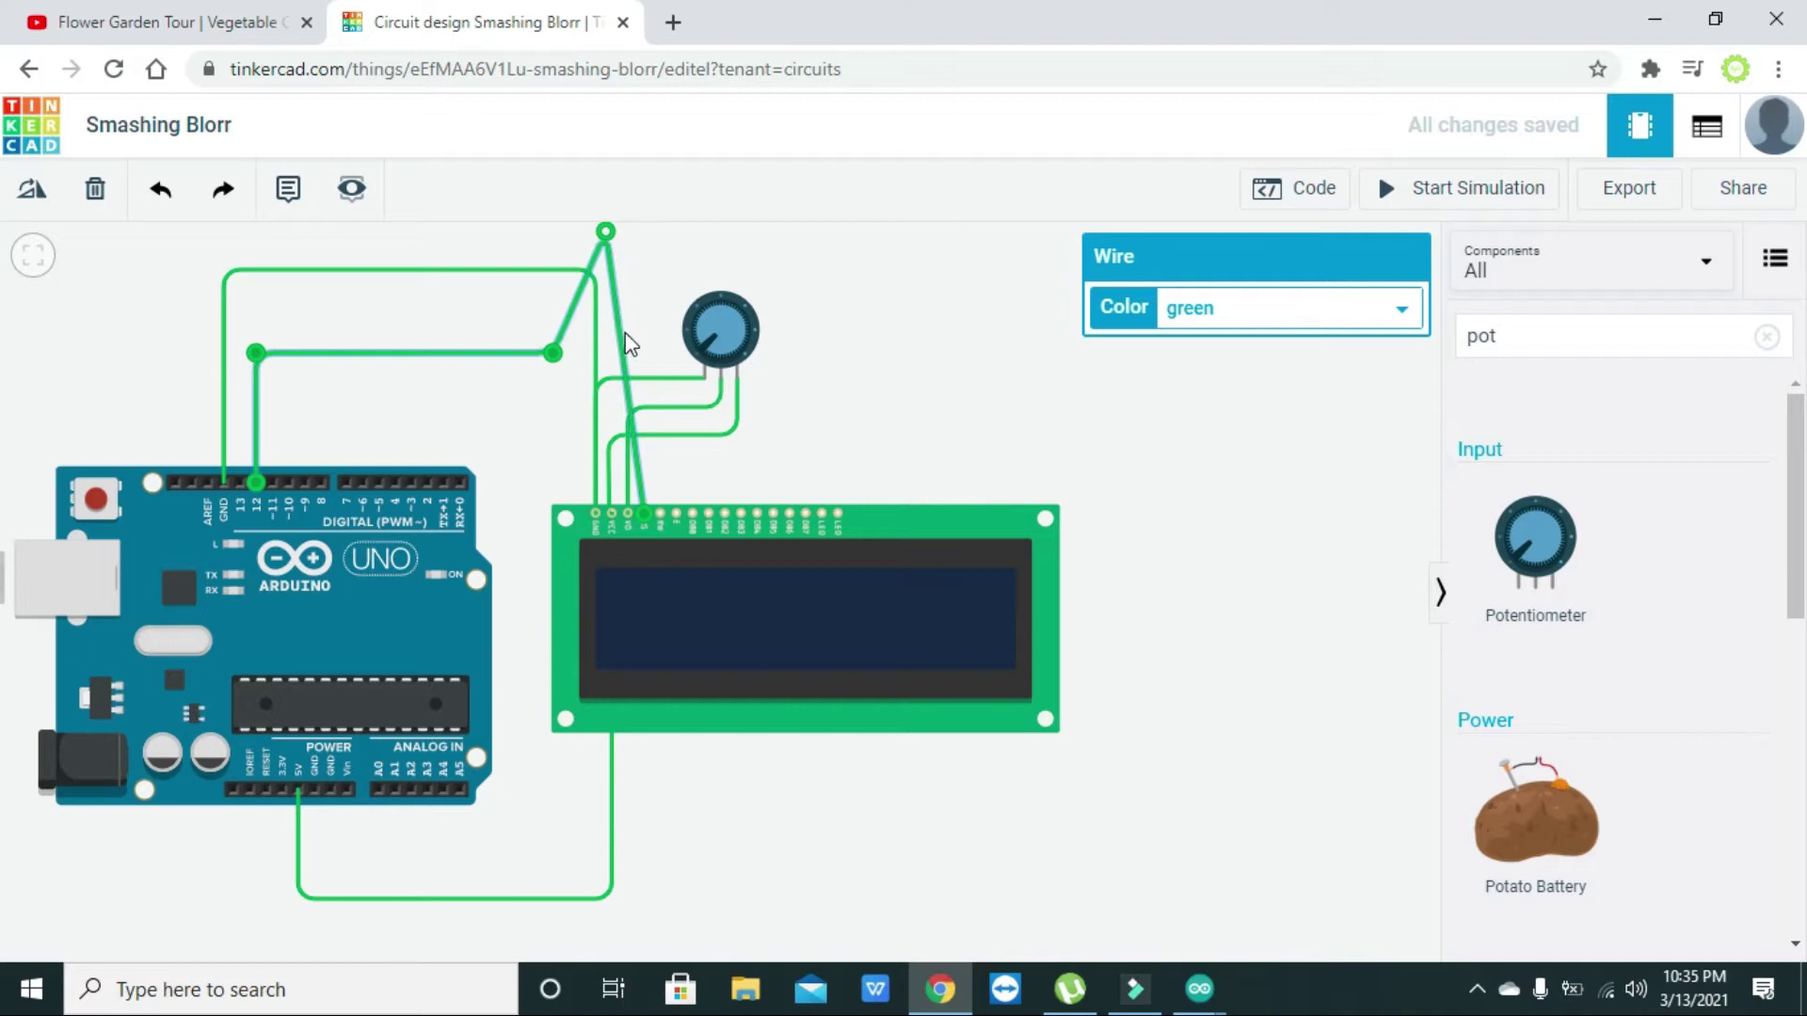
pyautogui.moveTo(621, 332); pyautogui.dragTo(806, 234)
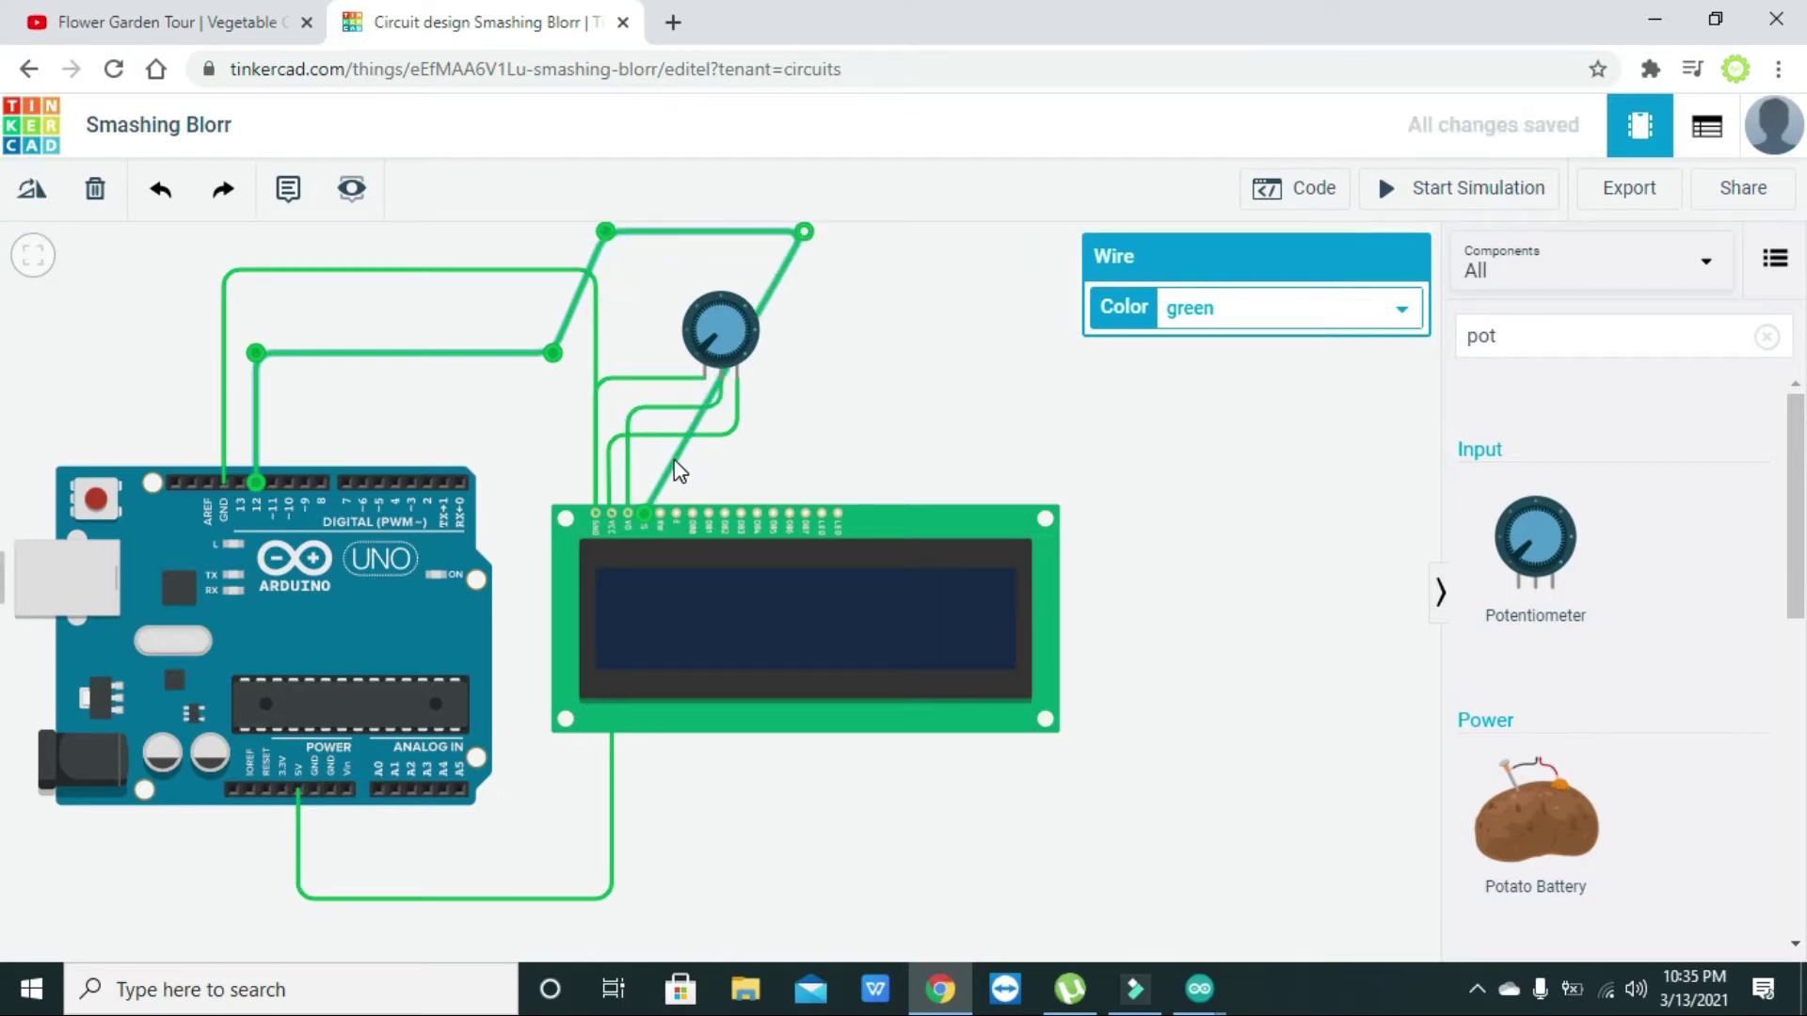
pyautogui.moveTo(674, 464); pyautogui.dragTo(819, 448)
pyautogui.moveTo(688, 494); pyautogui.dragTo(644, 454)
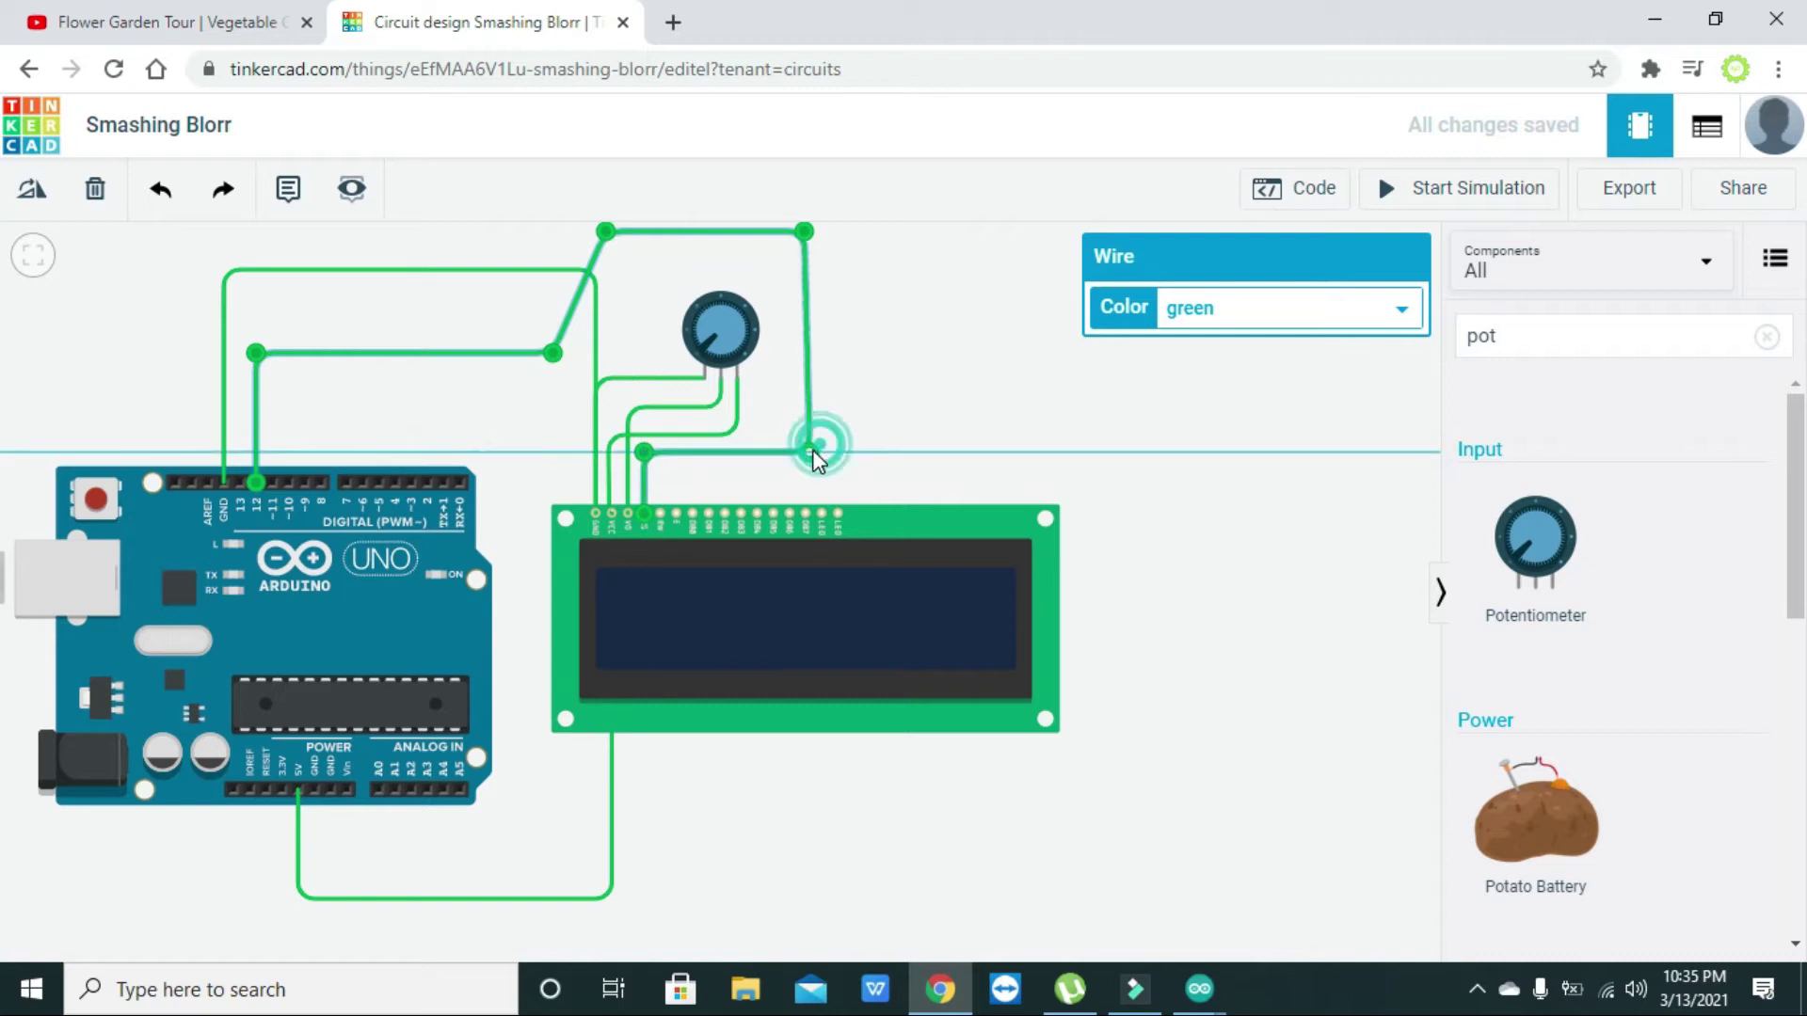
pyautogui.moveTo(815, 459); pyautogui.dragTo(815, 458)
pyautogui.click(866, 438)
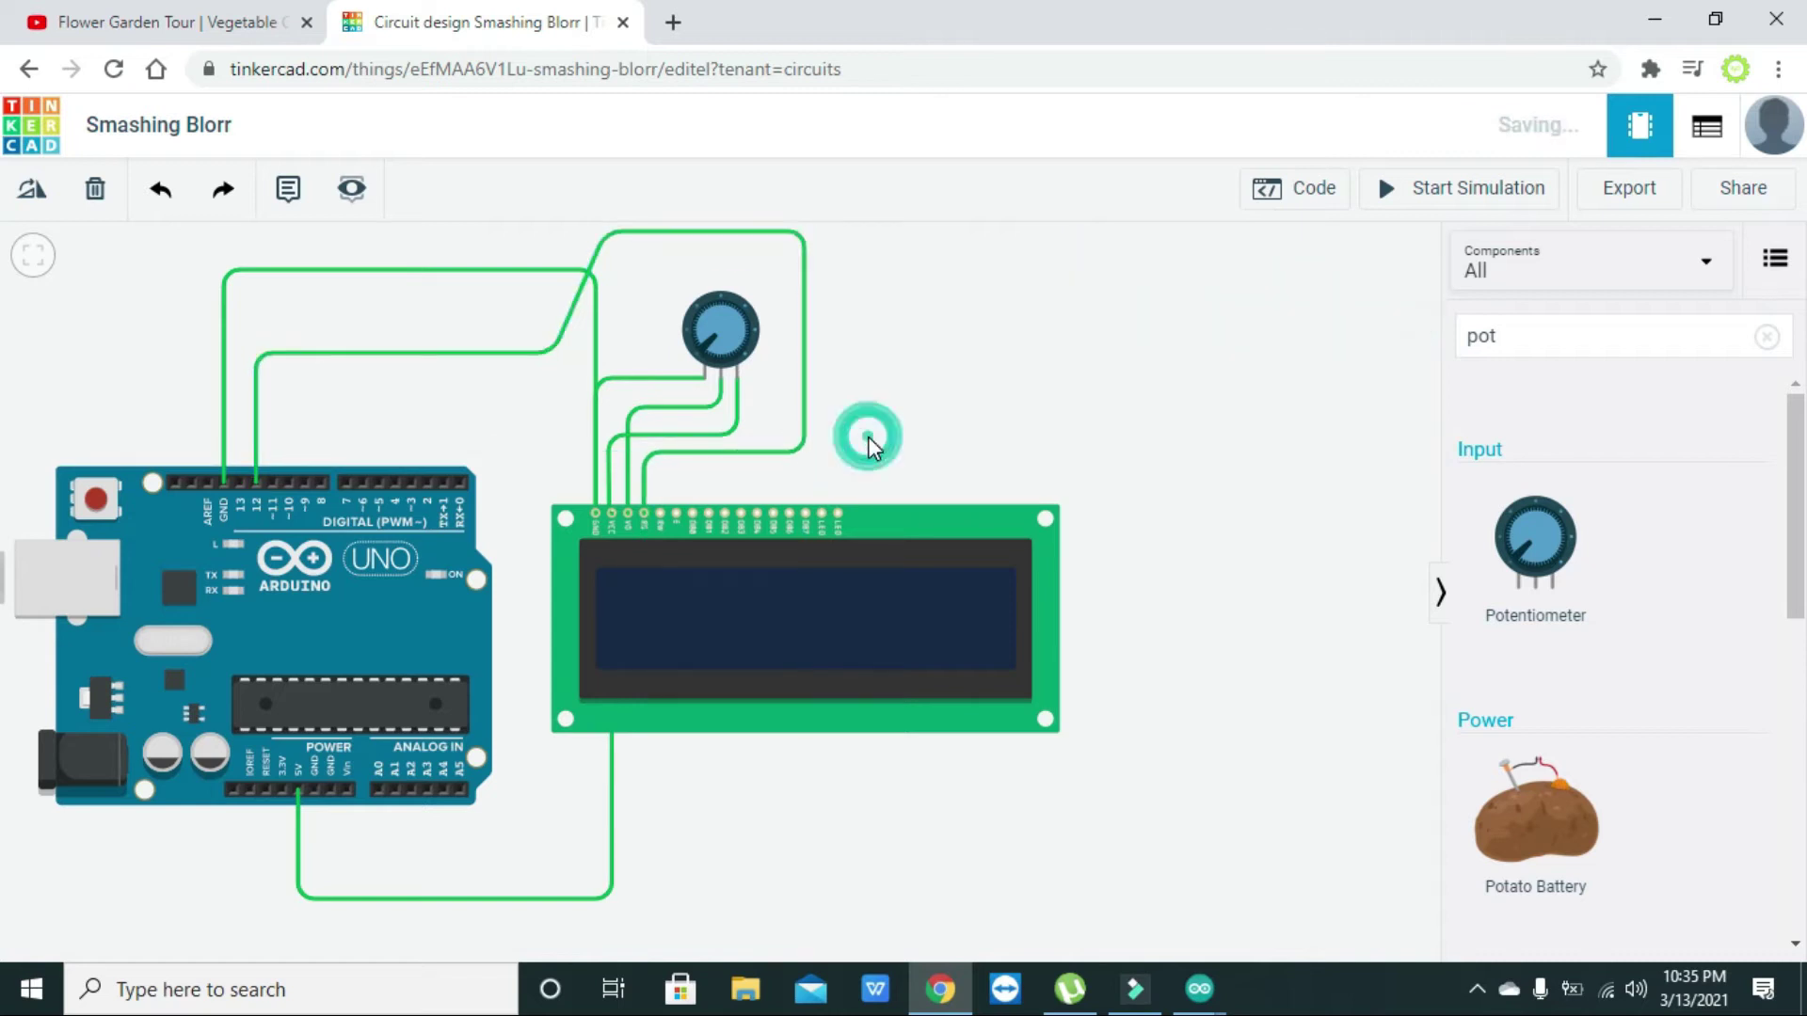
# Step: Connect the LCD Read/Write pin to Arduino GND with a squared route below the board
pyautogui.click(659, 514)
pyautogui.click(335, 788)
pyautogui.click(420, 709)
pyautogui.click(419, 709)
pyautogui.moveTo(424, 712); pyautogui.dragTo(336, 862)
pyautogui.click(478, 698)
pyautogui.moveTo(478, 699); pyautogui.dragTo(669, 850)
pyautogui.click(807, 886)
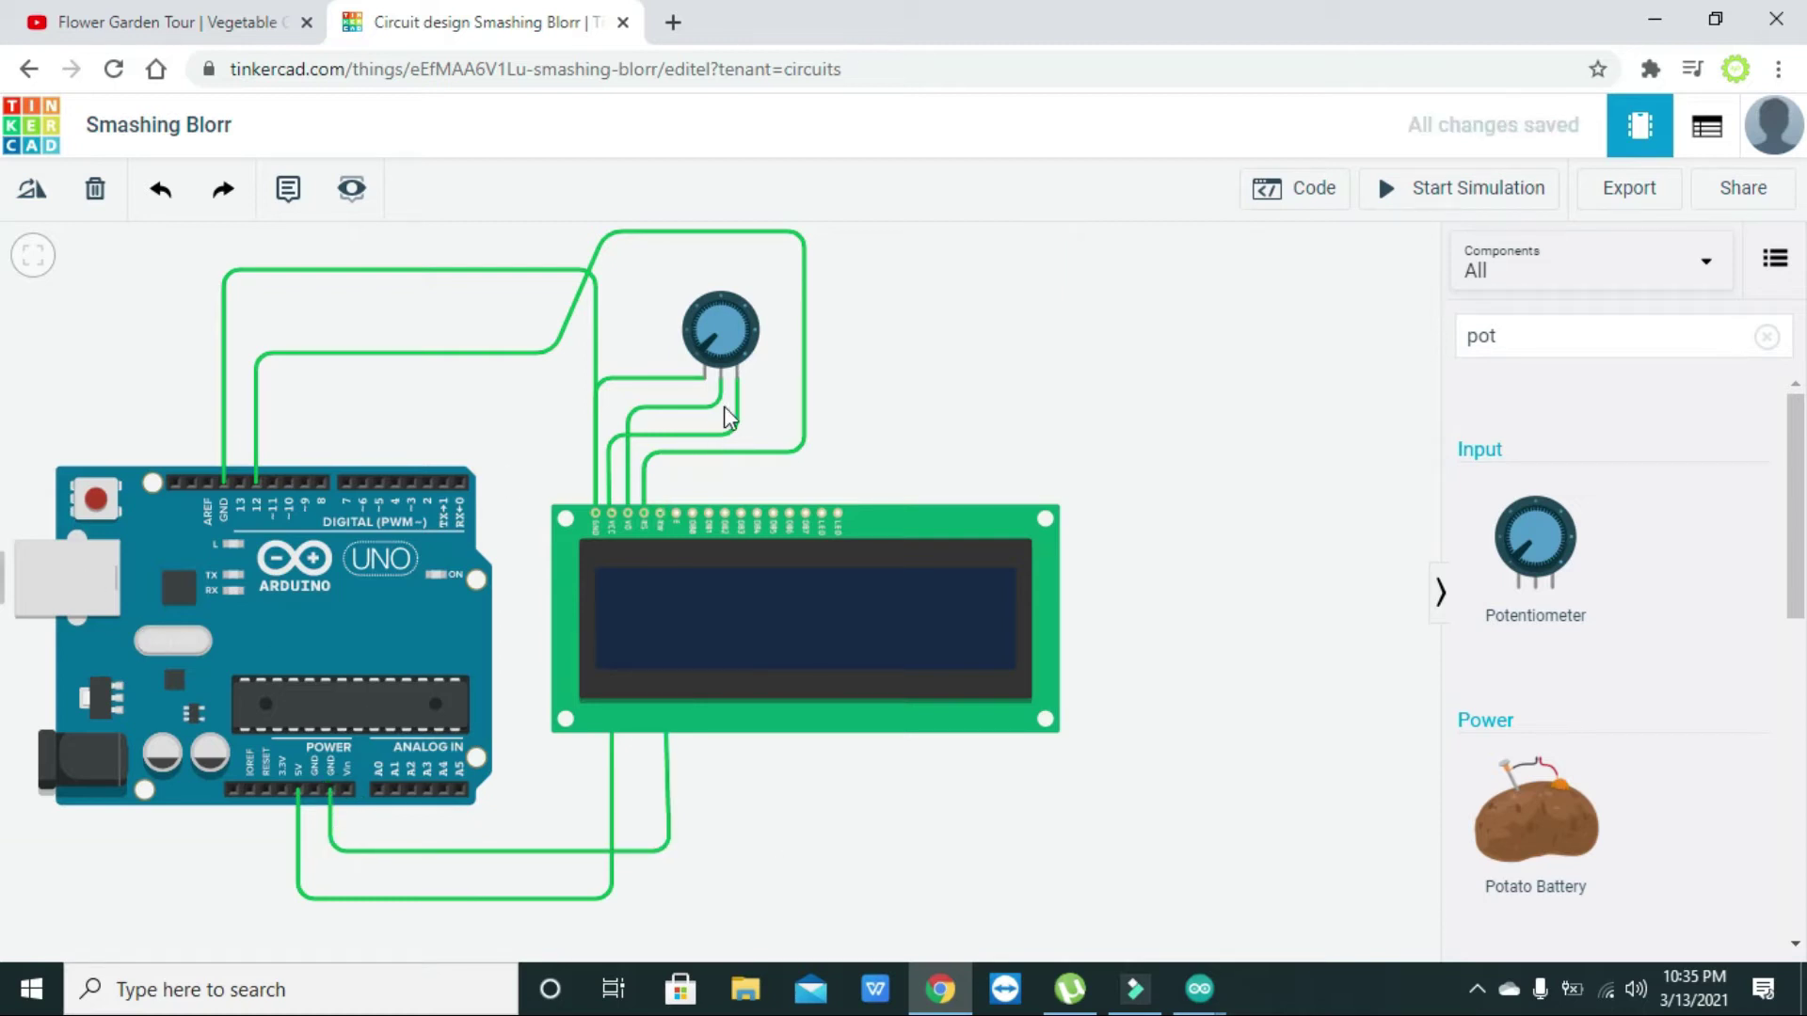
# Step: Connect the LCD Enable pin to Arduino pin 11 with a right-angled wire
pyautogui.click(677, 517)
pyautogui.click(269, 488)
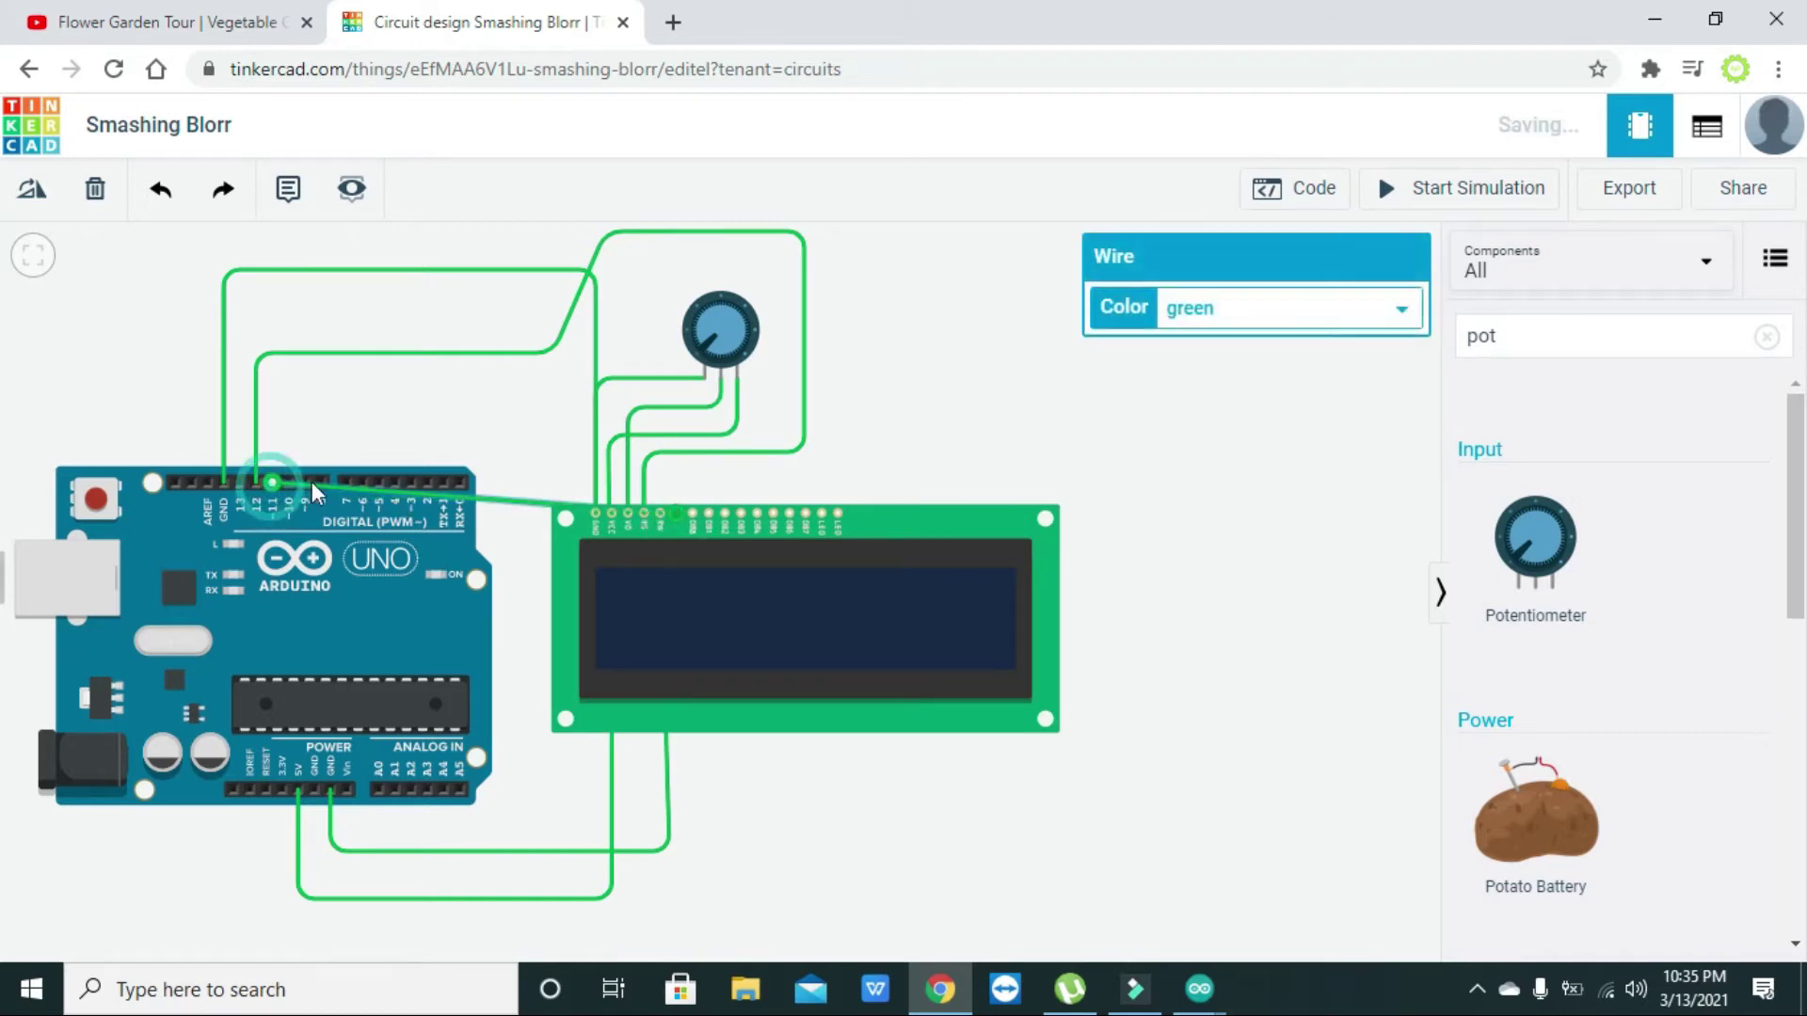
pyautogui.moveTo(346, 491); pyautogui.dragTo(271, 639)
pyautogui.moveTo(486, 573); pyautogui.dragTo(675, 640)
pyautogui.click(968, 775)
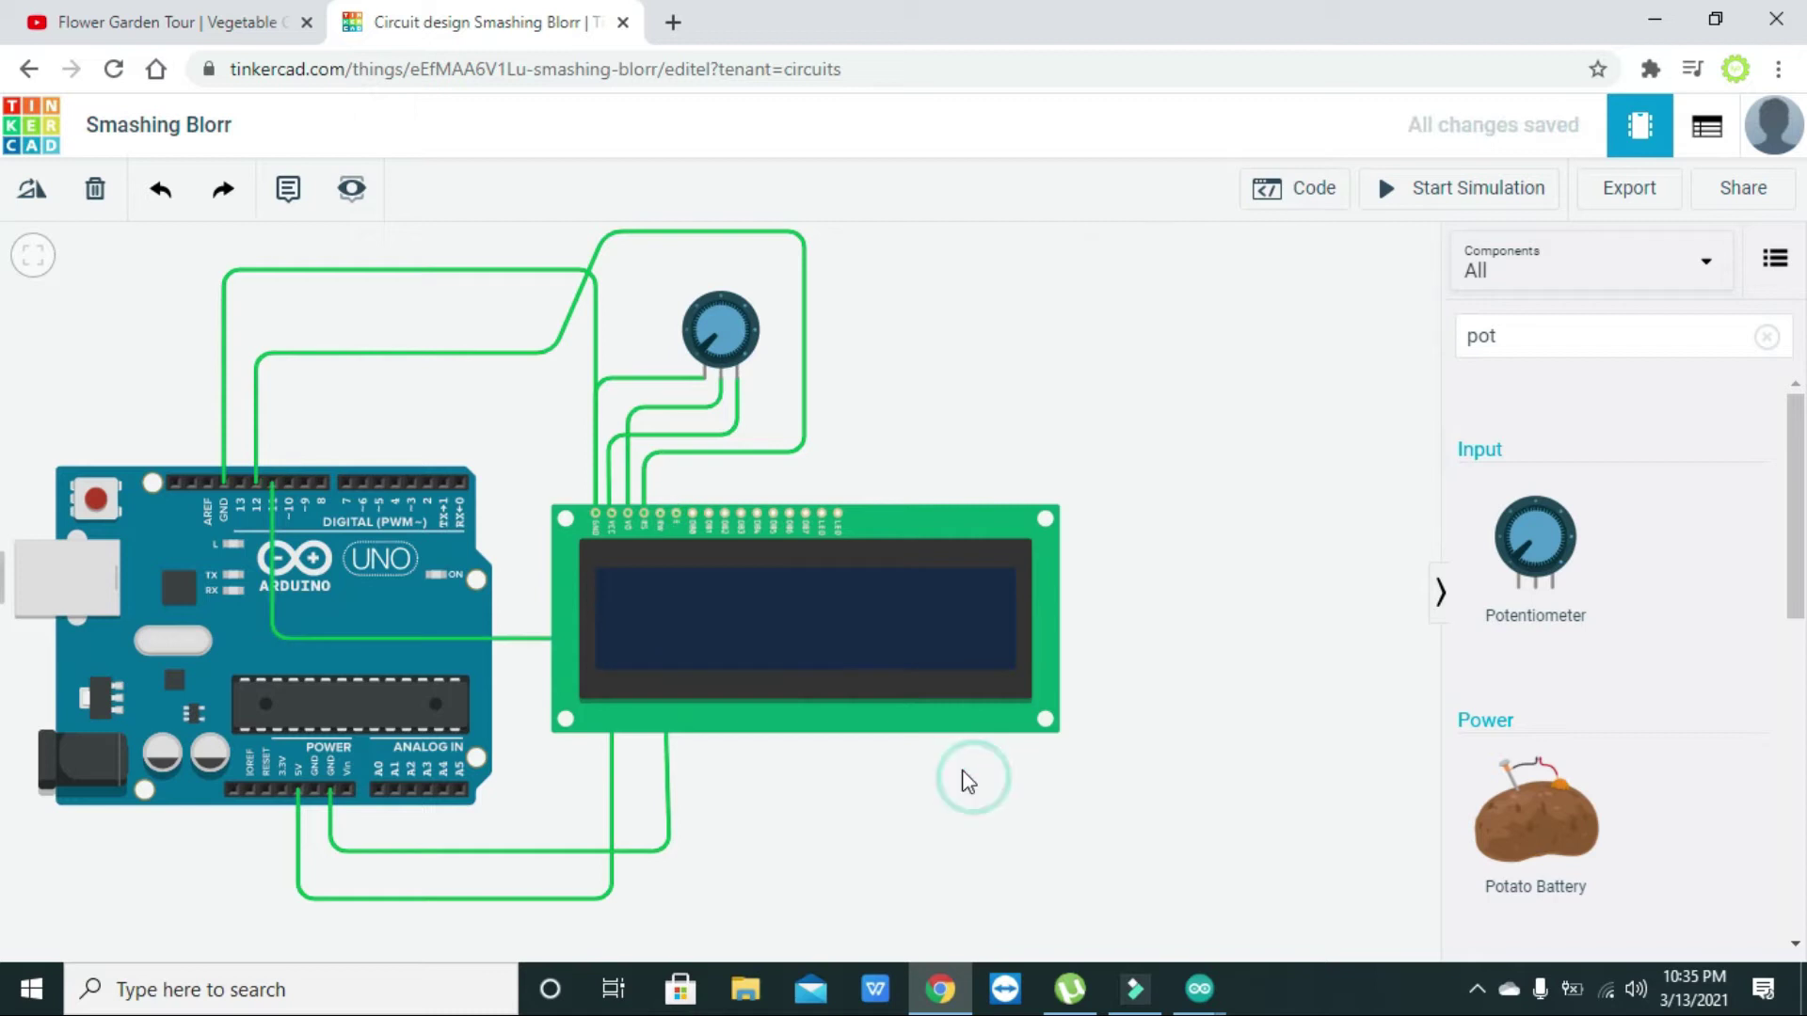
# Step: Wire LCD DB4 to Arduino pin 5 and DB5 to pin 4 with squared routes
pyautogui.click(756, 512)
pyautogui.click(378, 486)
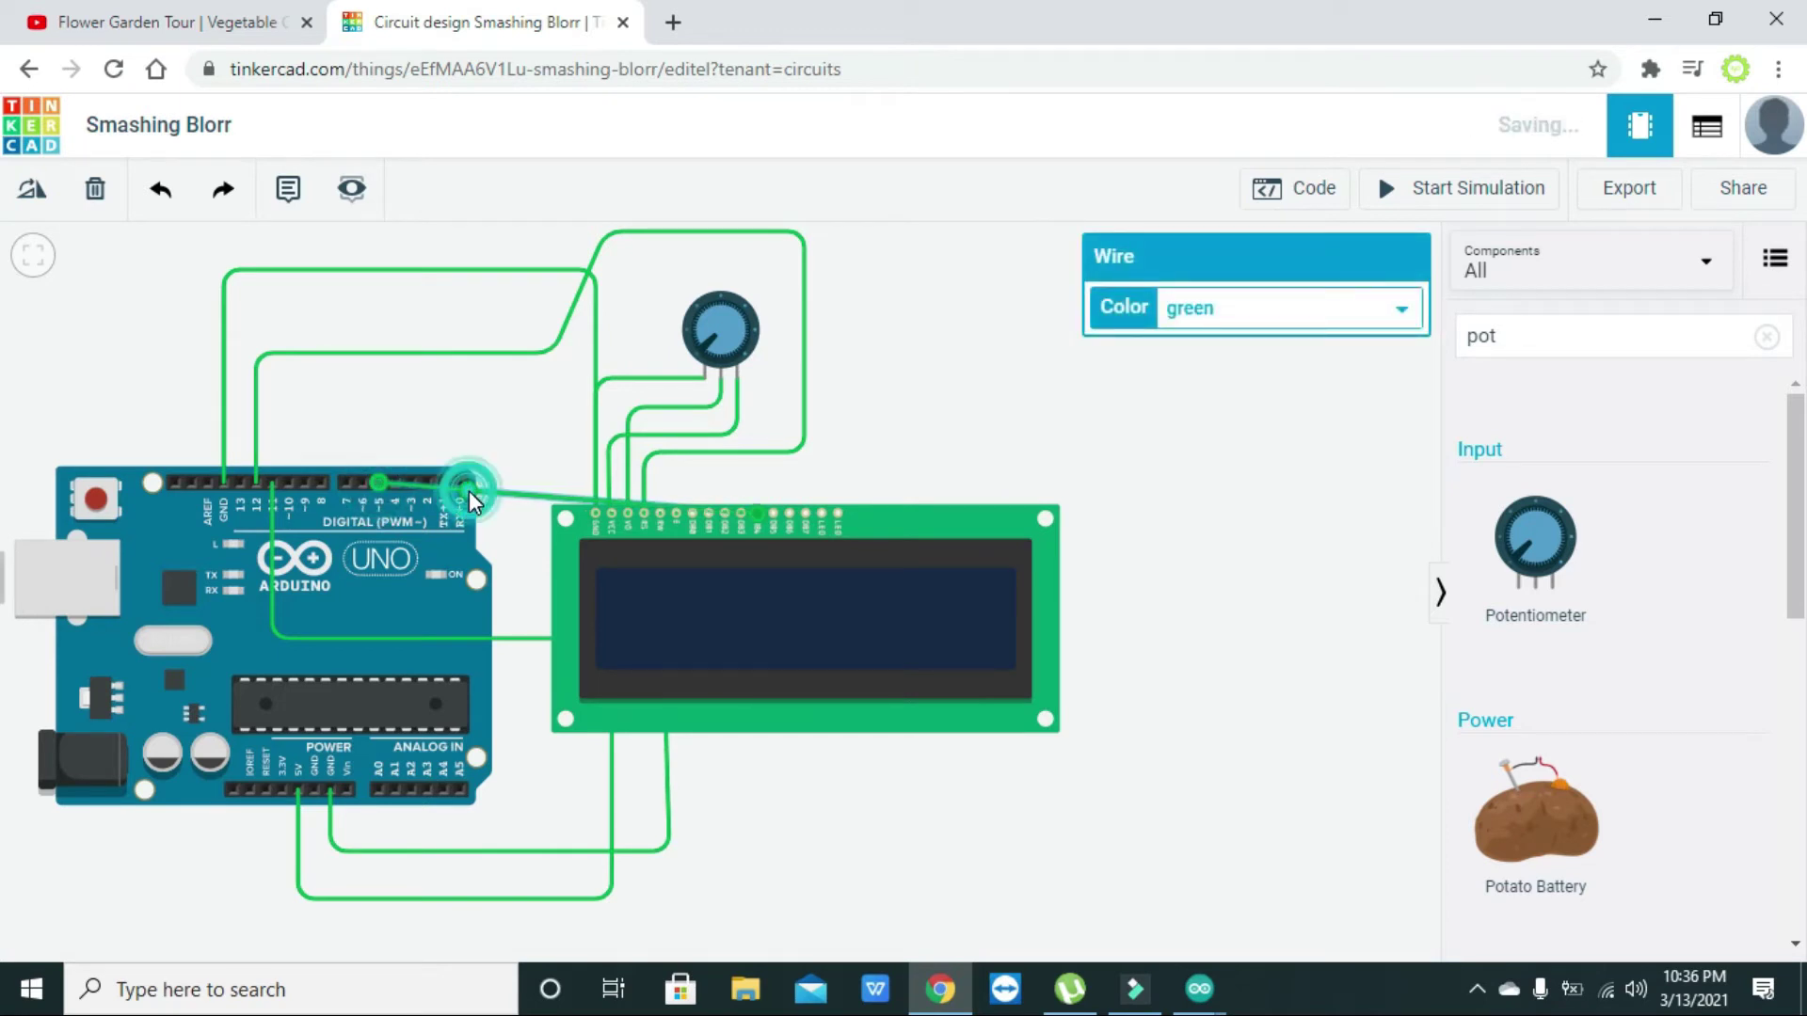
pyautogui.moveTo(468, 490); pyautogui.dragTo(384, 574)
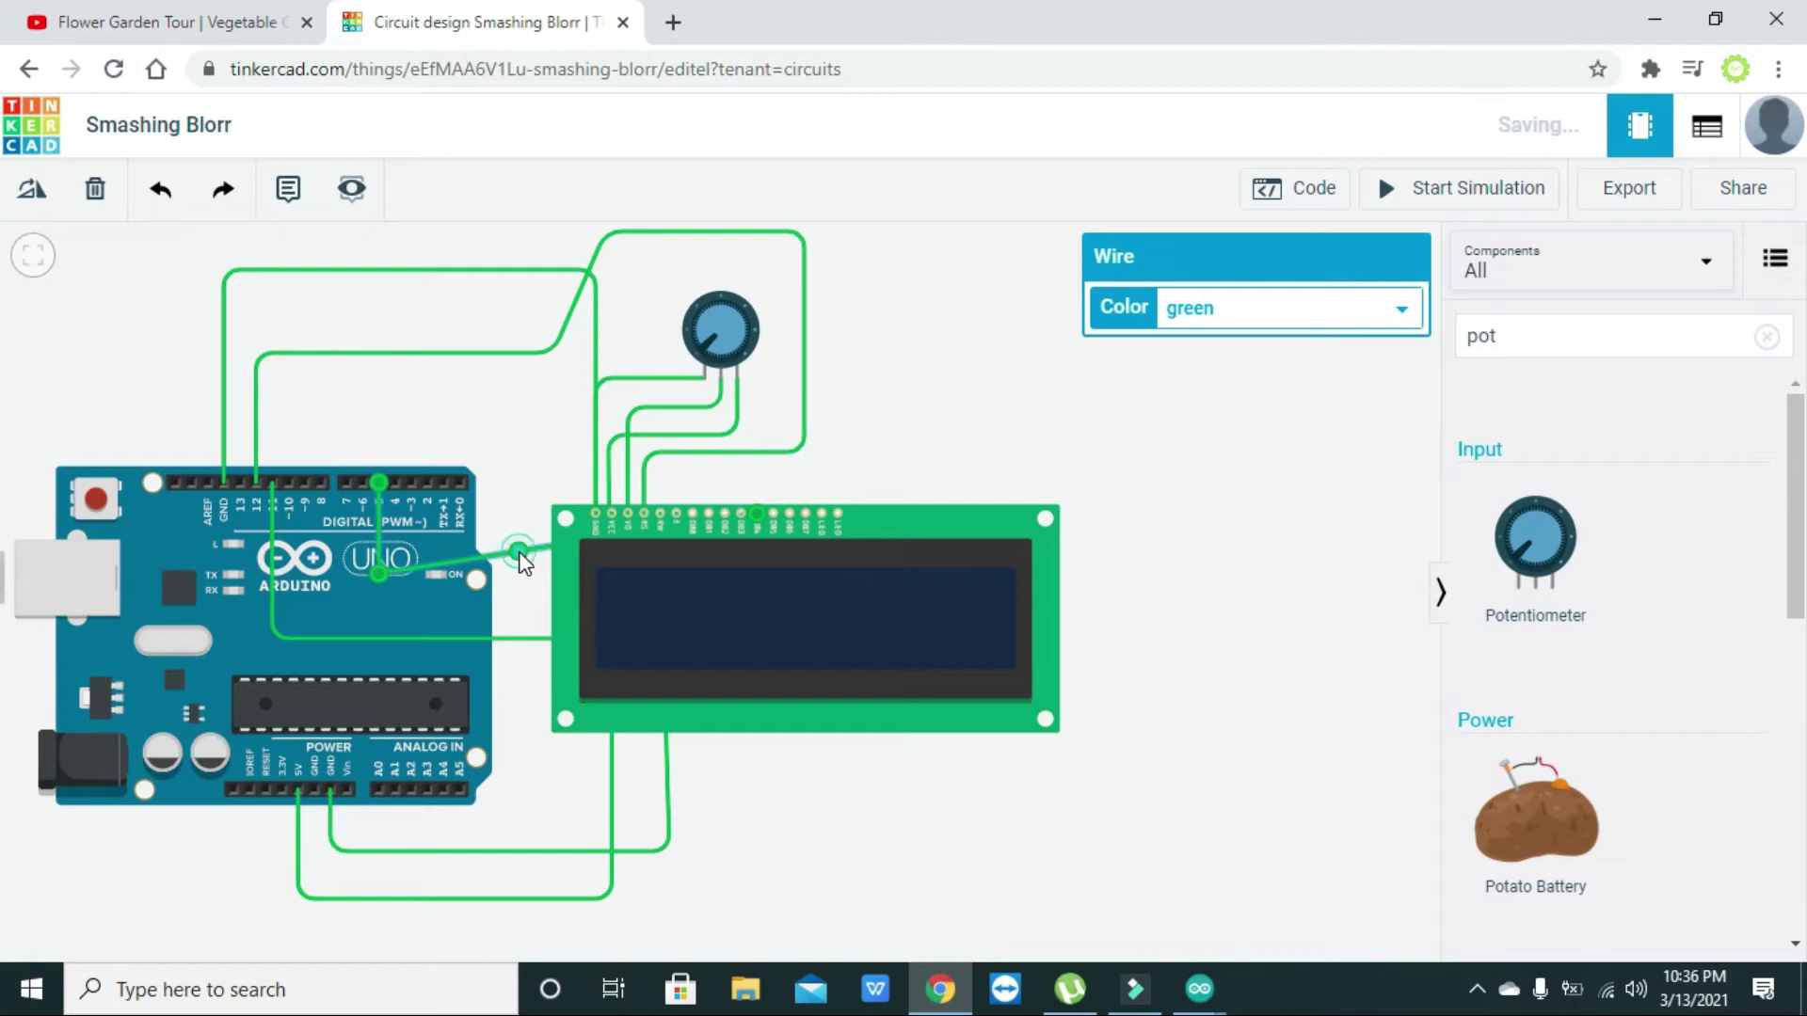
pyautogui.moveTo(519, 552); pyautogui.dragTo(758, 574)
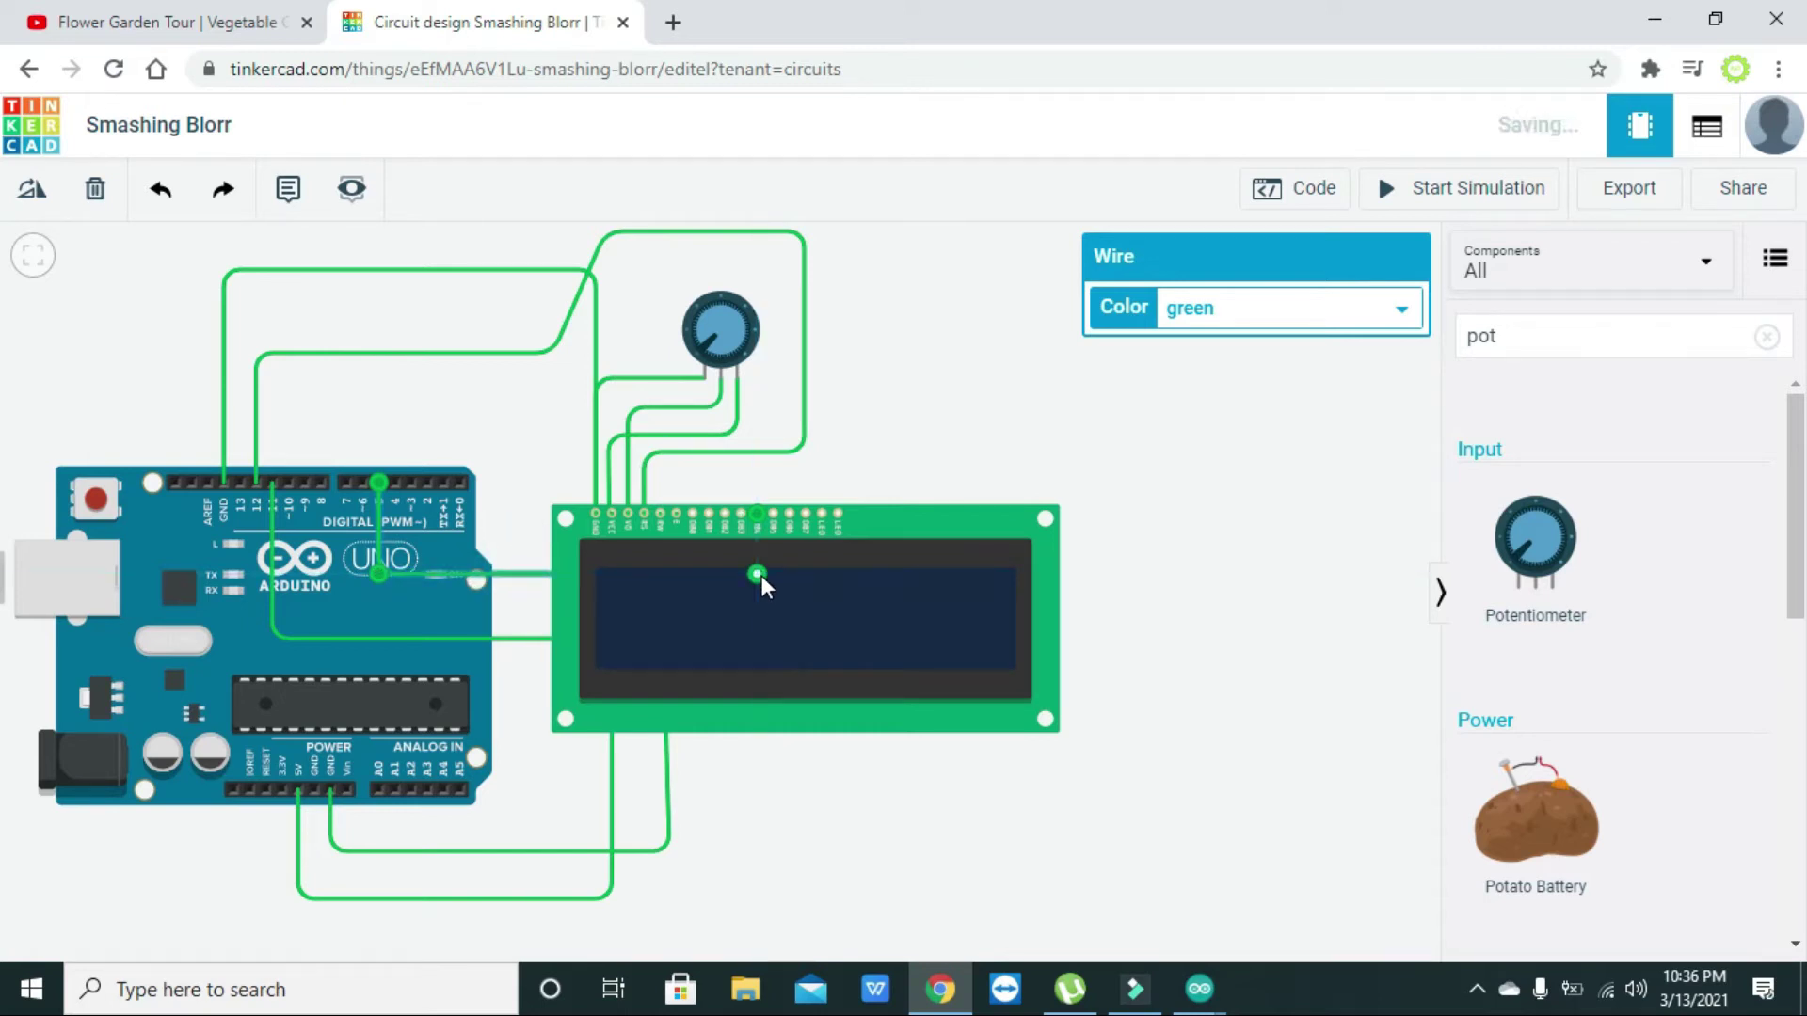
pyautogui.click(772, 512)
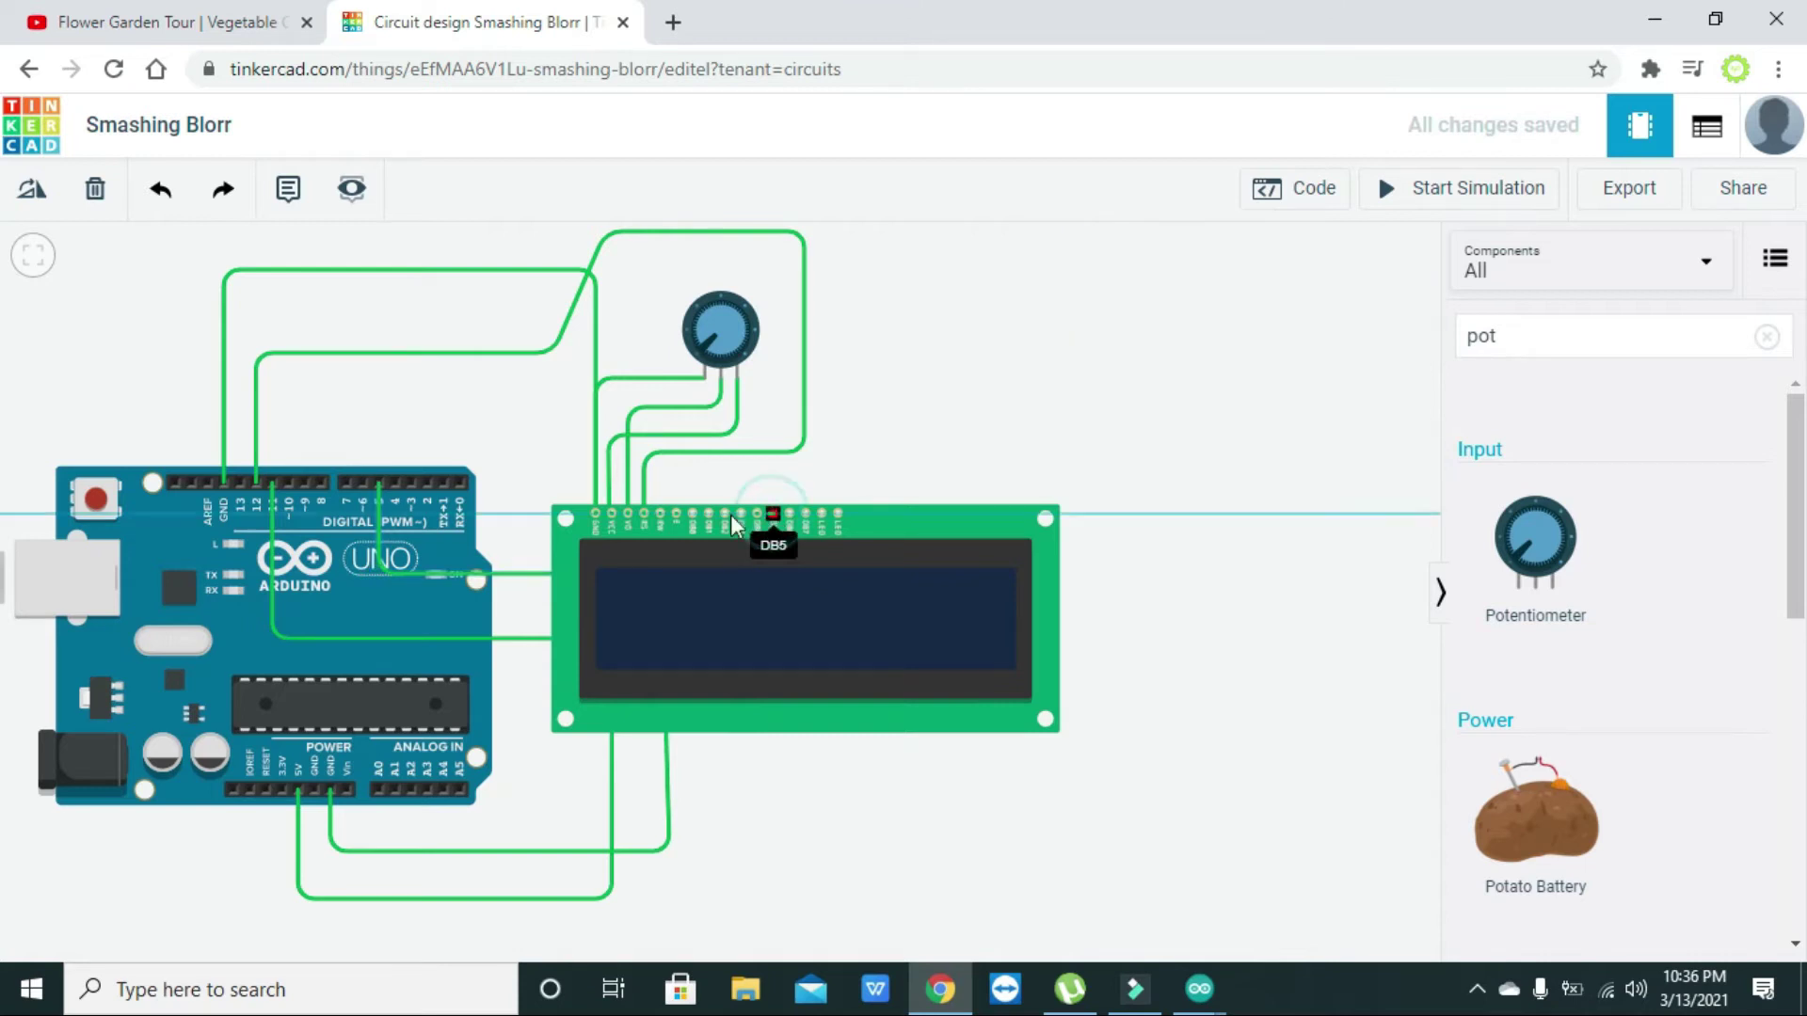
pyautogui.click(397, 484)
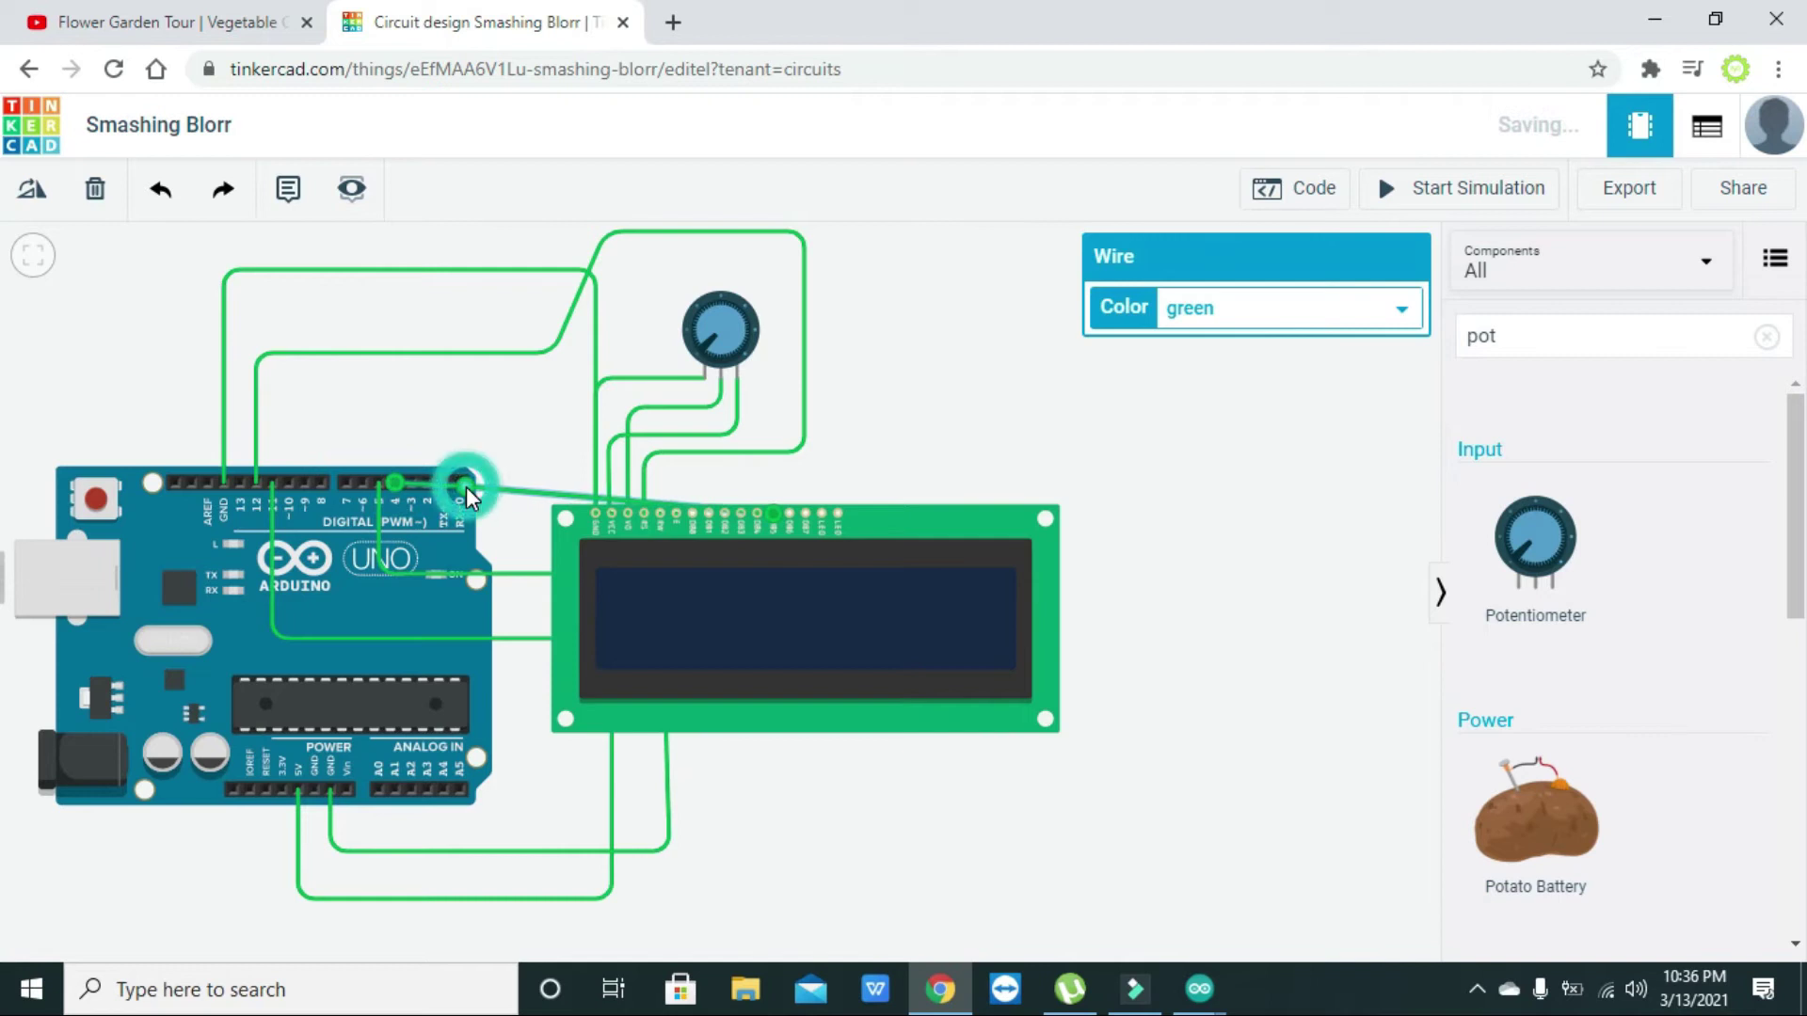
pyautogui.moveTo(466, 488); pyautogui.dragTo(395, 420)
pyautogui.click(678, 486)
pyautogui.click(678, 489)
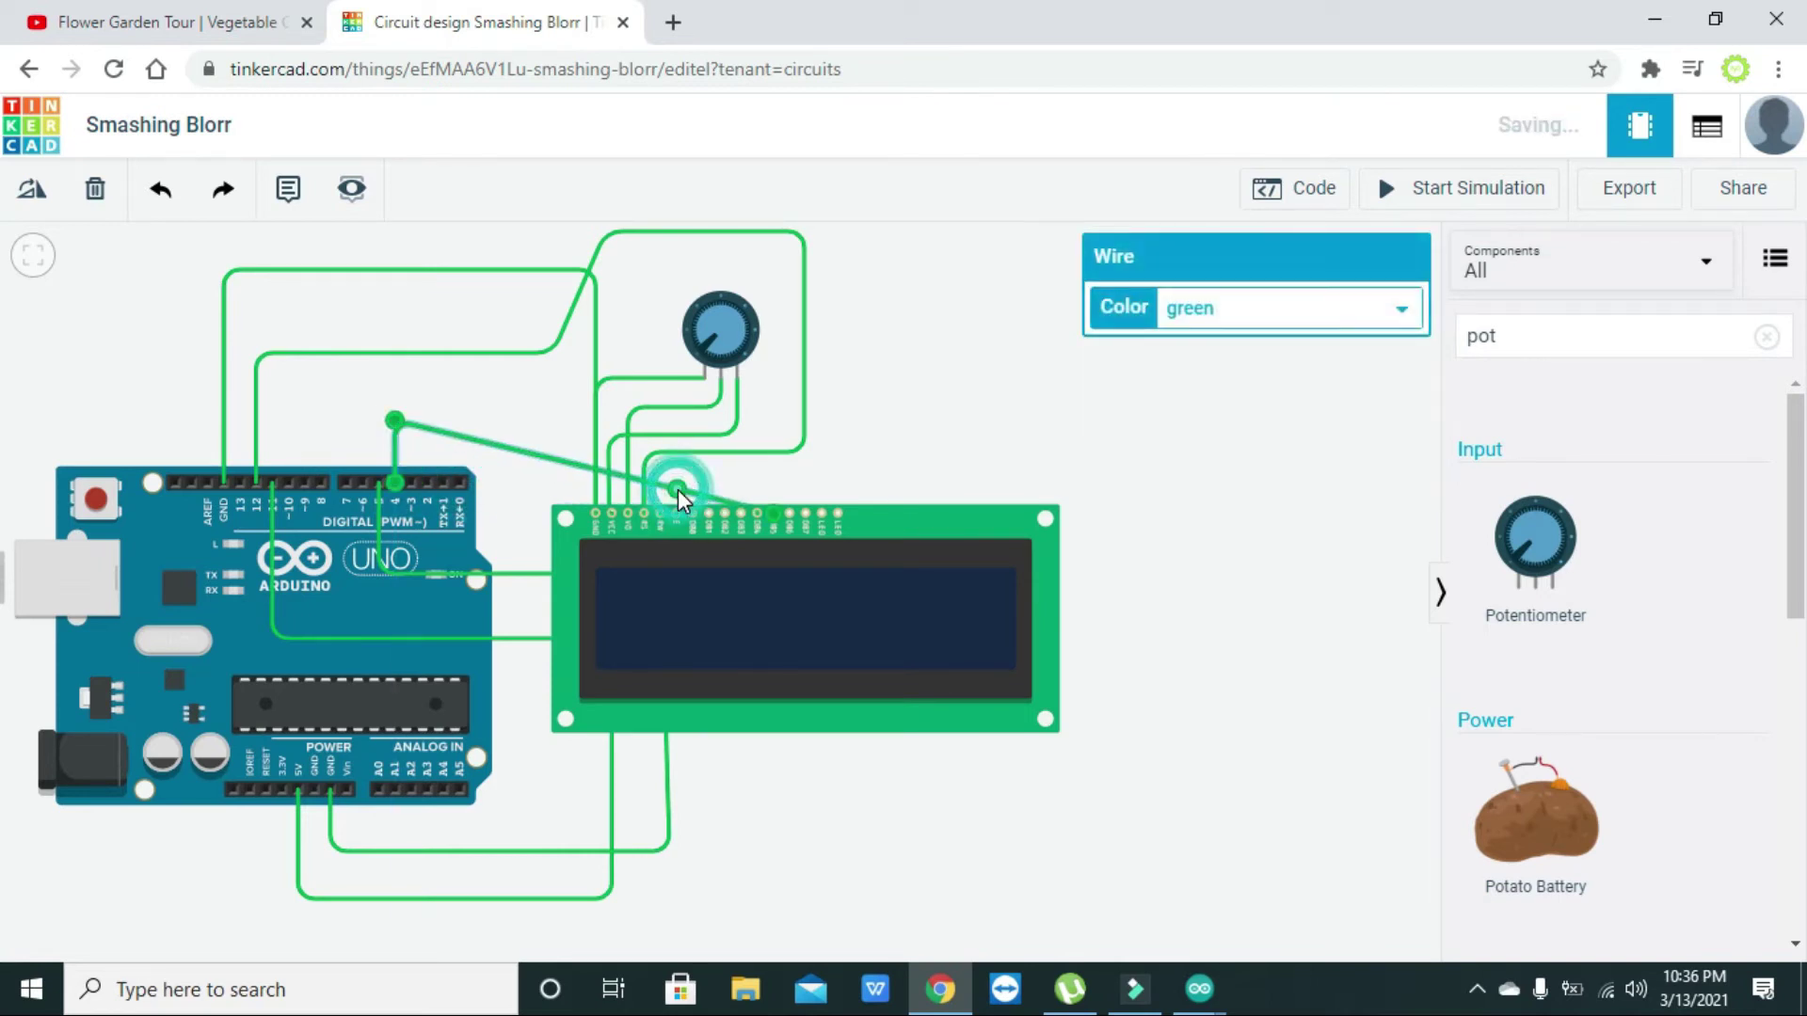
pyautogui.moveTo(678, 490); pyautogui.dragTo(774, 421)
pyautogui.click(895, 446)
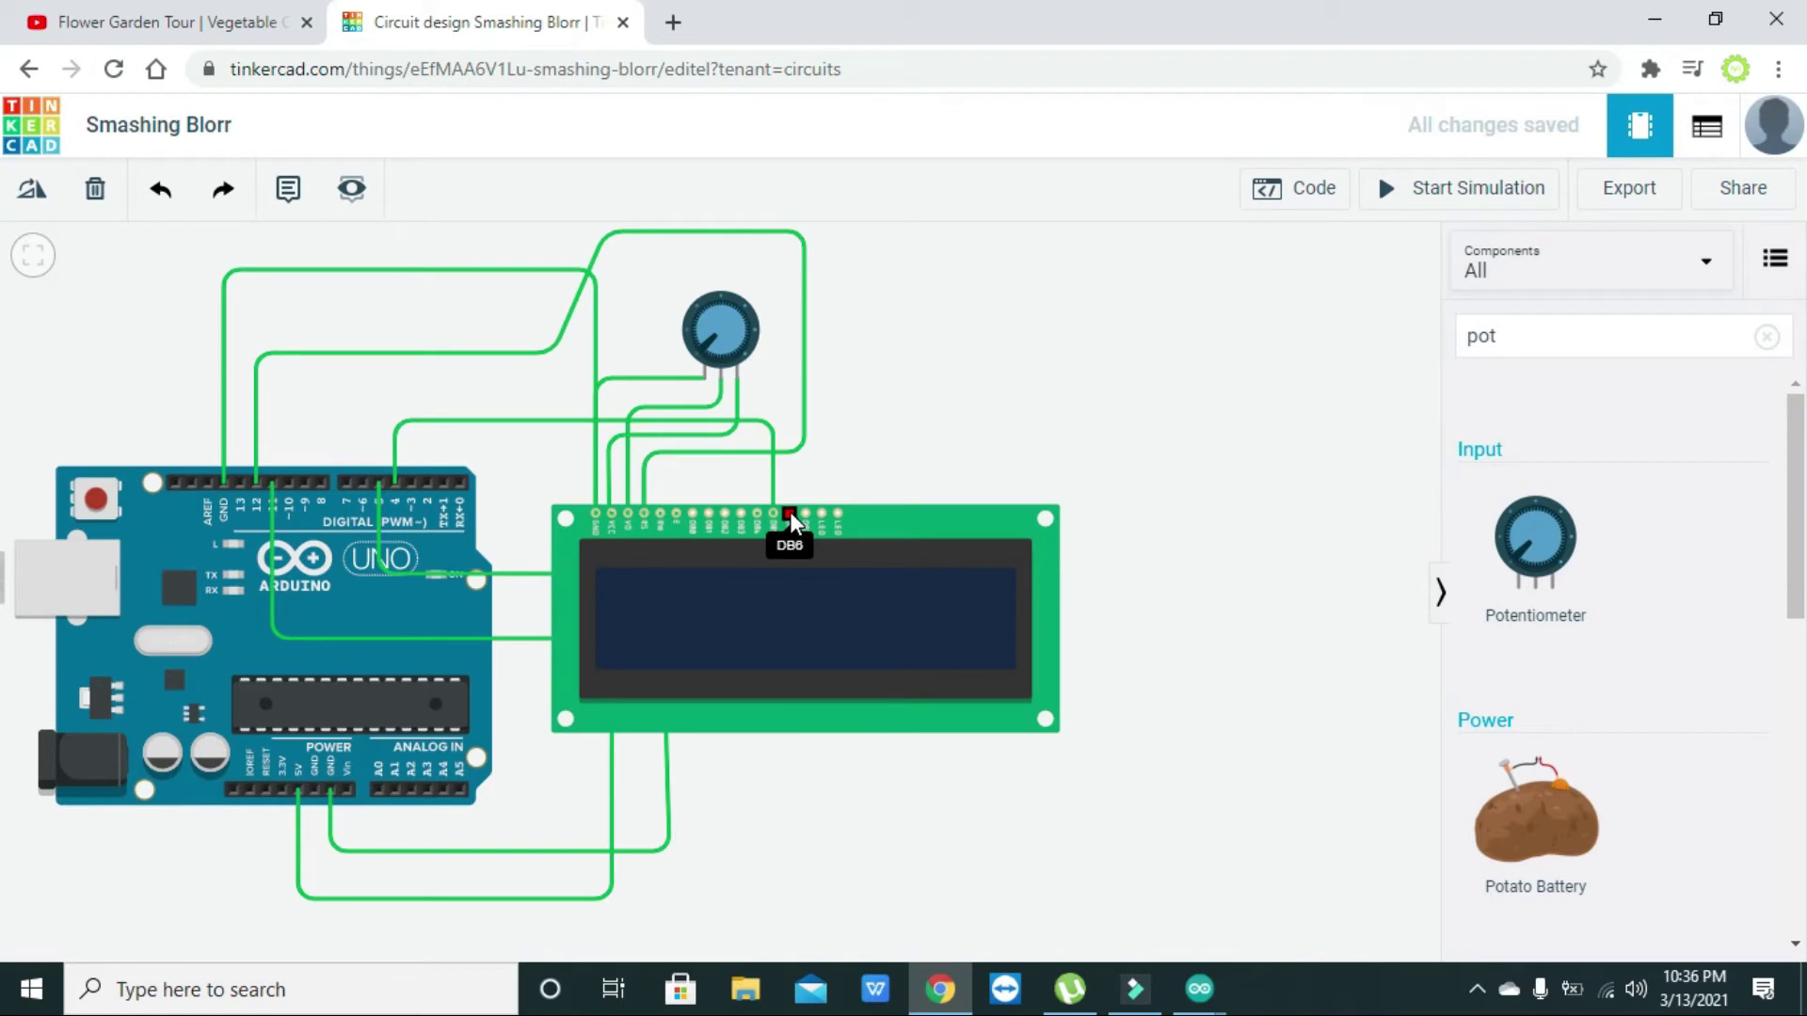
# Step: Wire LCD DB6 to Arduino pin 3 and DB7 to pin 2 with squared routes
pyautogui.moveTo(727, 508)
pyautogui.mouseDown()
pyautogui.moveTo(410, 486)
pyautogui.moveTo(443, 450)
pyautogui.moveTo(409, 442)
pyautogui.mouseUp()
pyautogui.moveTo(554, 475); pyautogui.dragTo(563, 441)
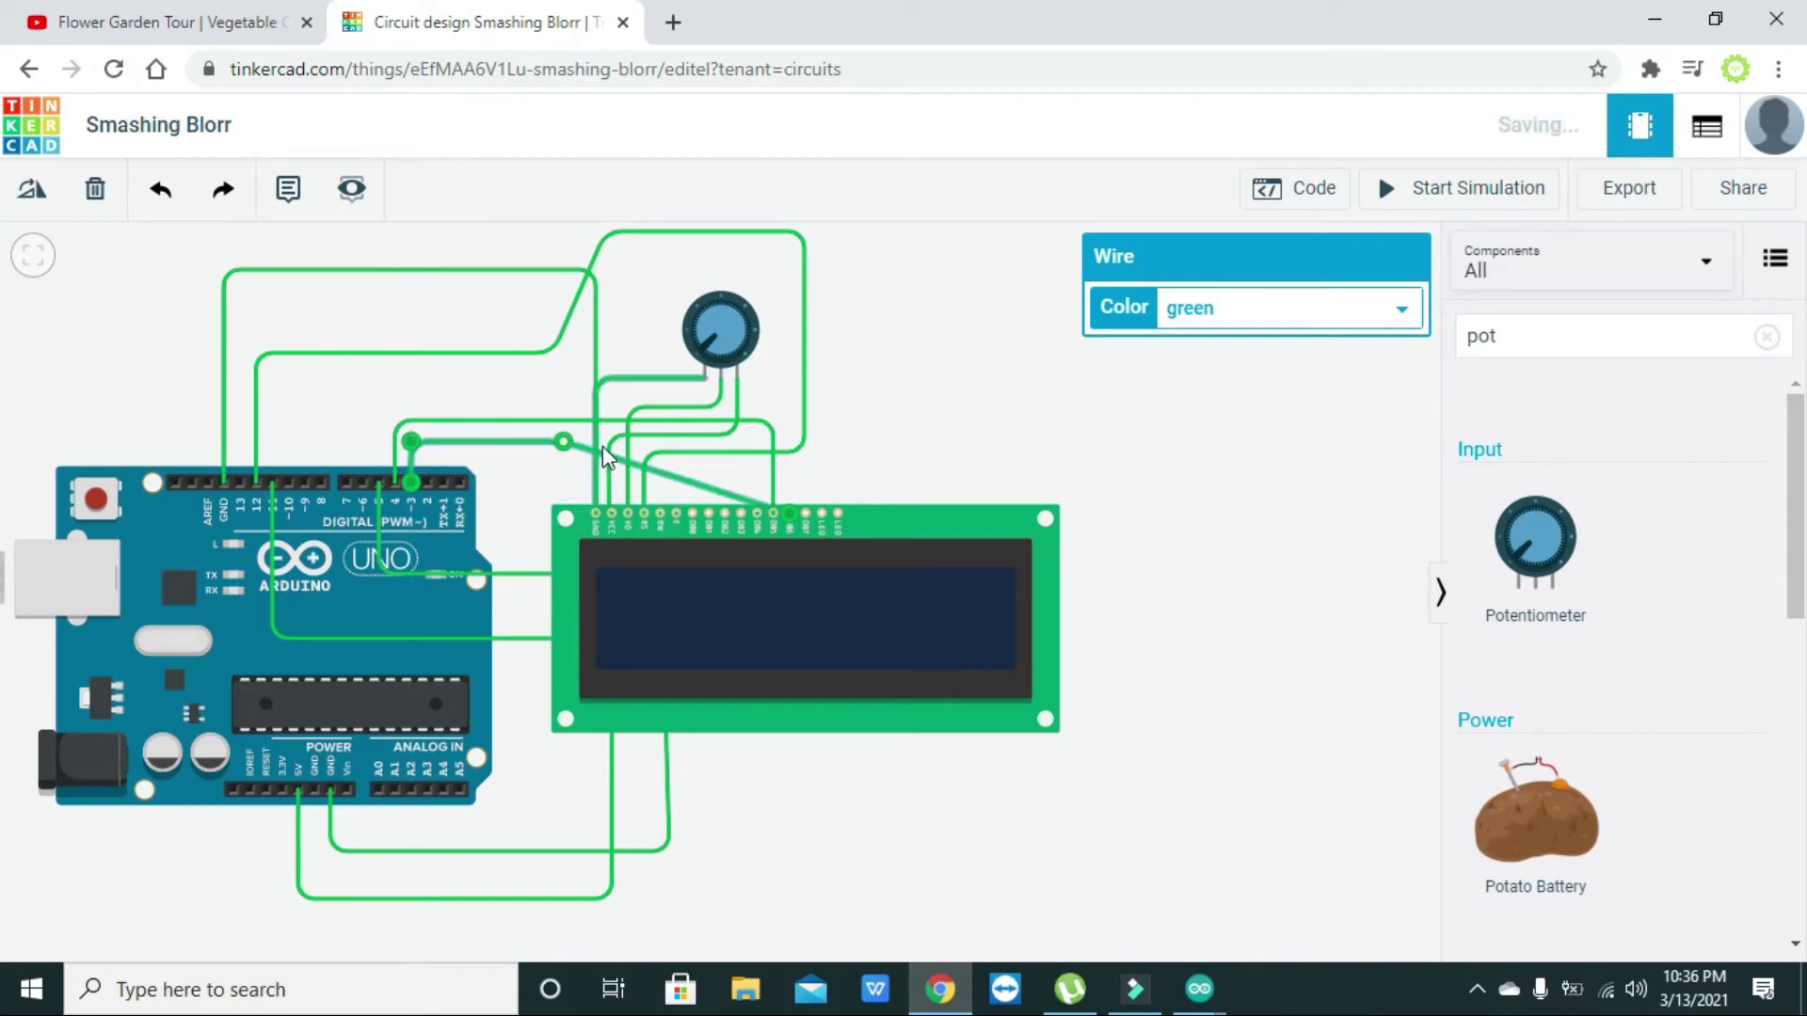
pyautogui.click(861, 486)
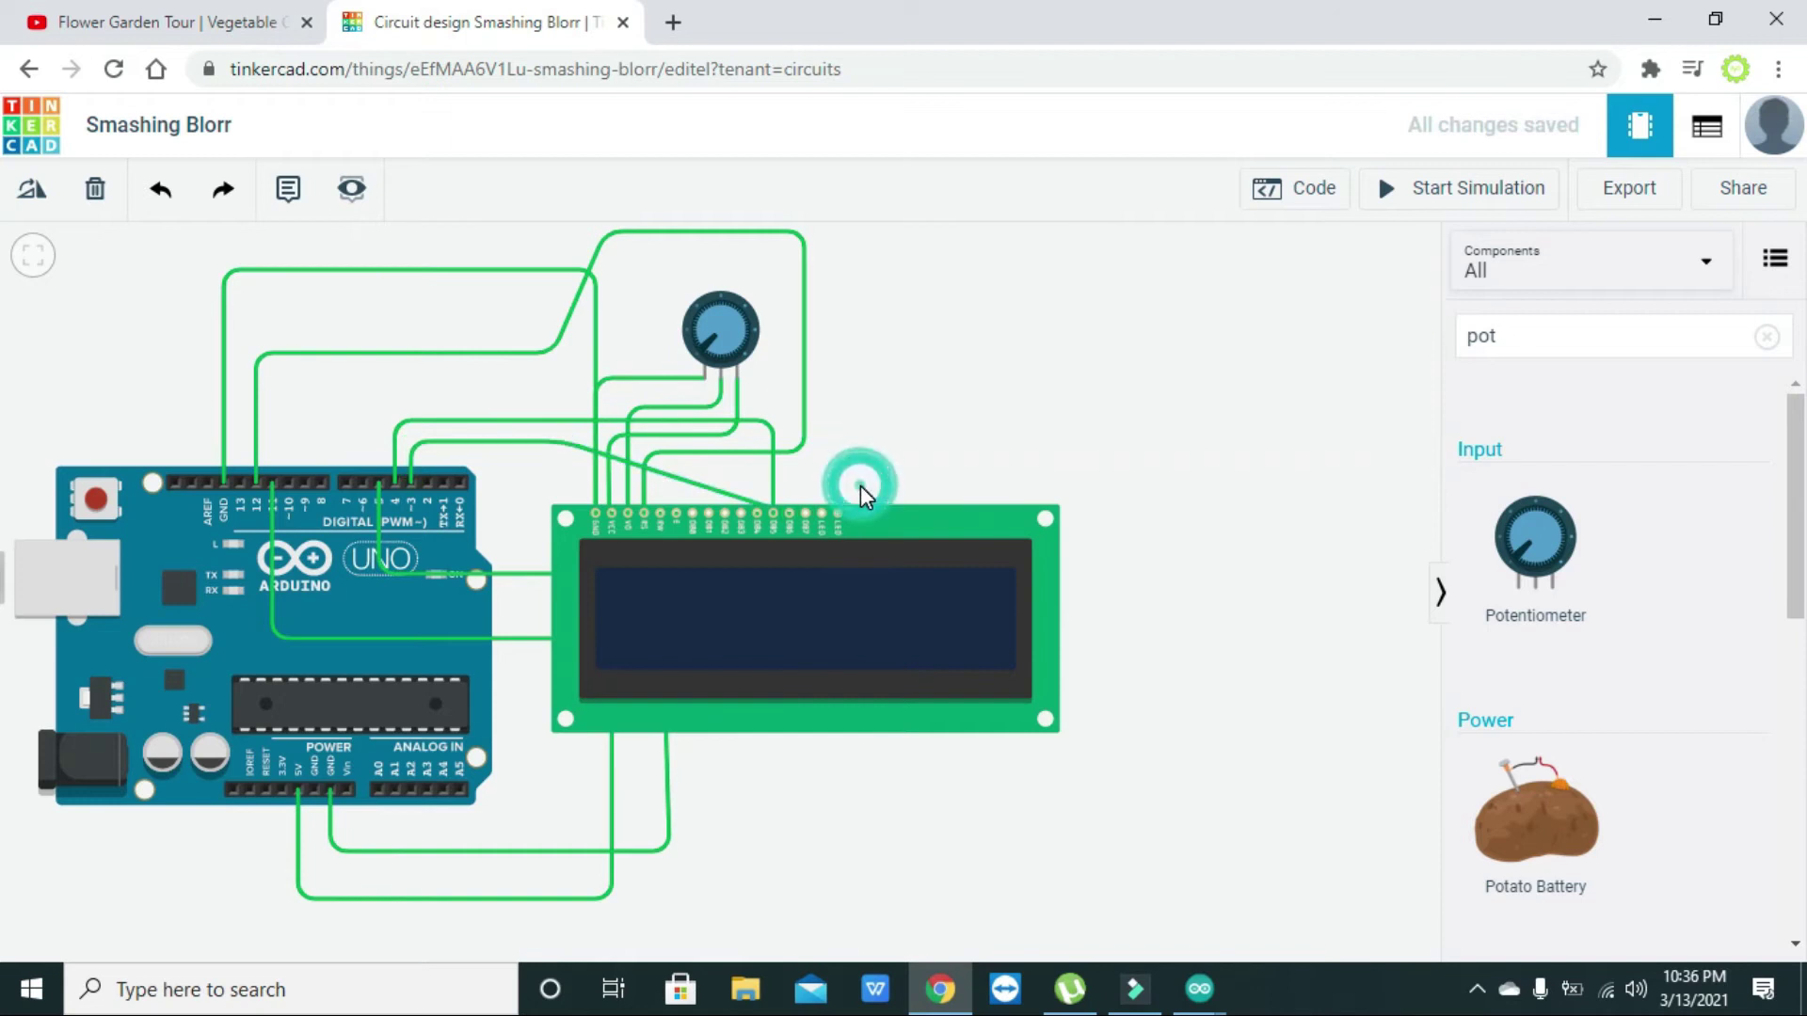
pyautogui.click(806, 514)
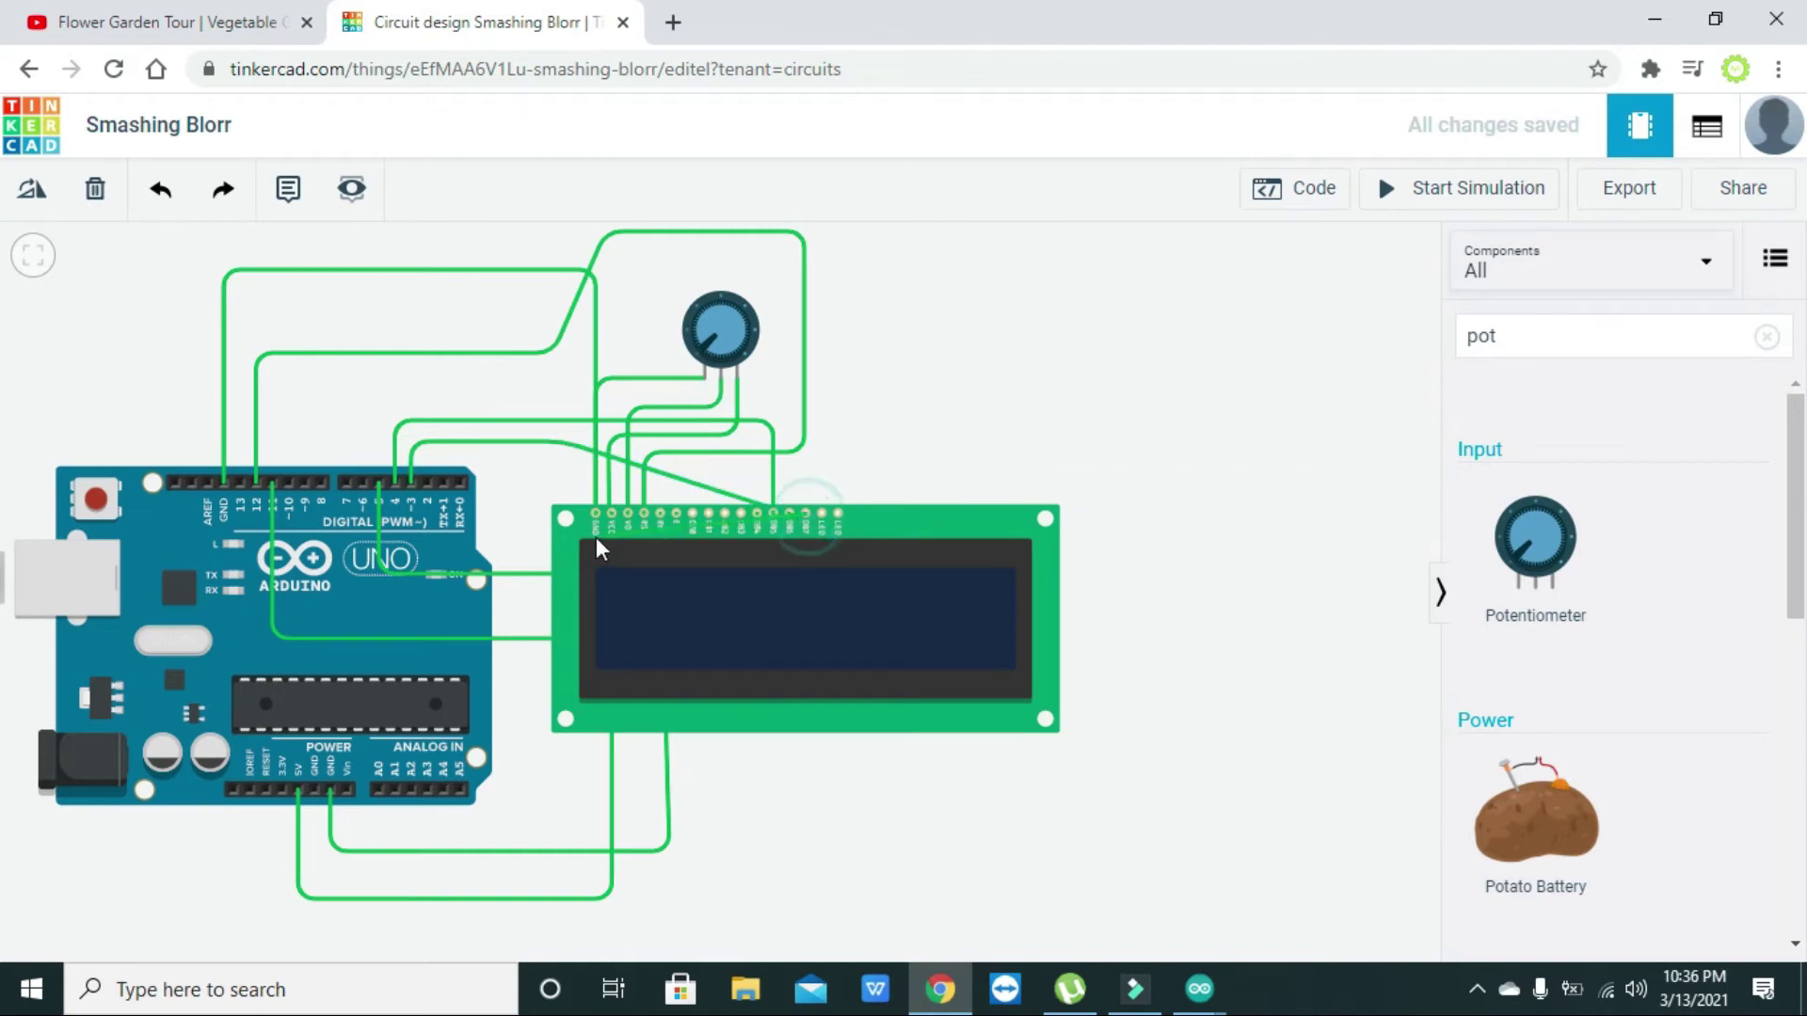
pyautogui.click(431, 482)
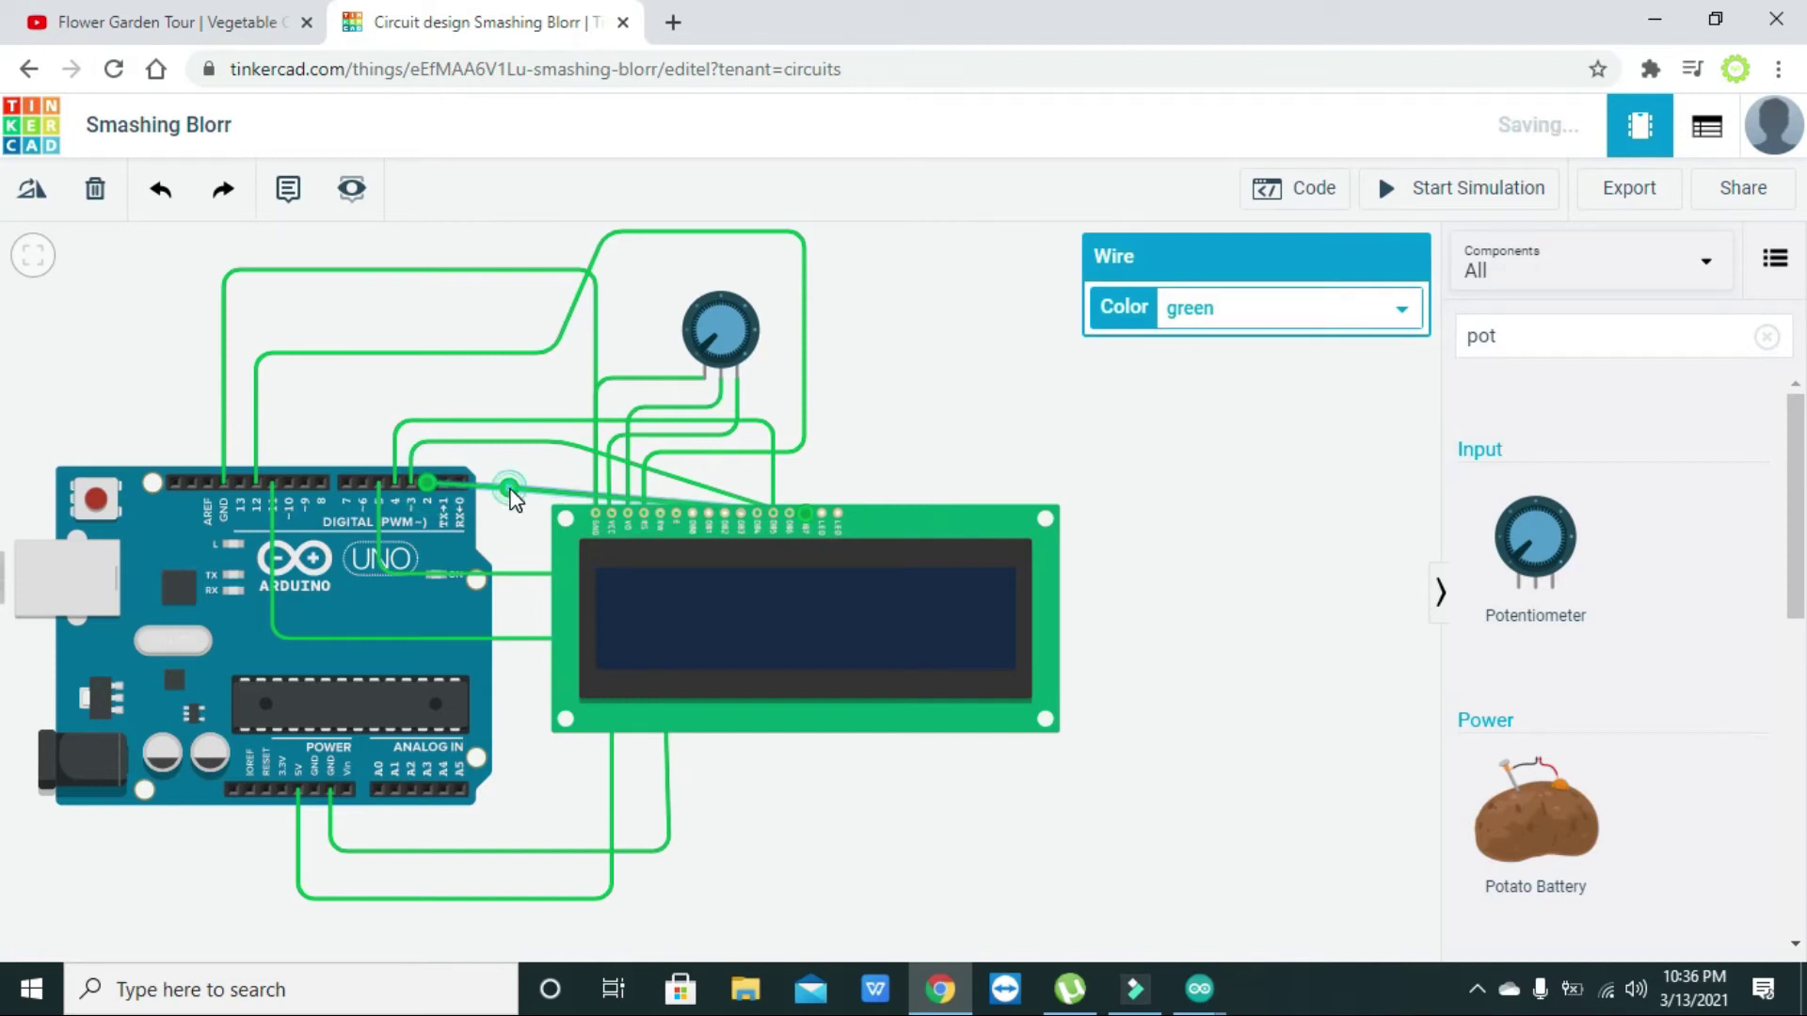
pyautogui.moveTo(508, 486); pyautogui.dragTo(427, 541)
pyautogui.moveTo(545, 533); pyautogui.dragTo(810, 549)
pyautogui.click(693, 485)
pyautogui.moveTo(693, 486); pyautogui.dragTo(563, 483)
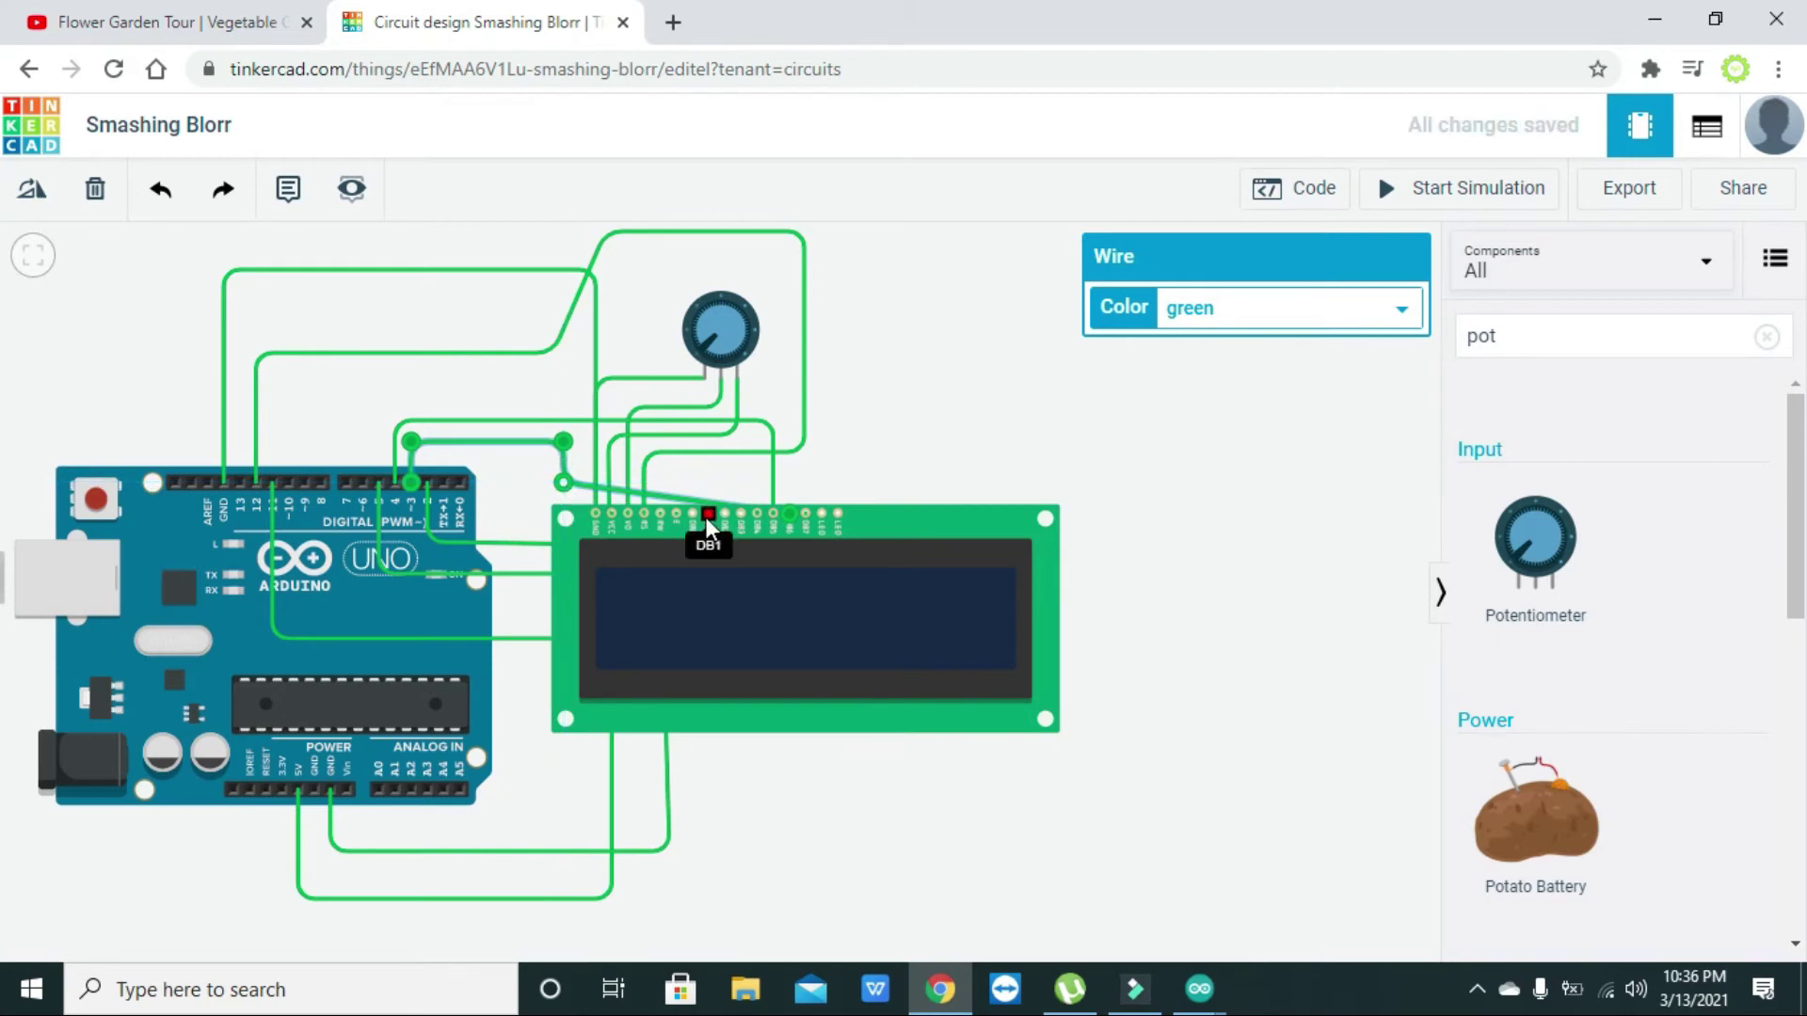
pyautogui.moveTo(685, 499); pyautogui.dragTo(755, 486)
pyautogui.click(800, 484)
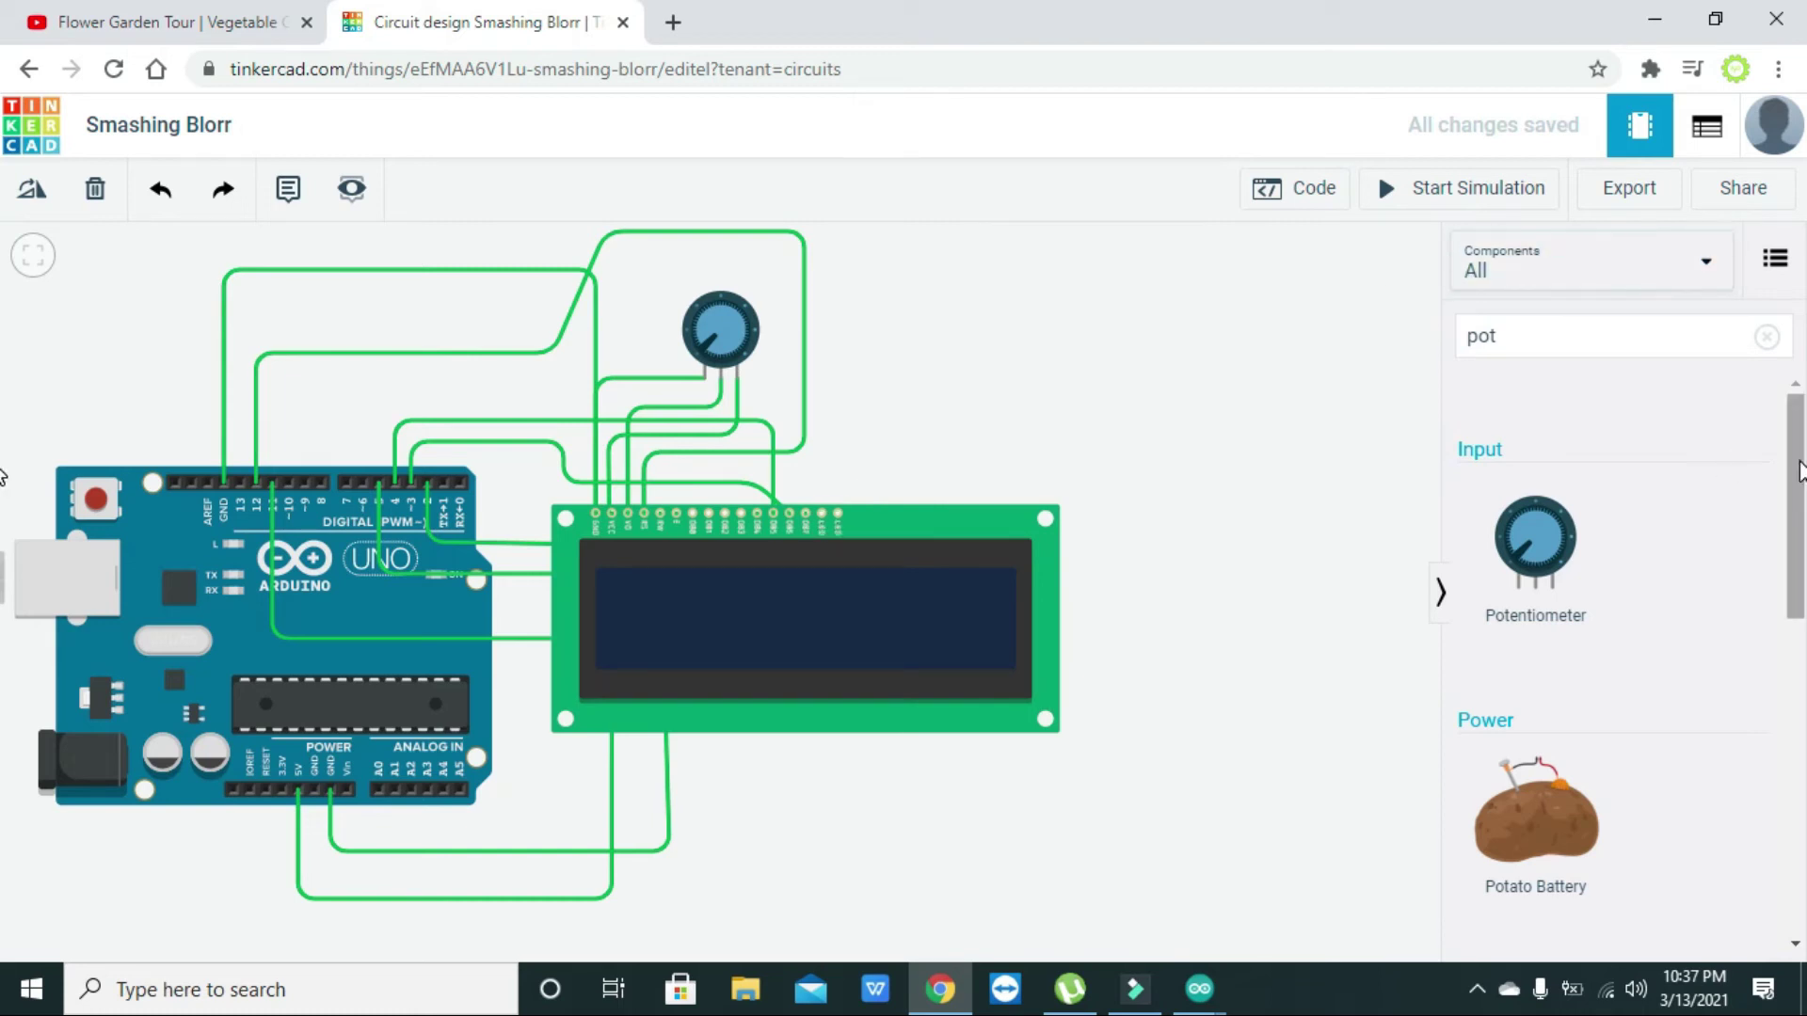
# Step: Search 'cell' and place a Coin Cell 3V Battery beside the LCD
pyautogui.click(1602, 342)
pyautogui.press('BackSpace')
pyautogui.press('BackSpace')
pyautogui.press('BackSpace')
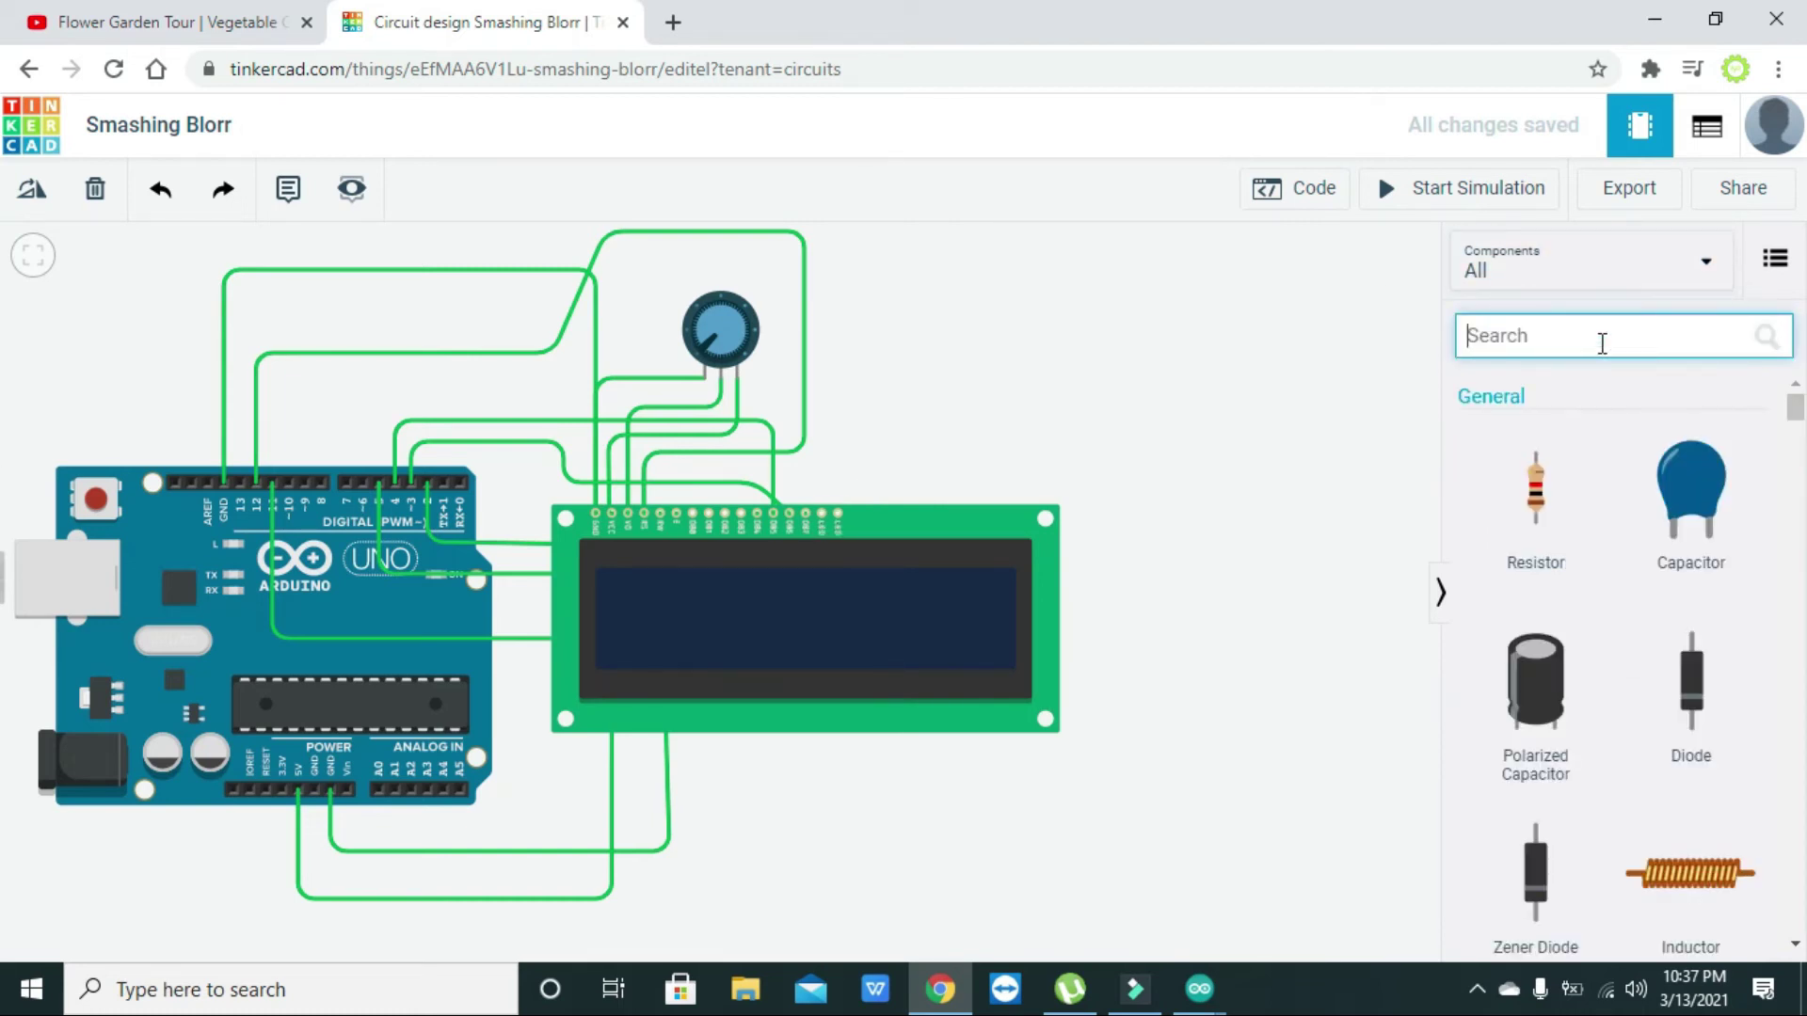
pyautogui.write('li')
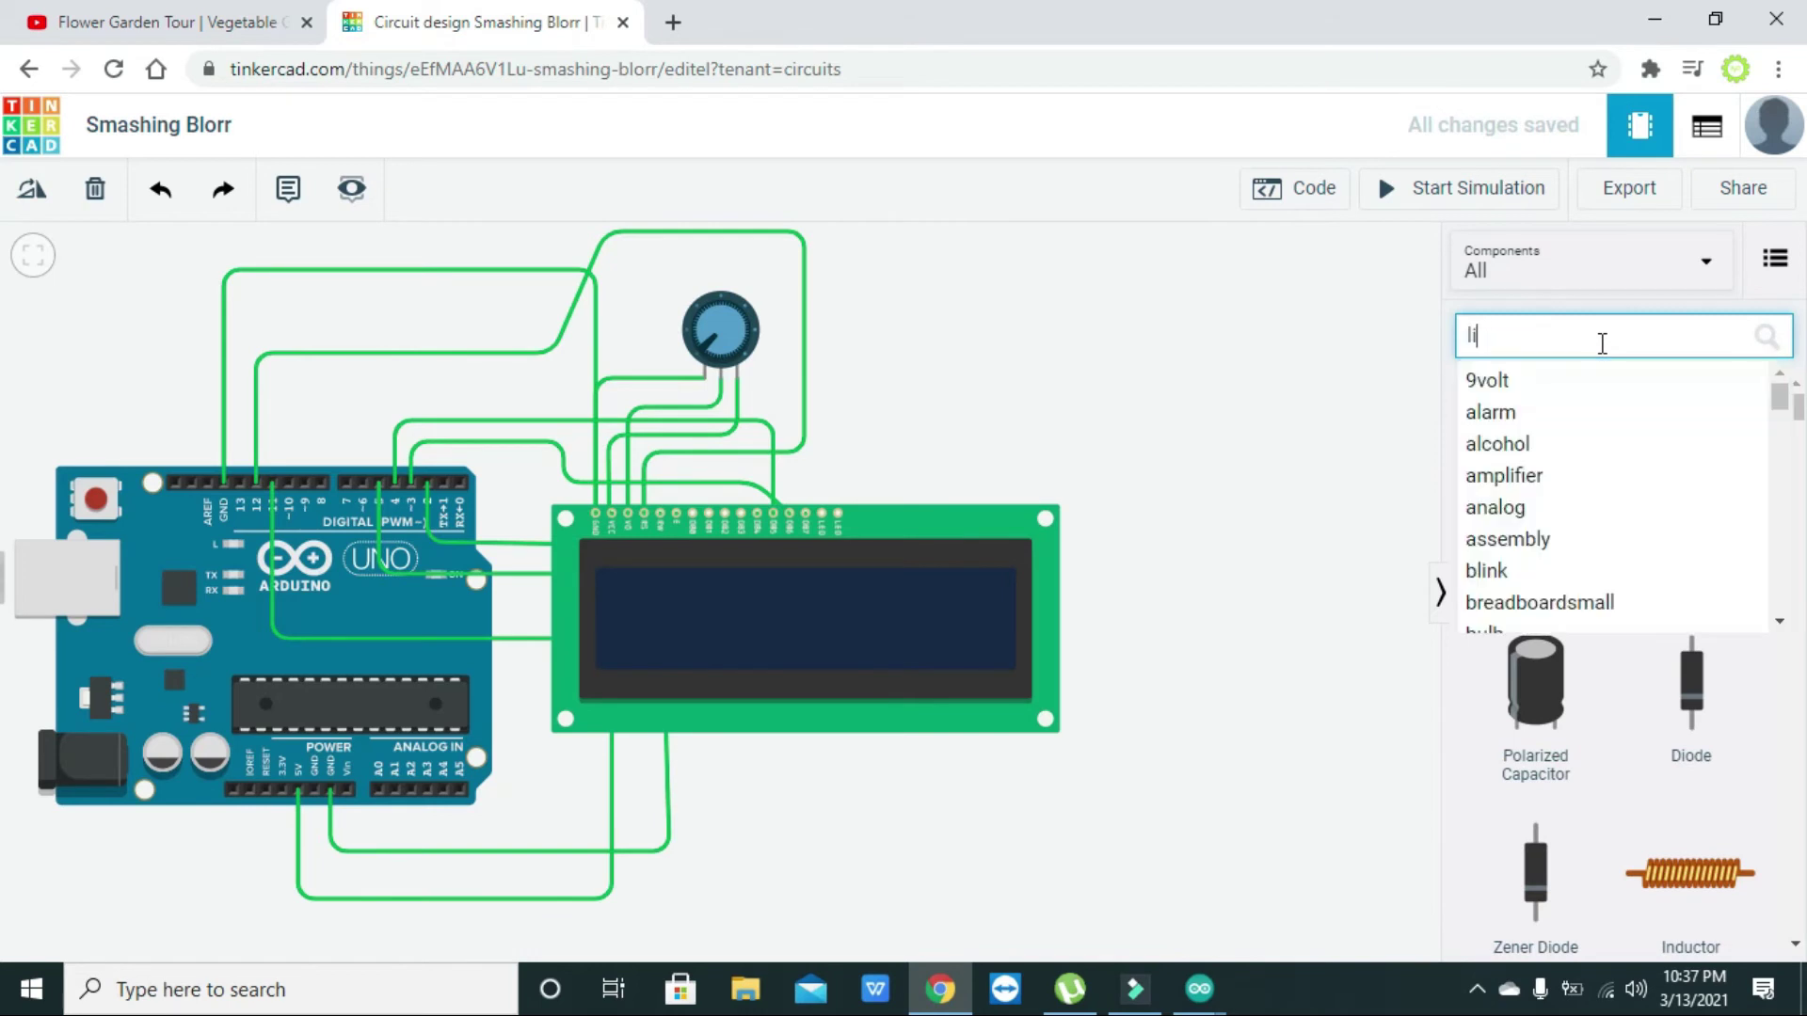
pyautogui.press('BackSpace')
pyautogui.press('BackSpace')
pyautogui.write('cell')
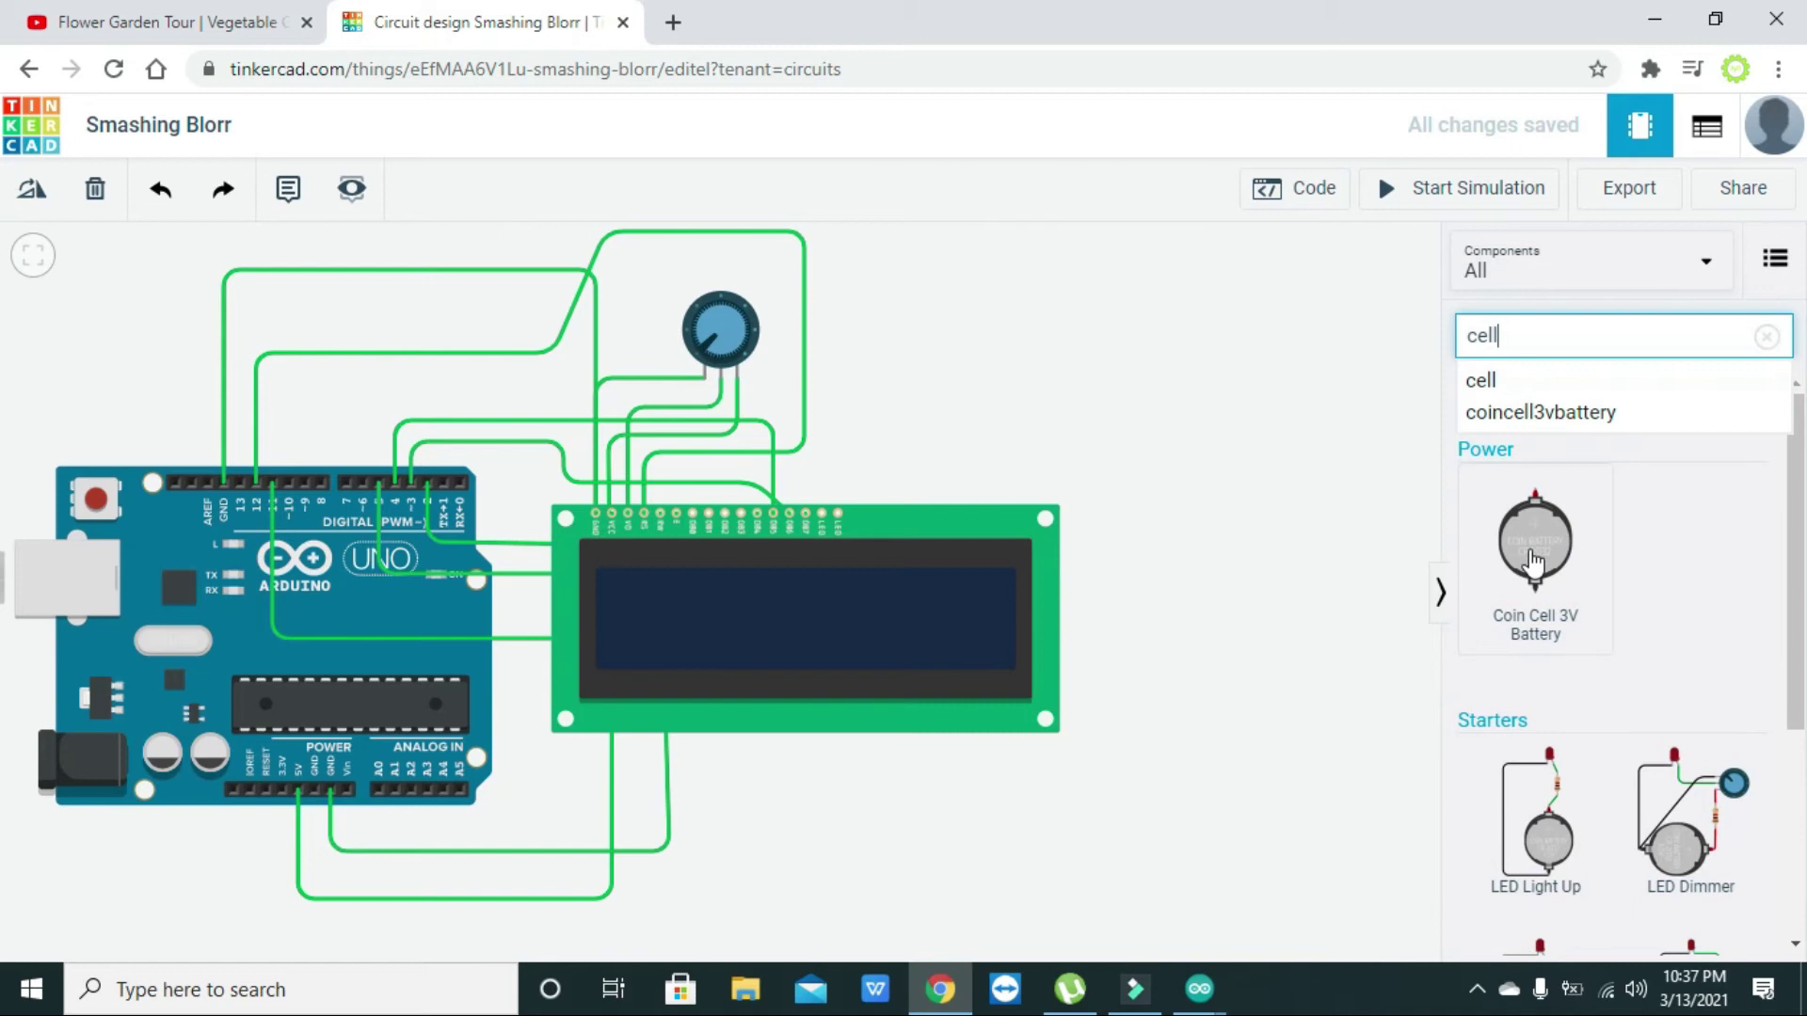
pyautogui.moveTo(1535, 550); pyautogui.dragTo(1189, 399)
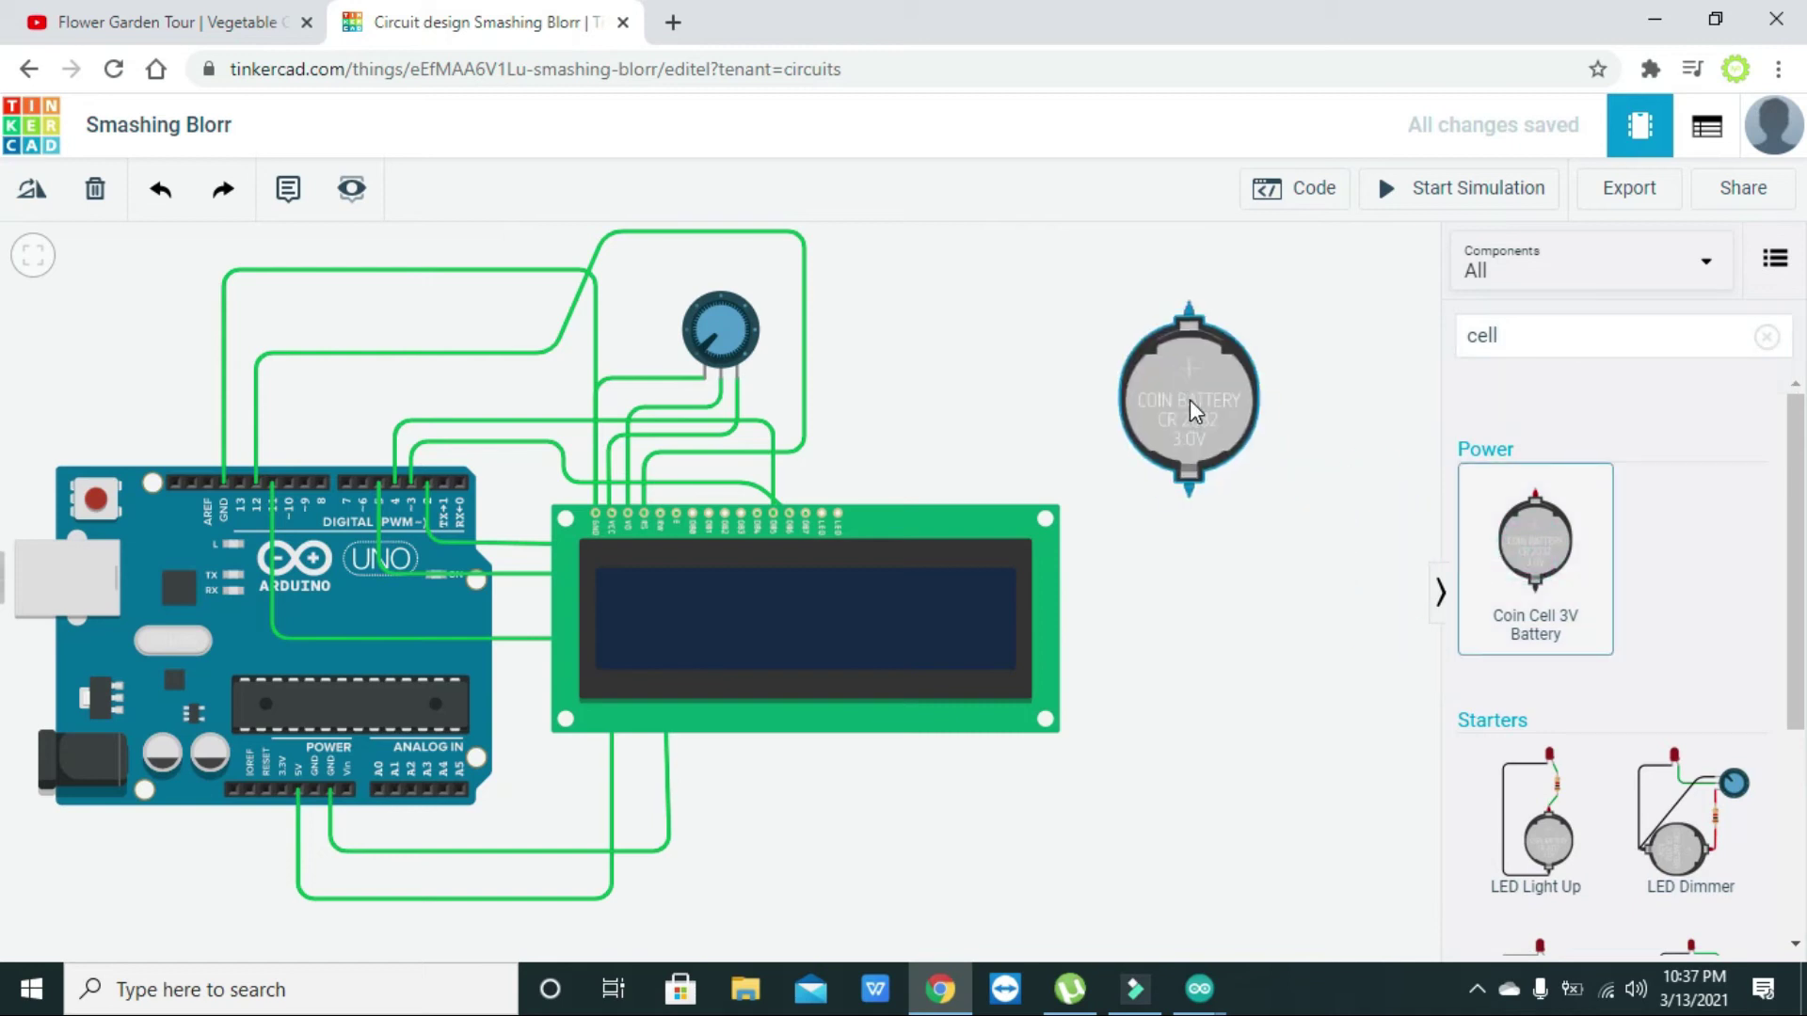
pyautogui.click(1049, 371)
# Step: Wire the battery's top terminal to the LCD LED Anode pin, routed over the top
pyautogui.click(1191, 303)
pyautogui.click(842, 516)
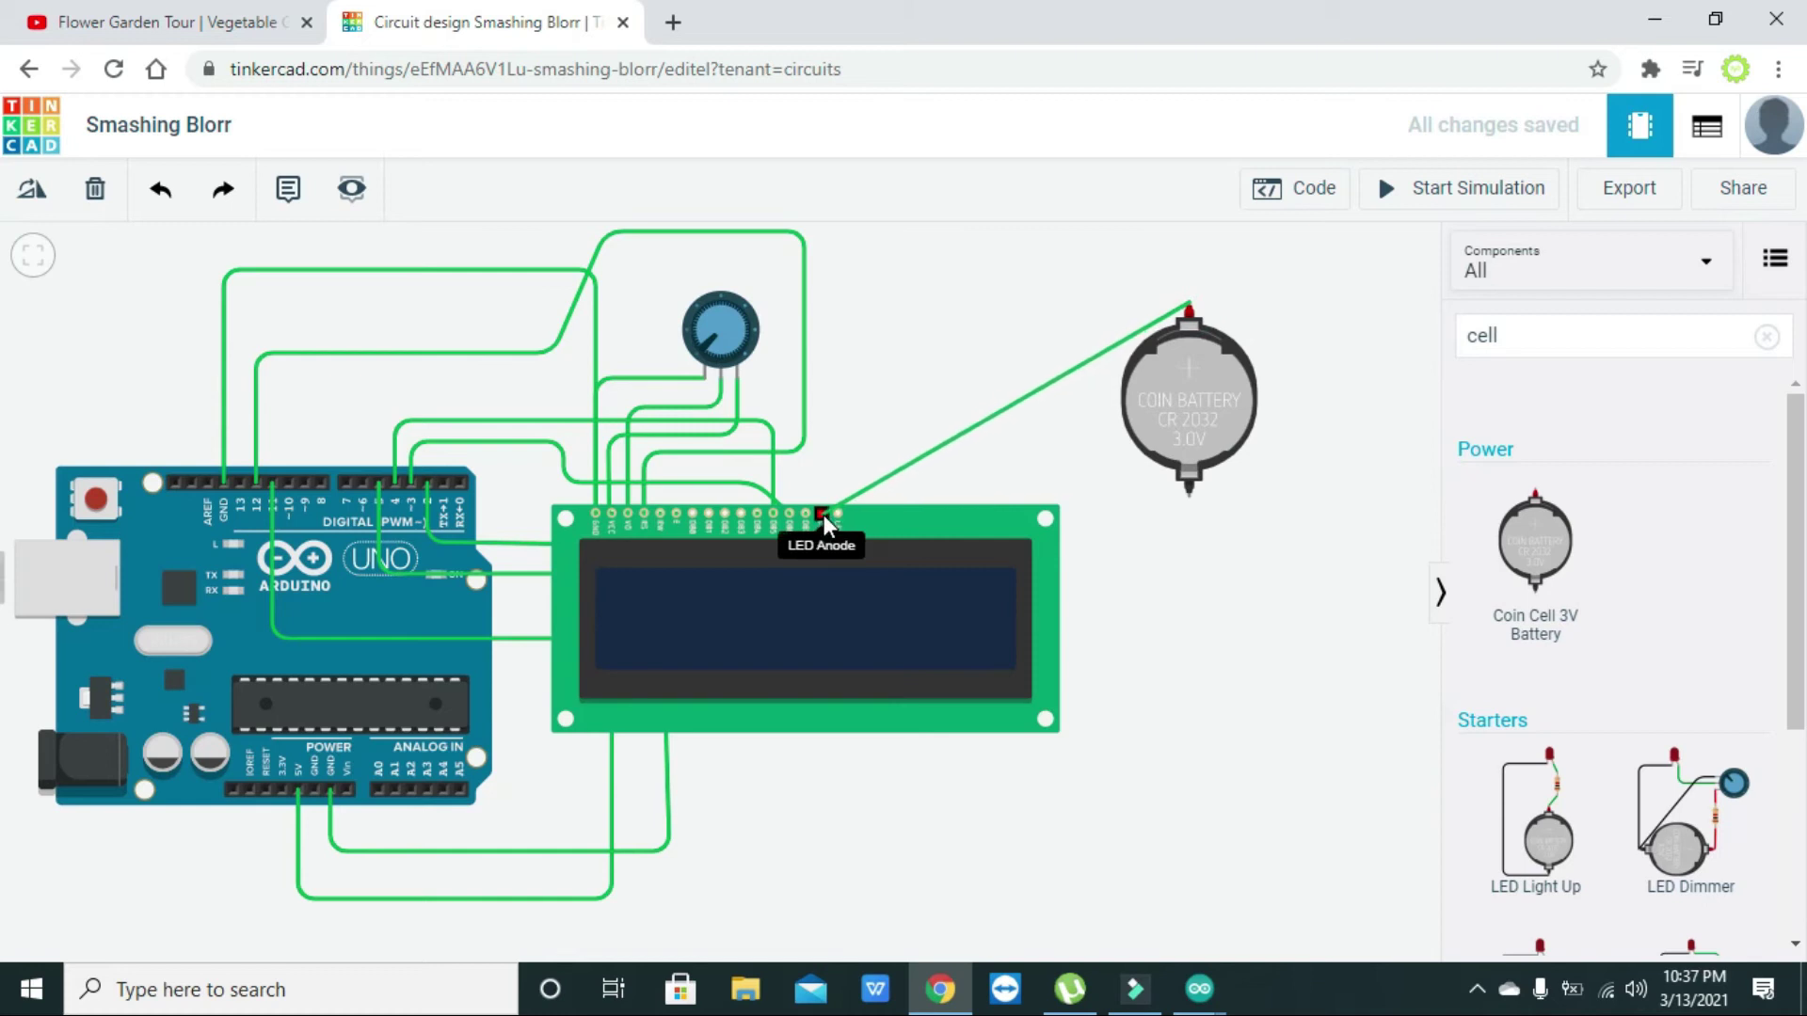
pyautogui.click(823, 512)
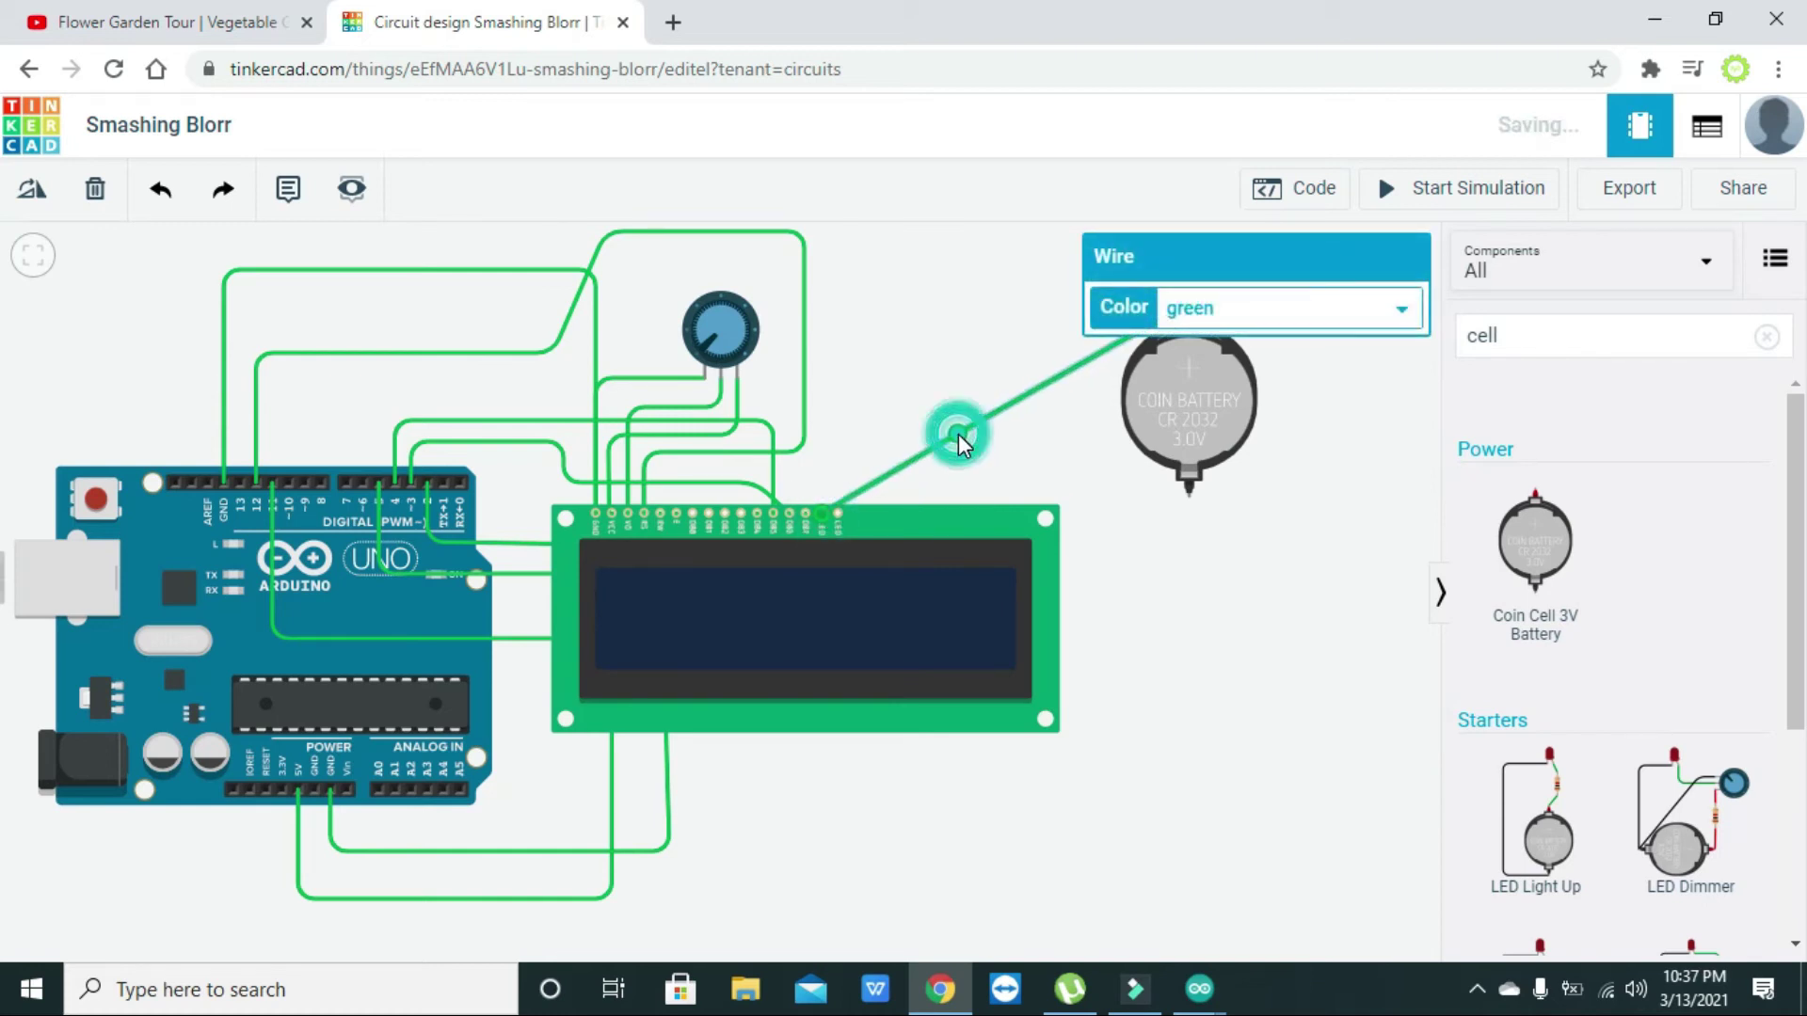
pyautogui.moveTo(958, 434); pyautogui.dragTo(822, 267)
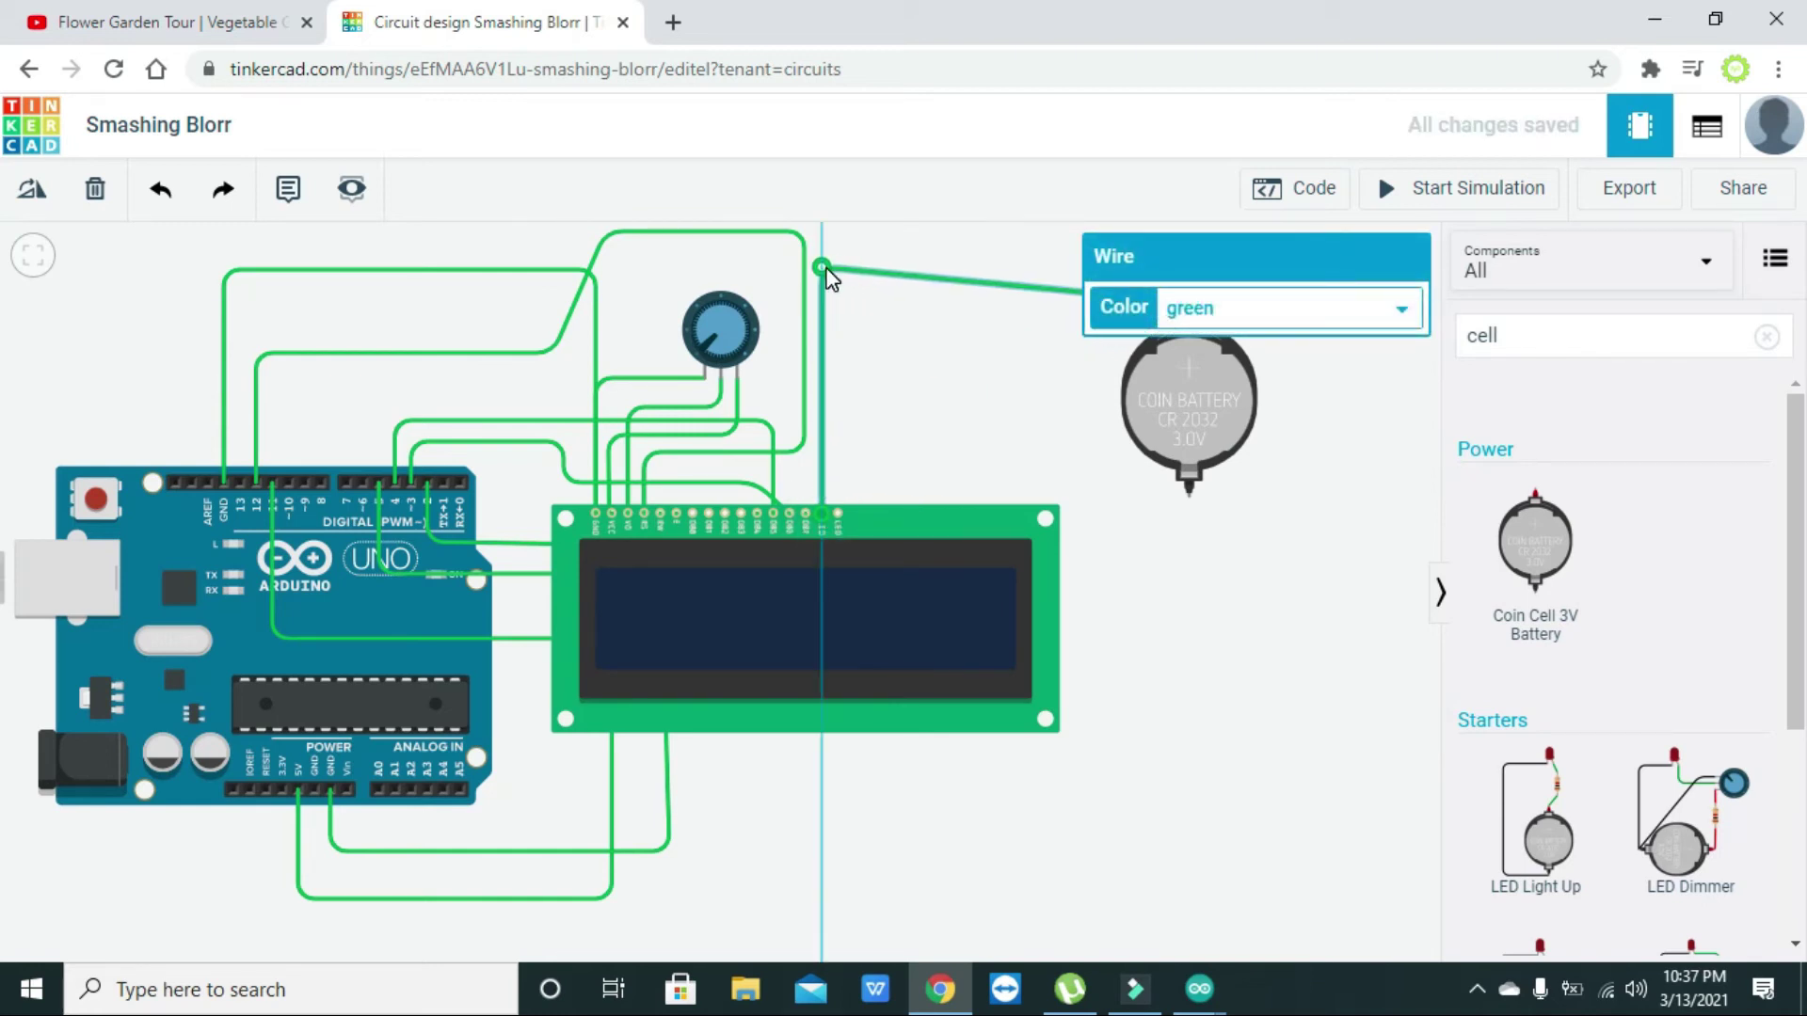
pyautogui.click(1037, 289)
pyautogui.moveTo(1036, 288); pyautogui.dragTo(1075, 268)
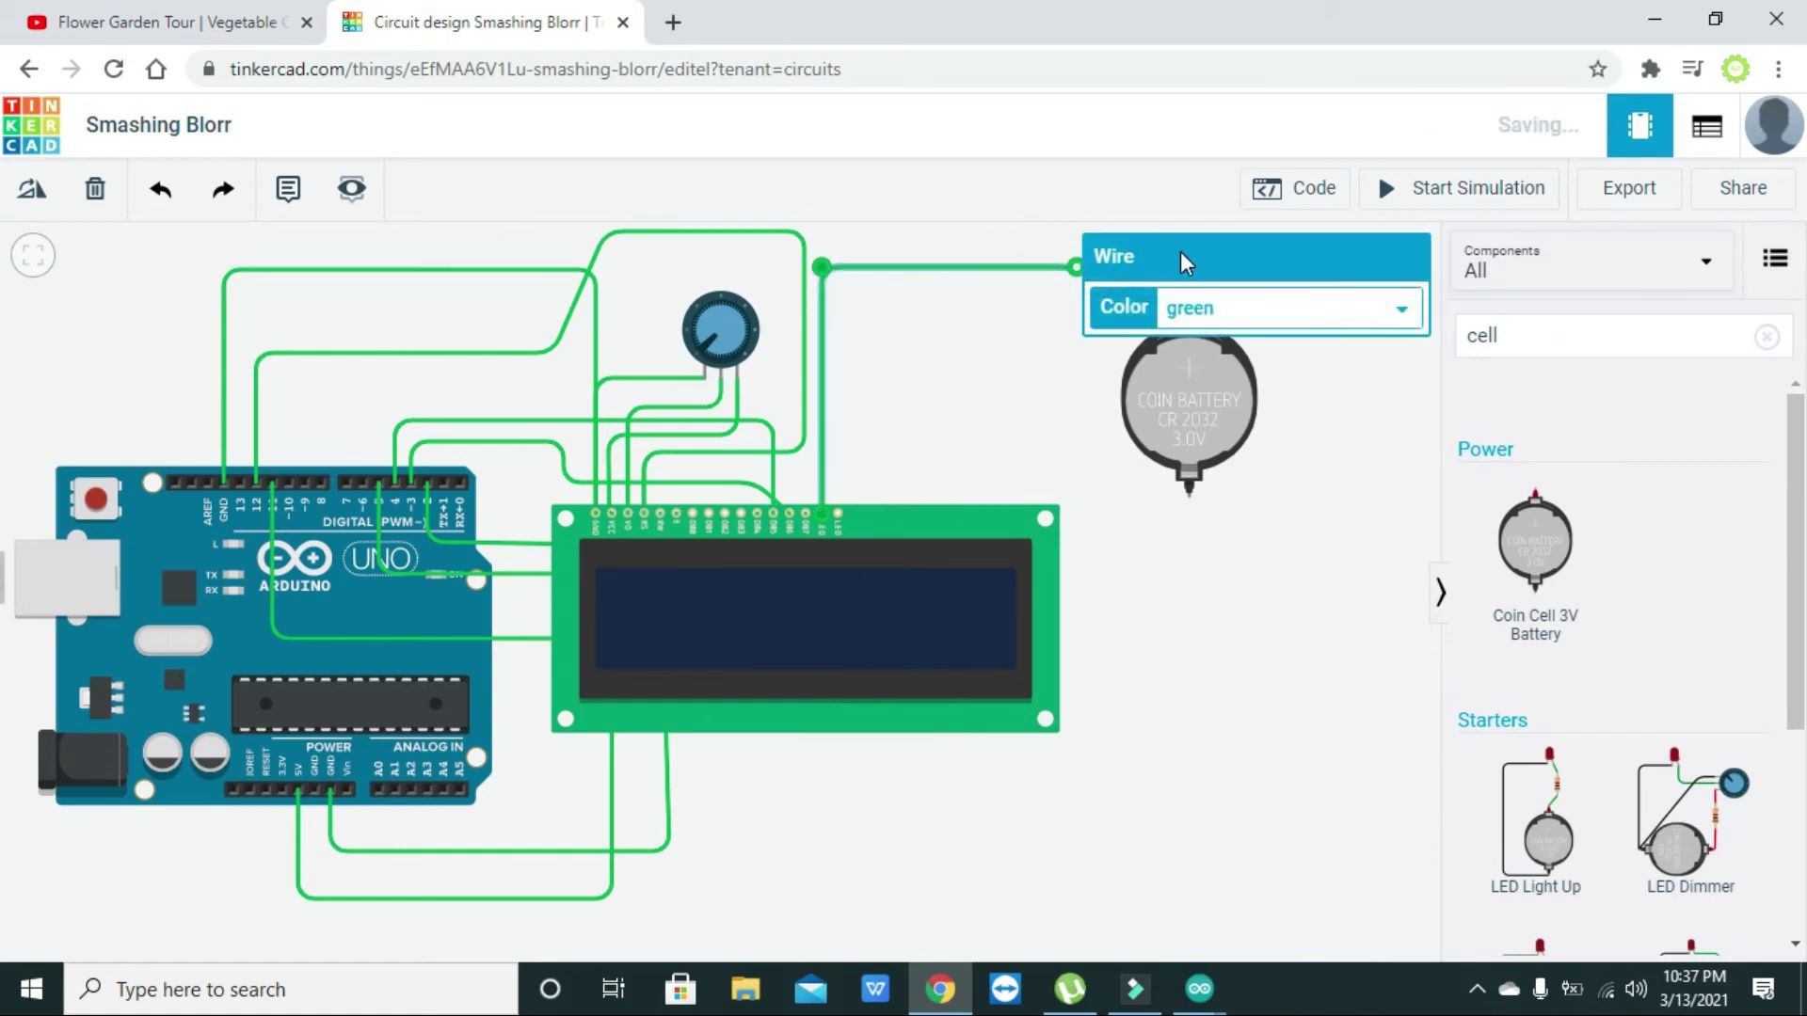
pyautogui.click(1318, 414)
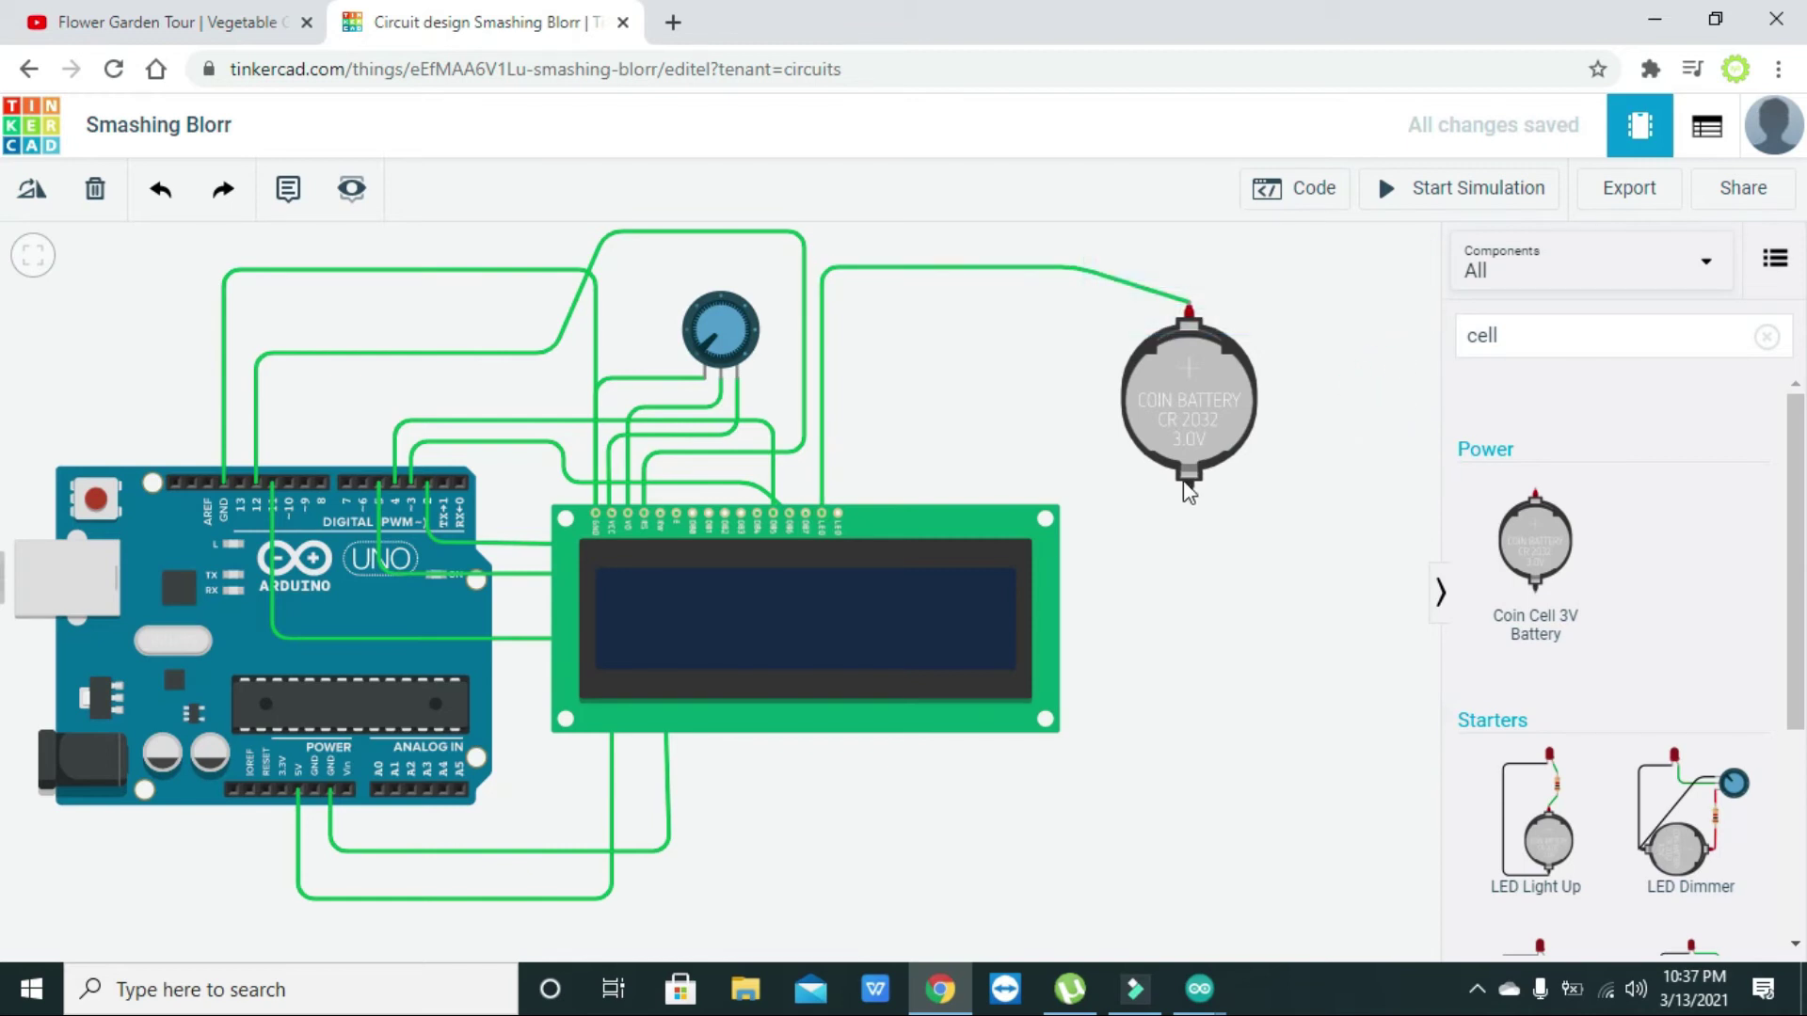
# Step: Wire the battery's negative terminal to the LCD LED Cathode pin with a right-angle bend
pyautogui.click(1189, 499)
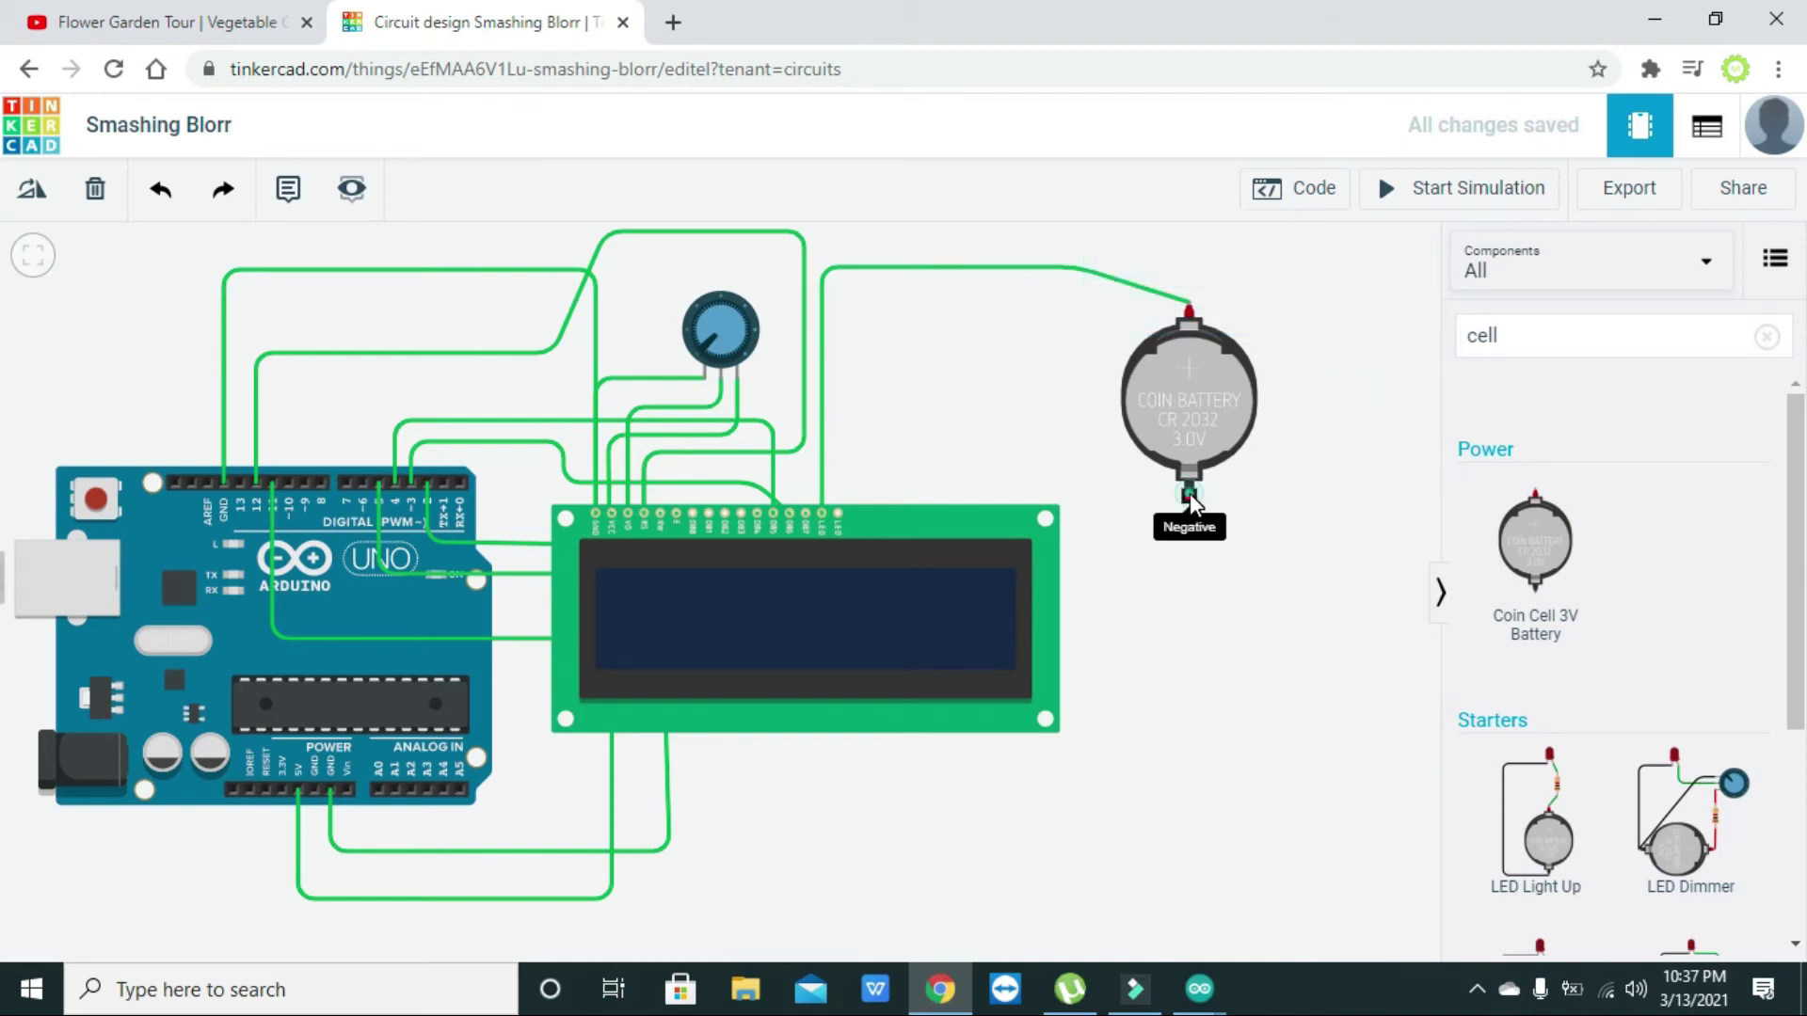
pyautogui.click(837, 516)
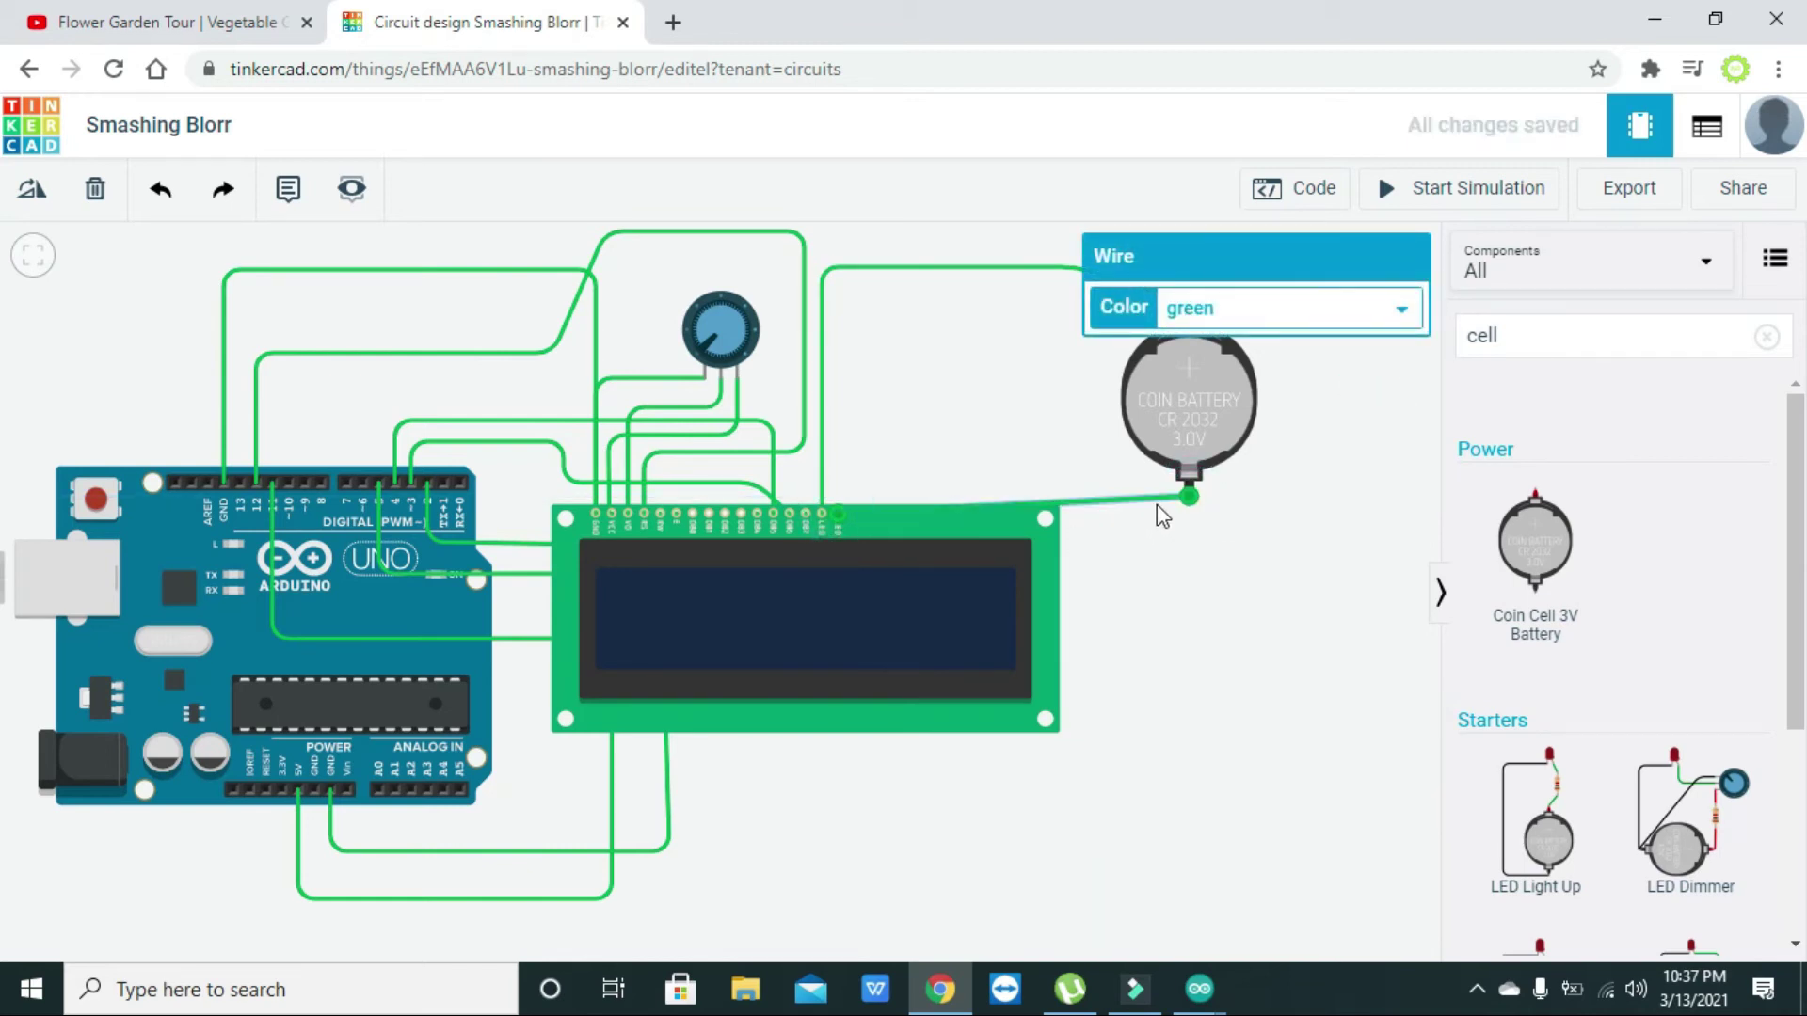
pyautogui.moveTo(1154, 495); pyautogui.dragTo(1189, 513)
pyautogui.click(1299, 577)
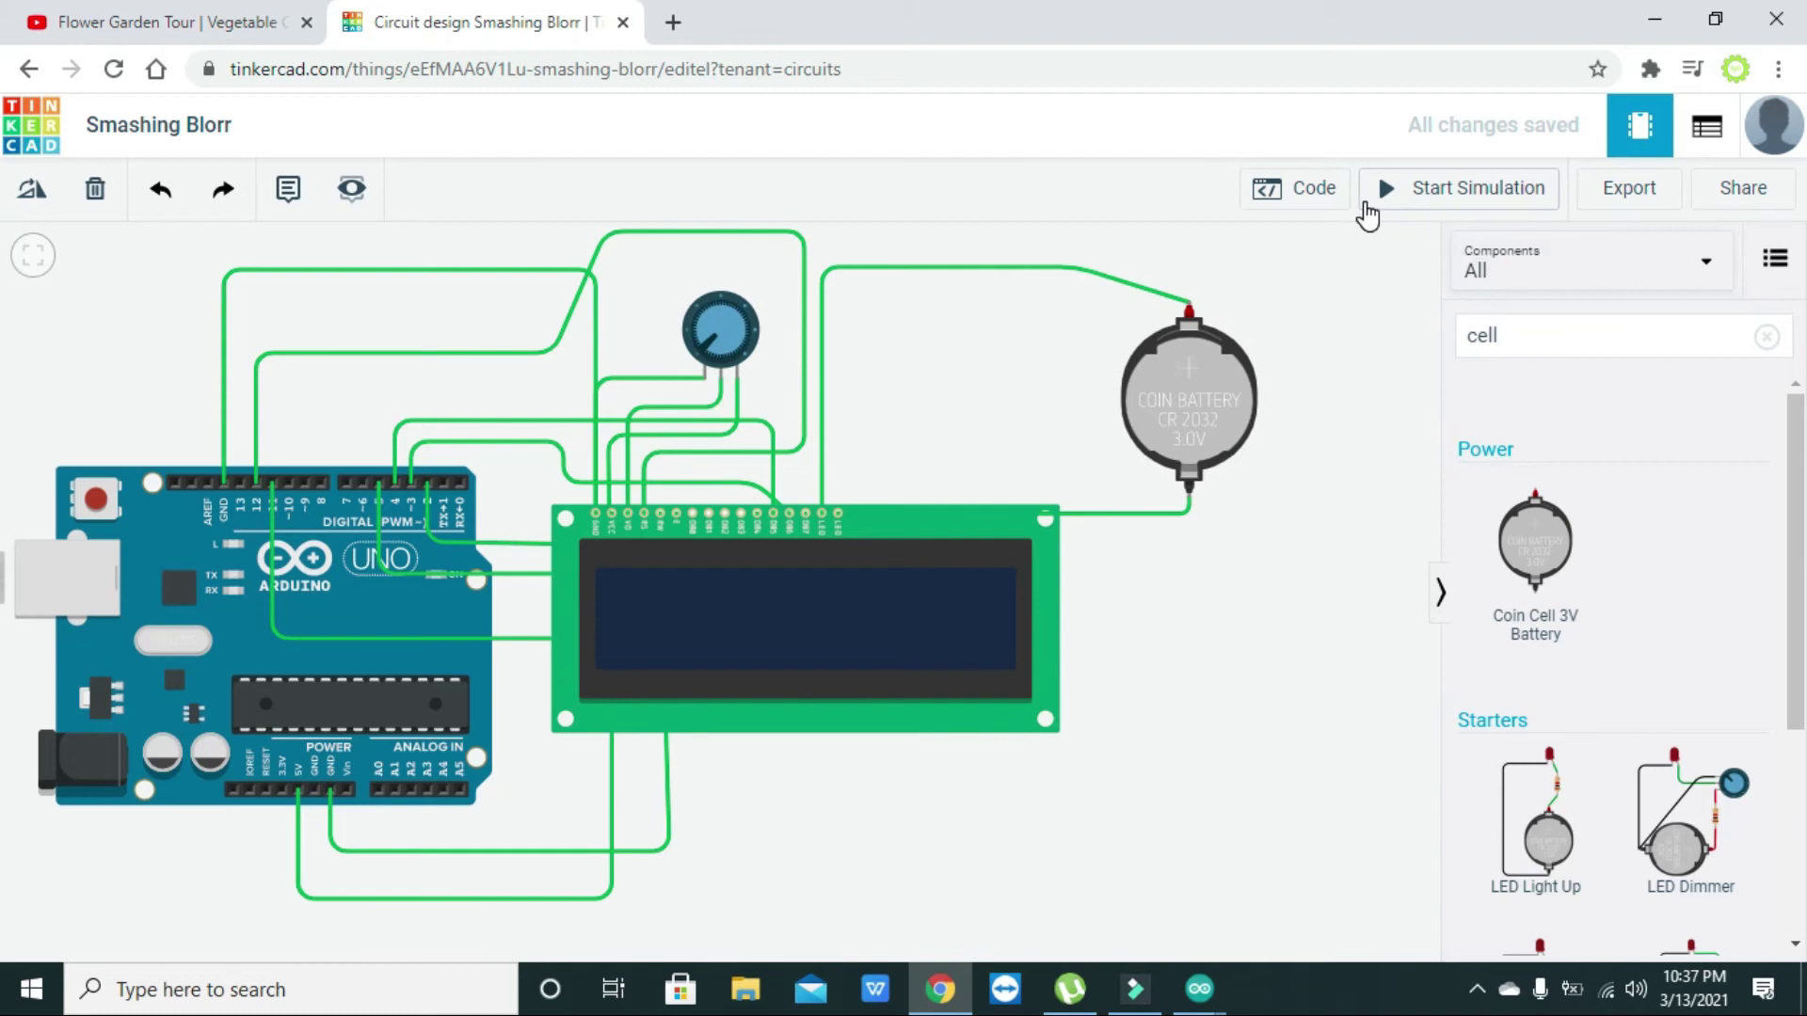
# Step: Switch the Arduino code editor from Blocks to Text mode
pyautogui.click(1308, 188)
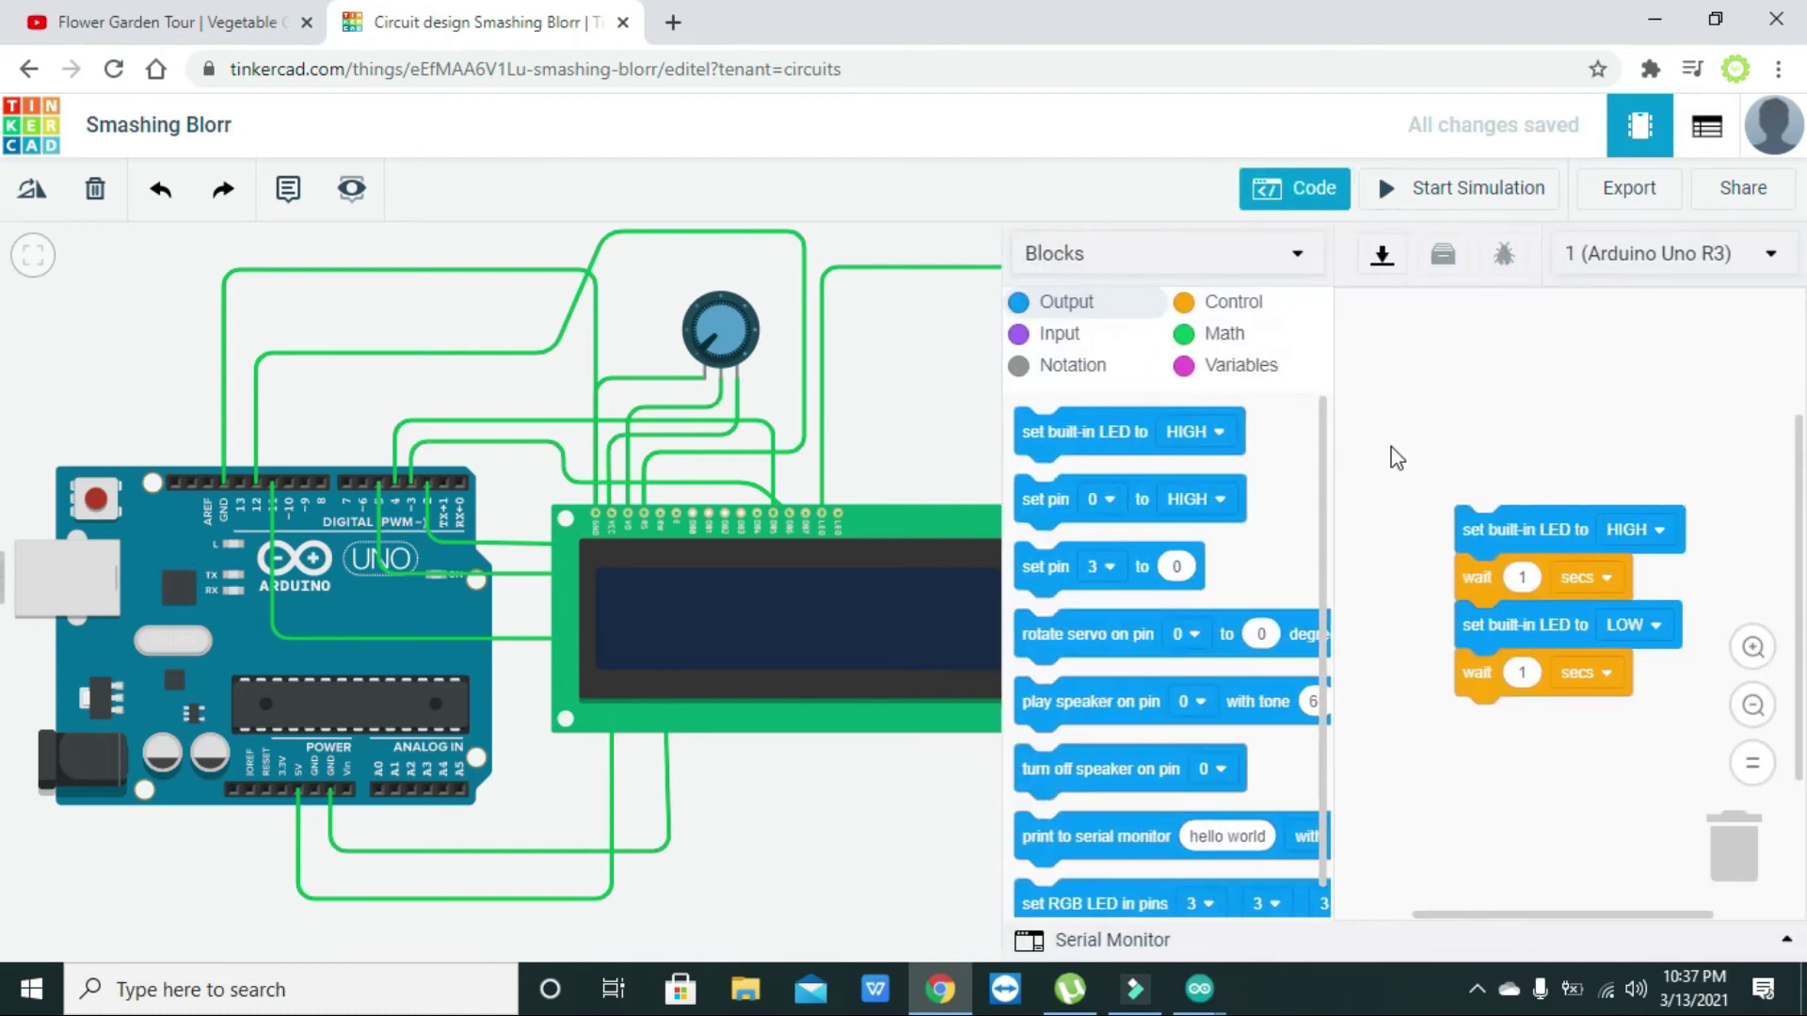
pyautogui.click(1197, 254)
pyautogui.click(1180, 376)
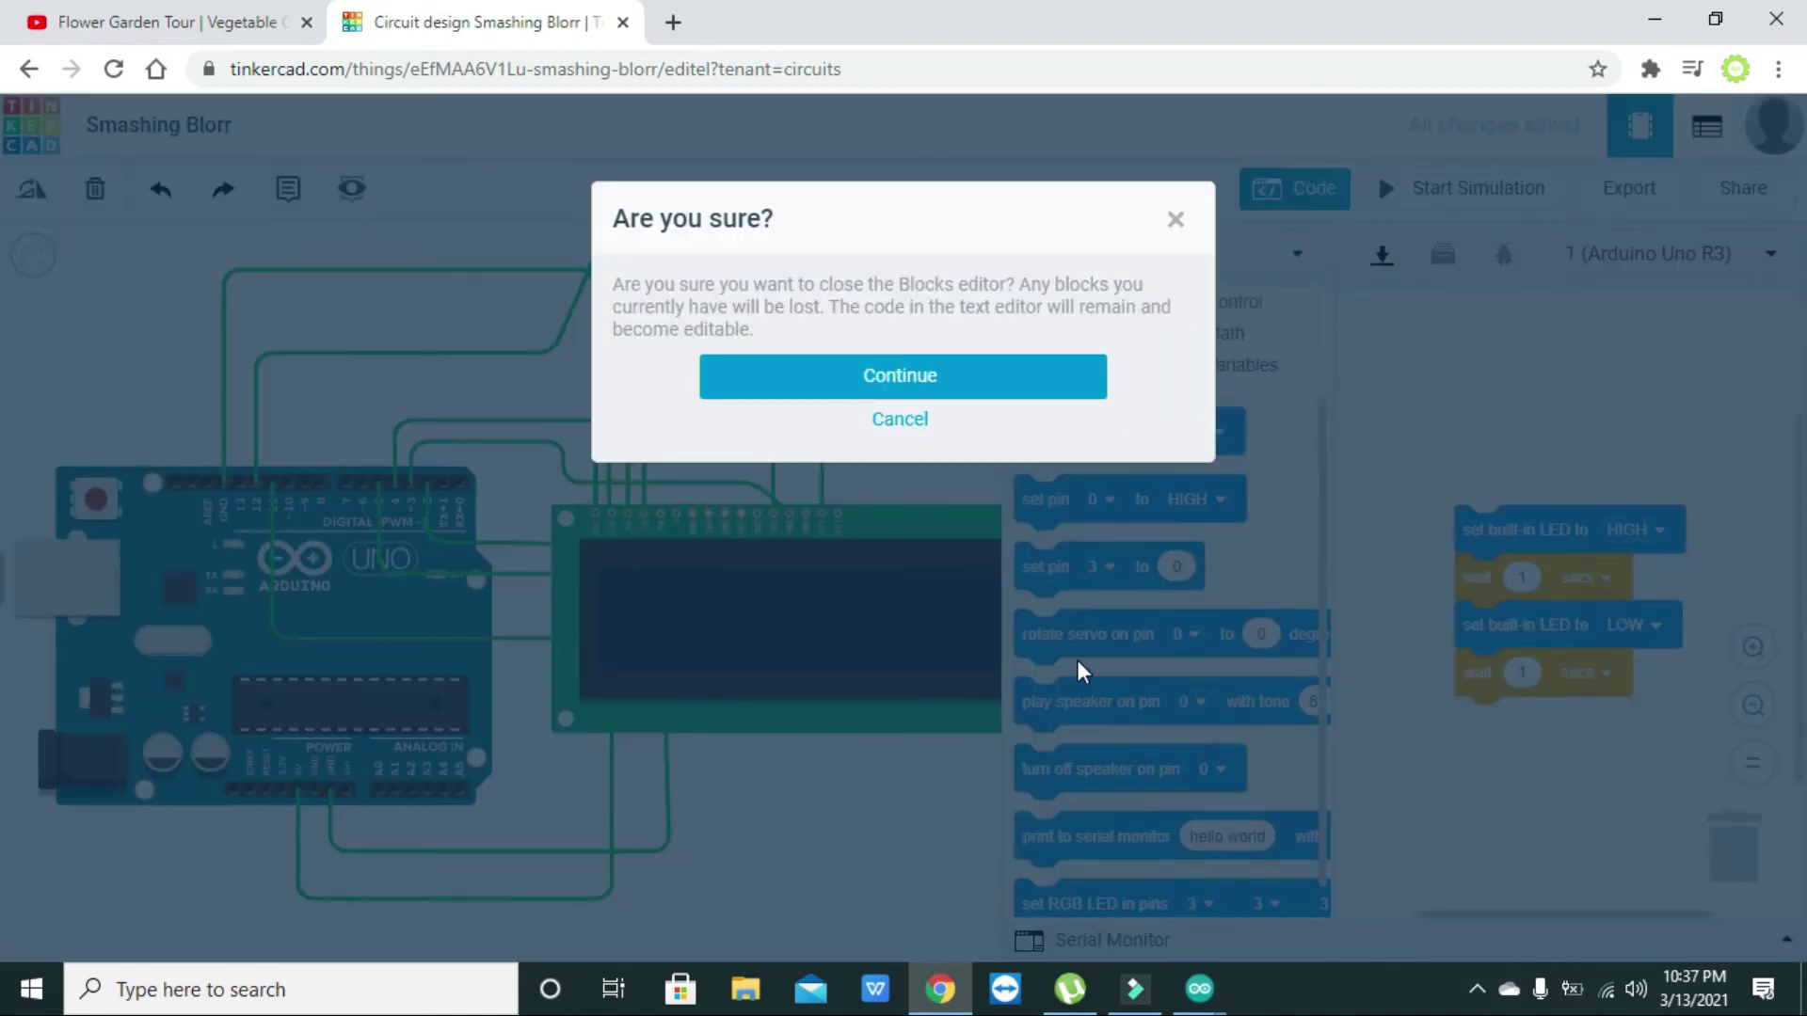
pyautogui.click(919, 388)
# Step: Copy the HelloWorld sketch from #include <LiquidCrystal.h> through the end of loop()
pyautogui.moveTo(1193, 999)
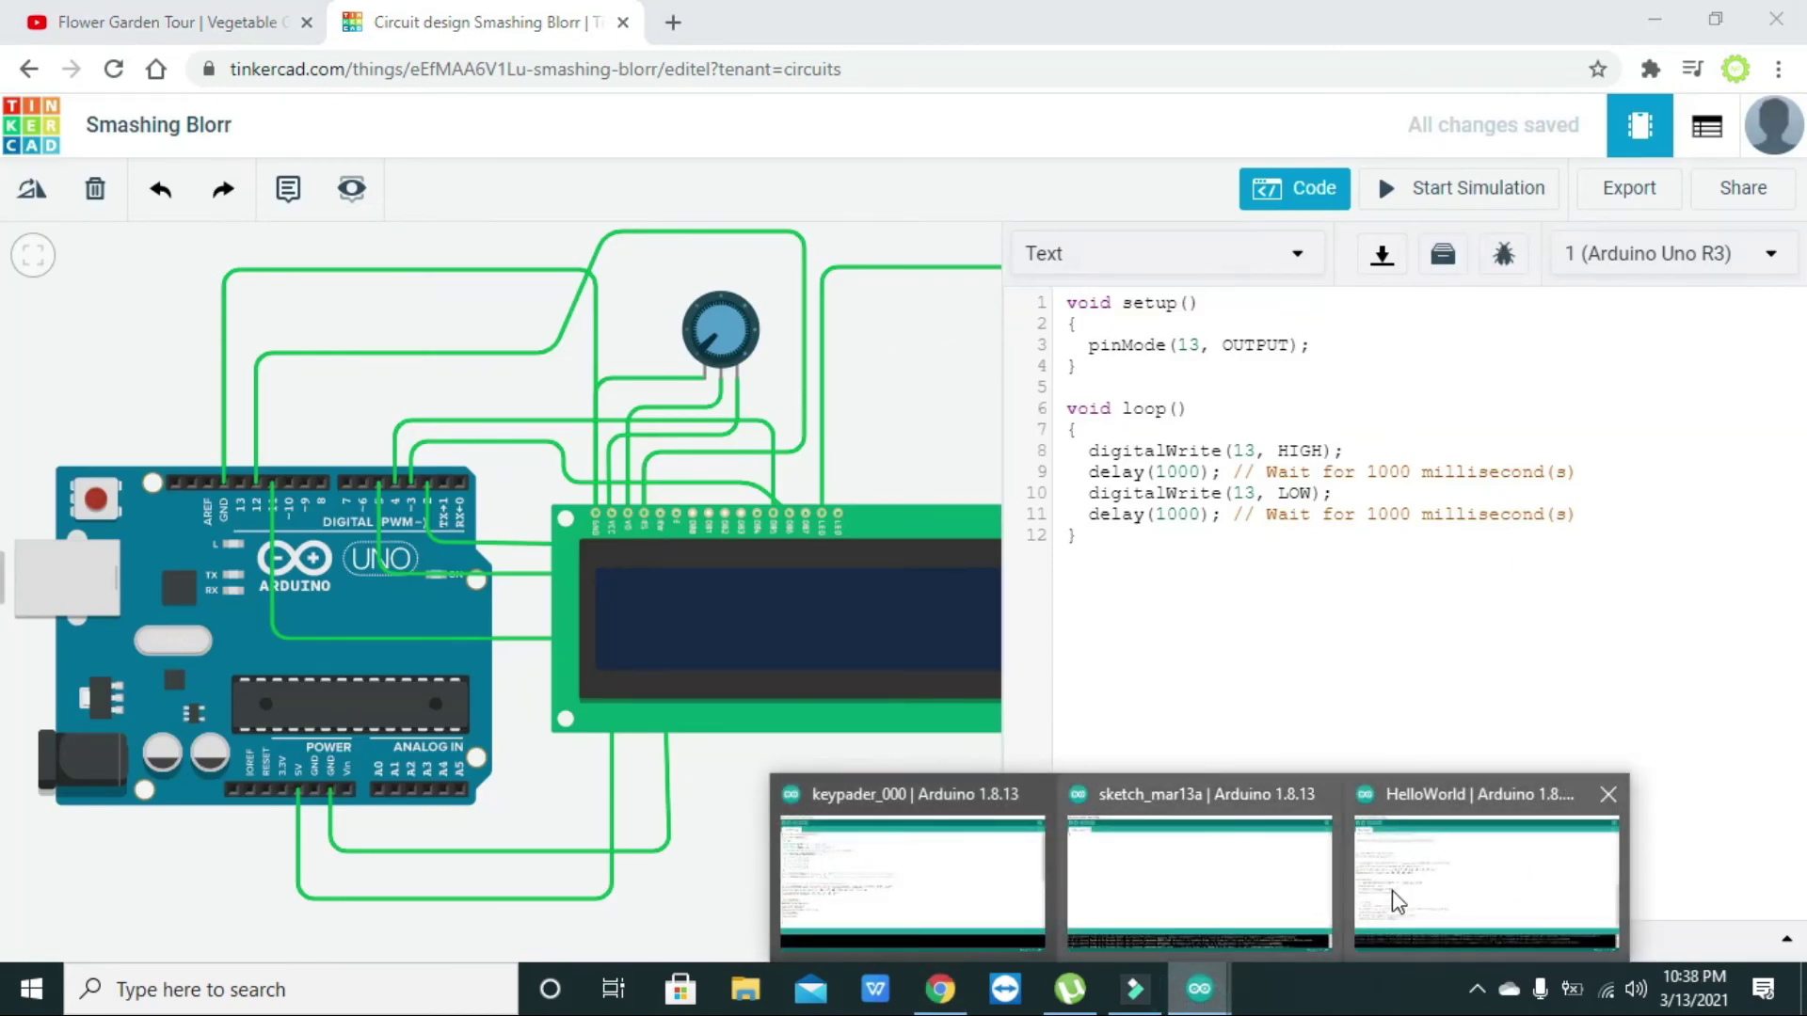
pyautogui.click(1478, 909)
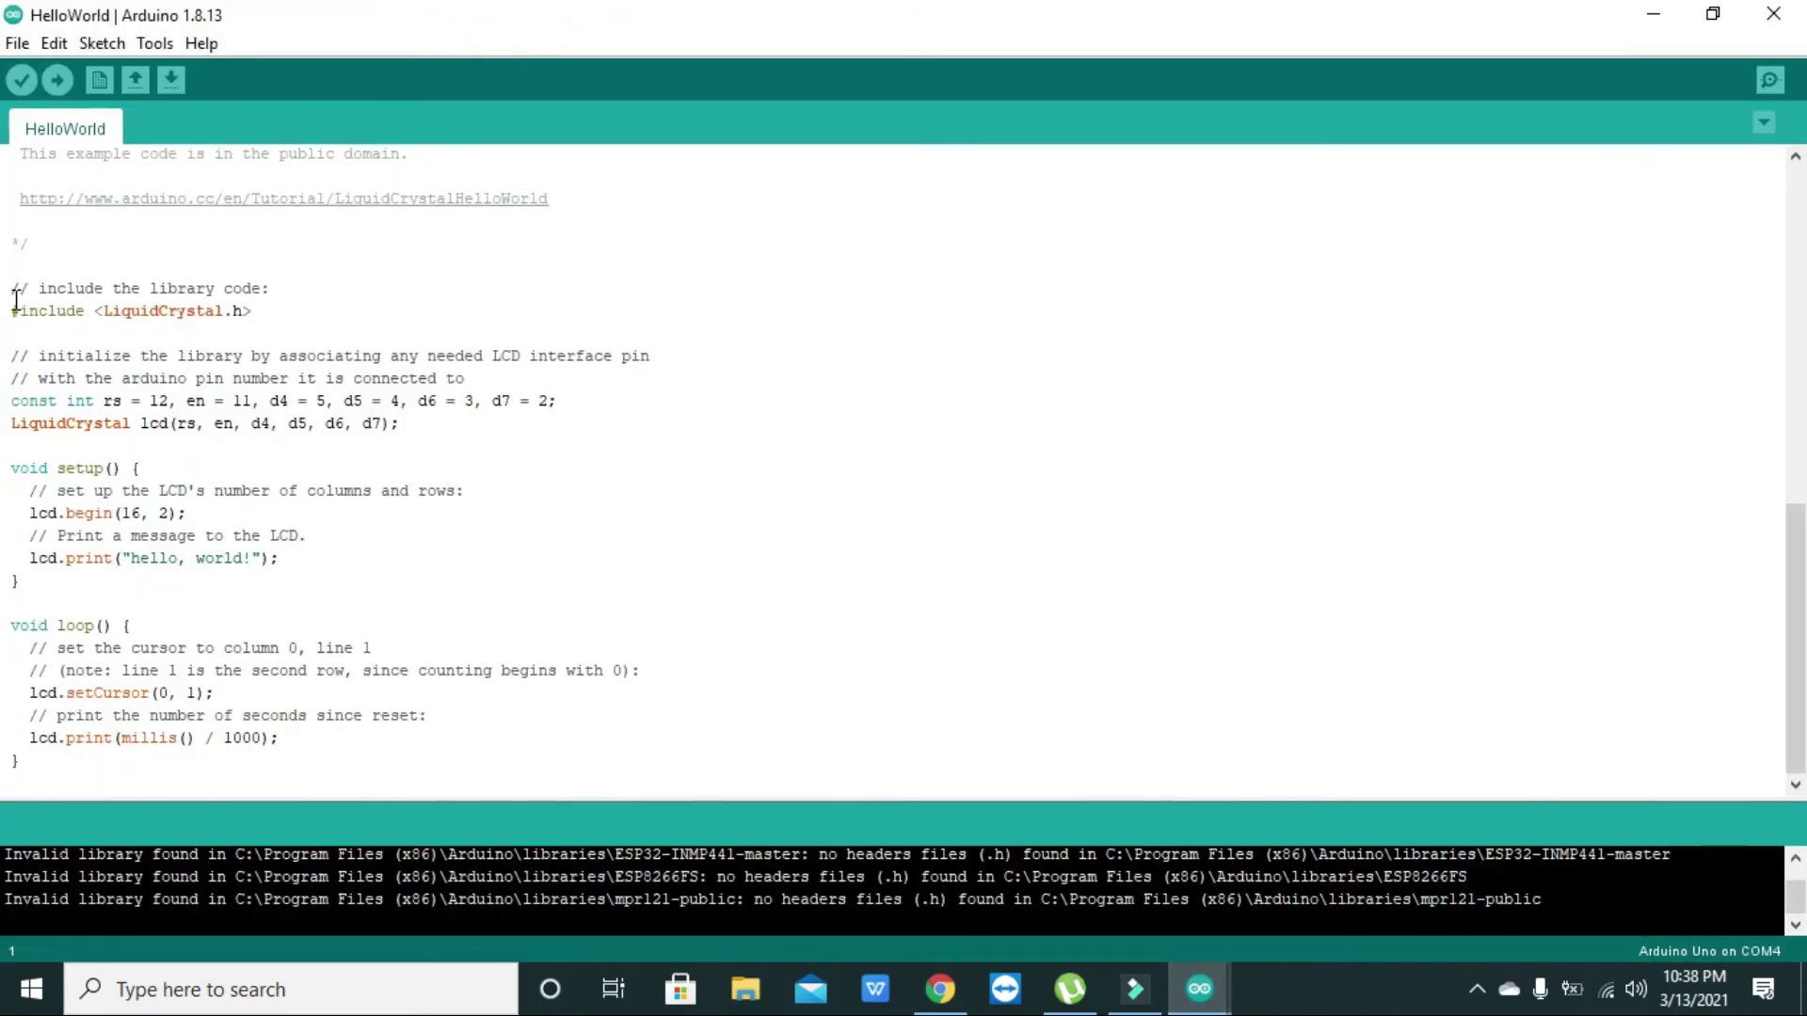
pyautogui.moveTo(11, 310)
pyautogui.mouseDown()
pyautogui.moveTo(153, 401)
pyautogui.moveTo(415, 945)
pyautogui.mouseUp()
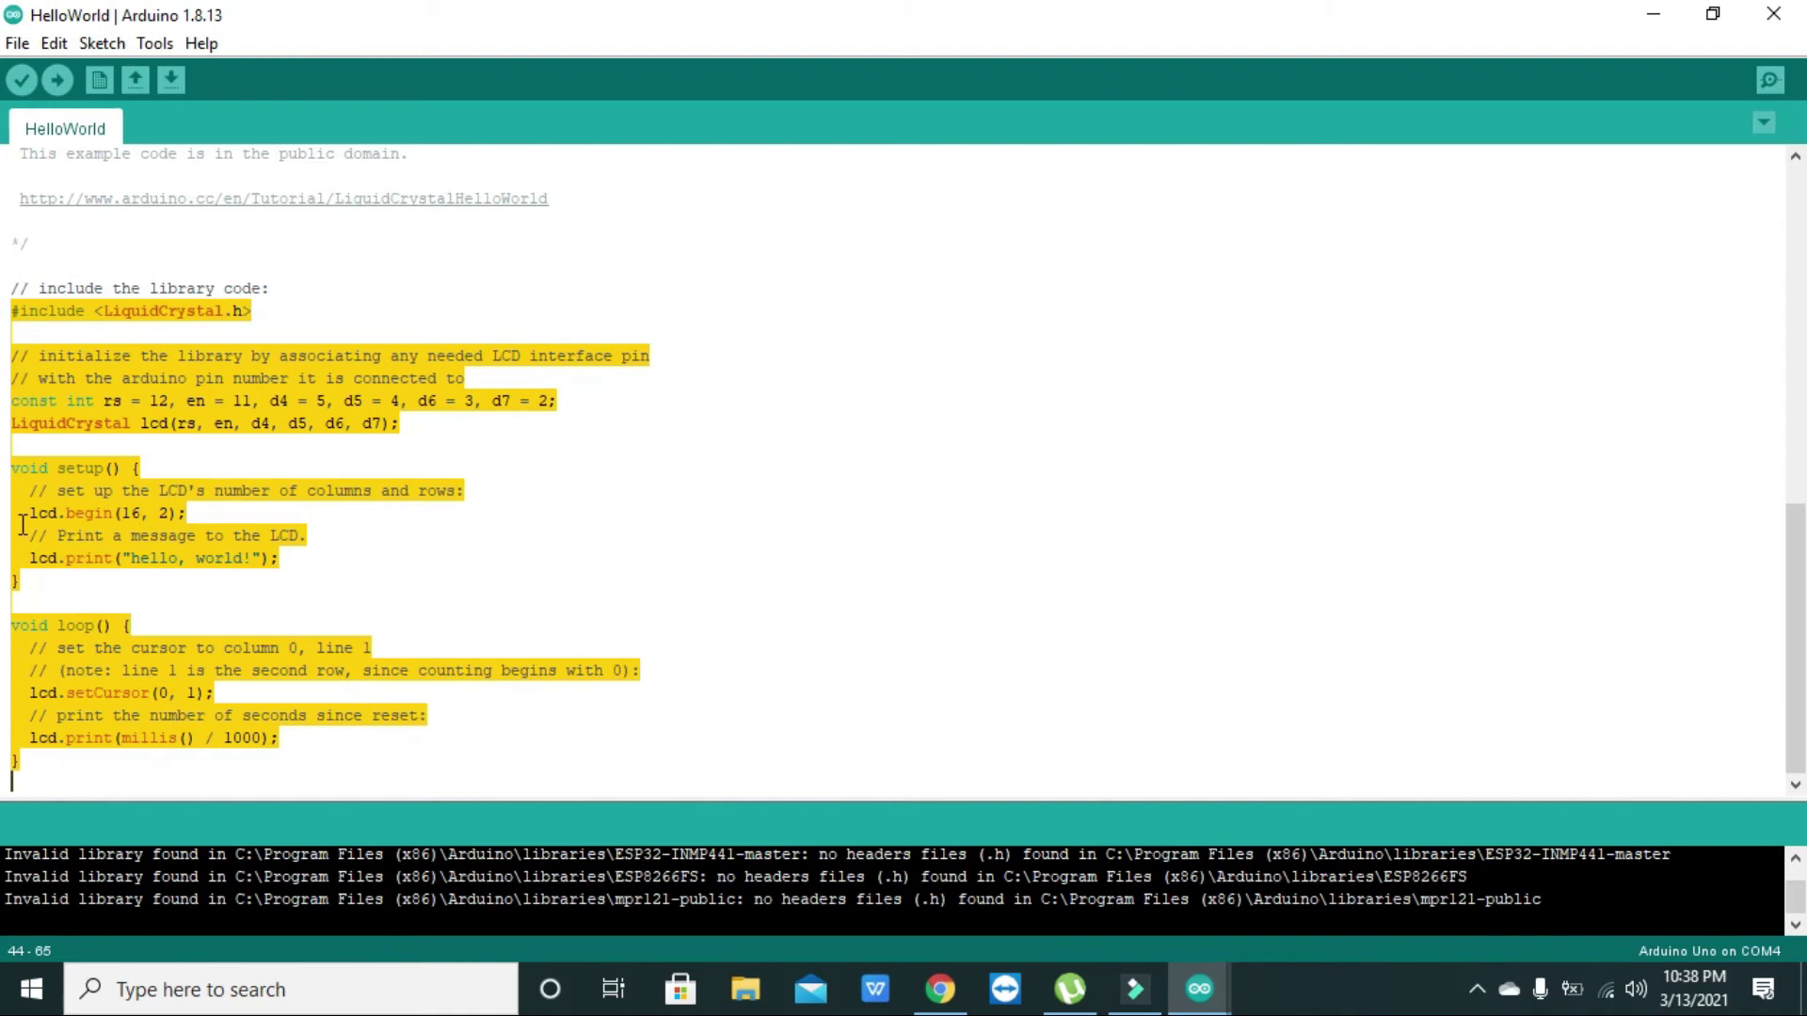
pyautogui.rightClick(18, 488)
pyautogui.click(94, 607)
pyautogui.click(517, 626)
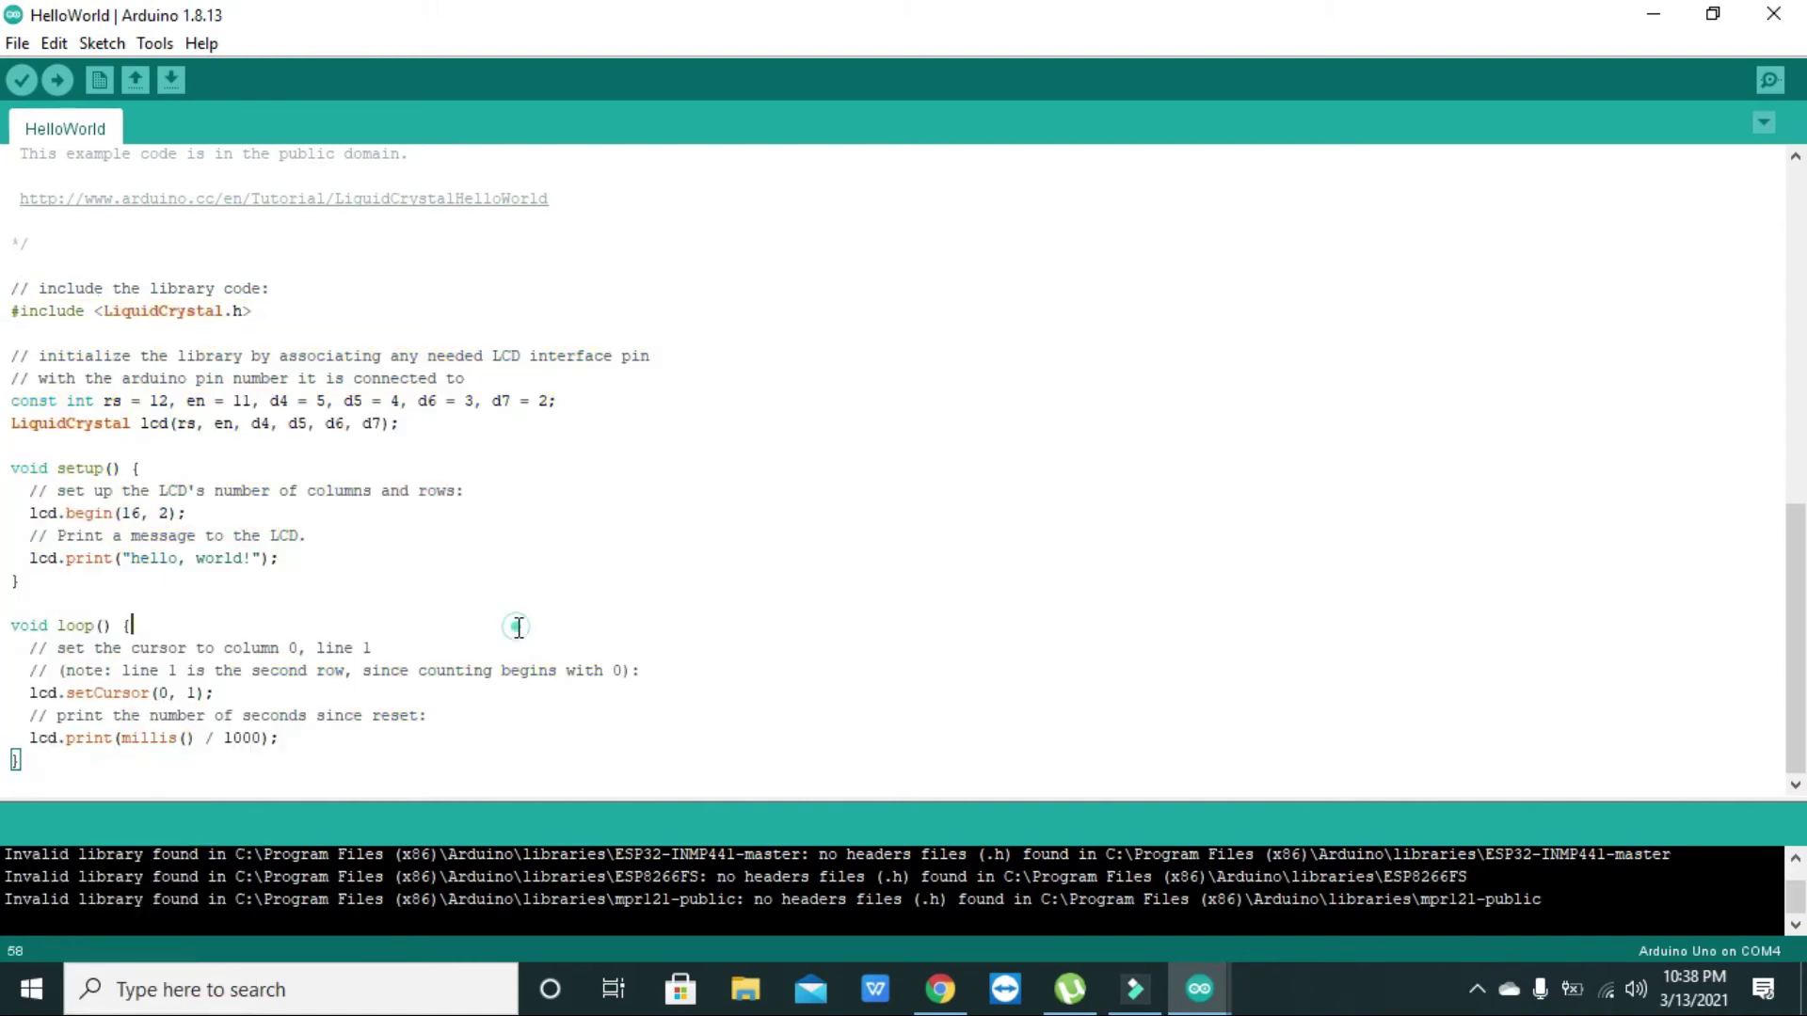
# Step: Delete the default blink code in Tinkercad's Text editor and paste the copied HelloWorld sketch
pyautogui.moveTo(1165, 1009)
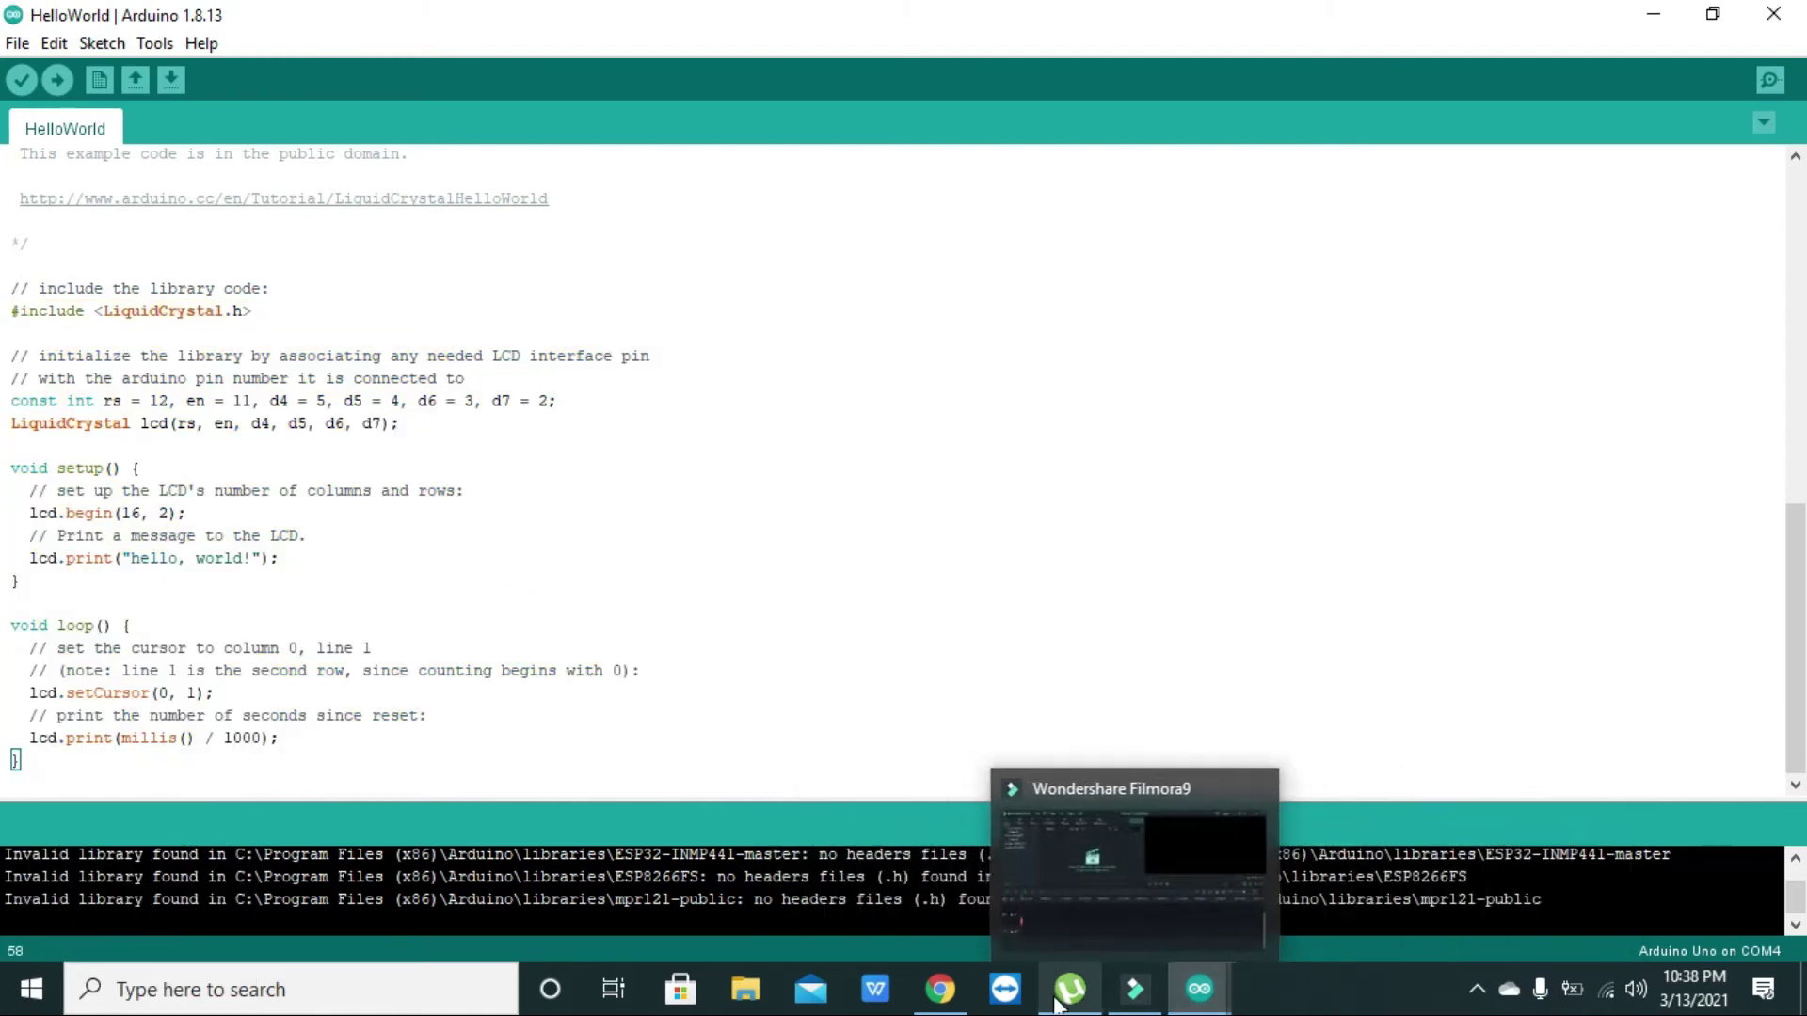
pyautogui.click(940, 988)
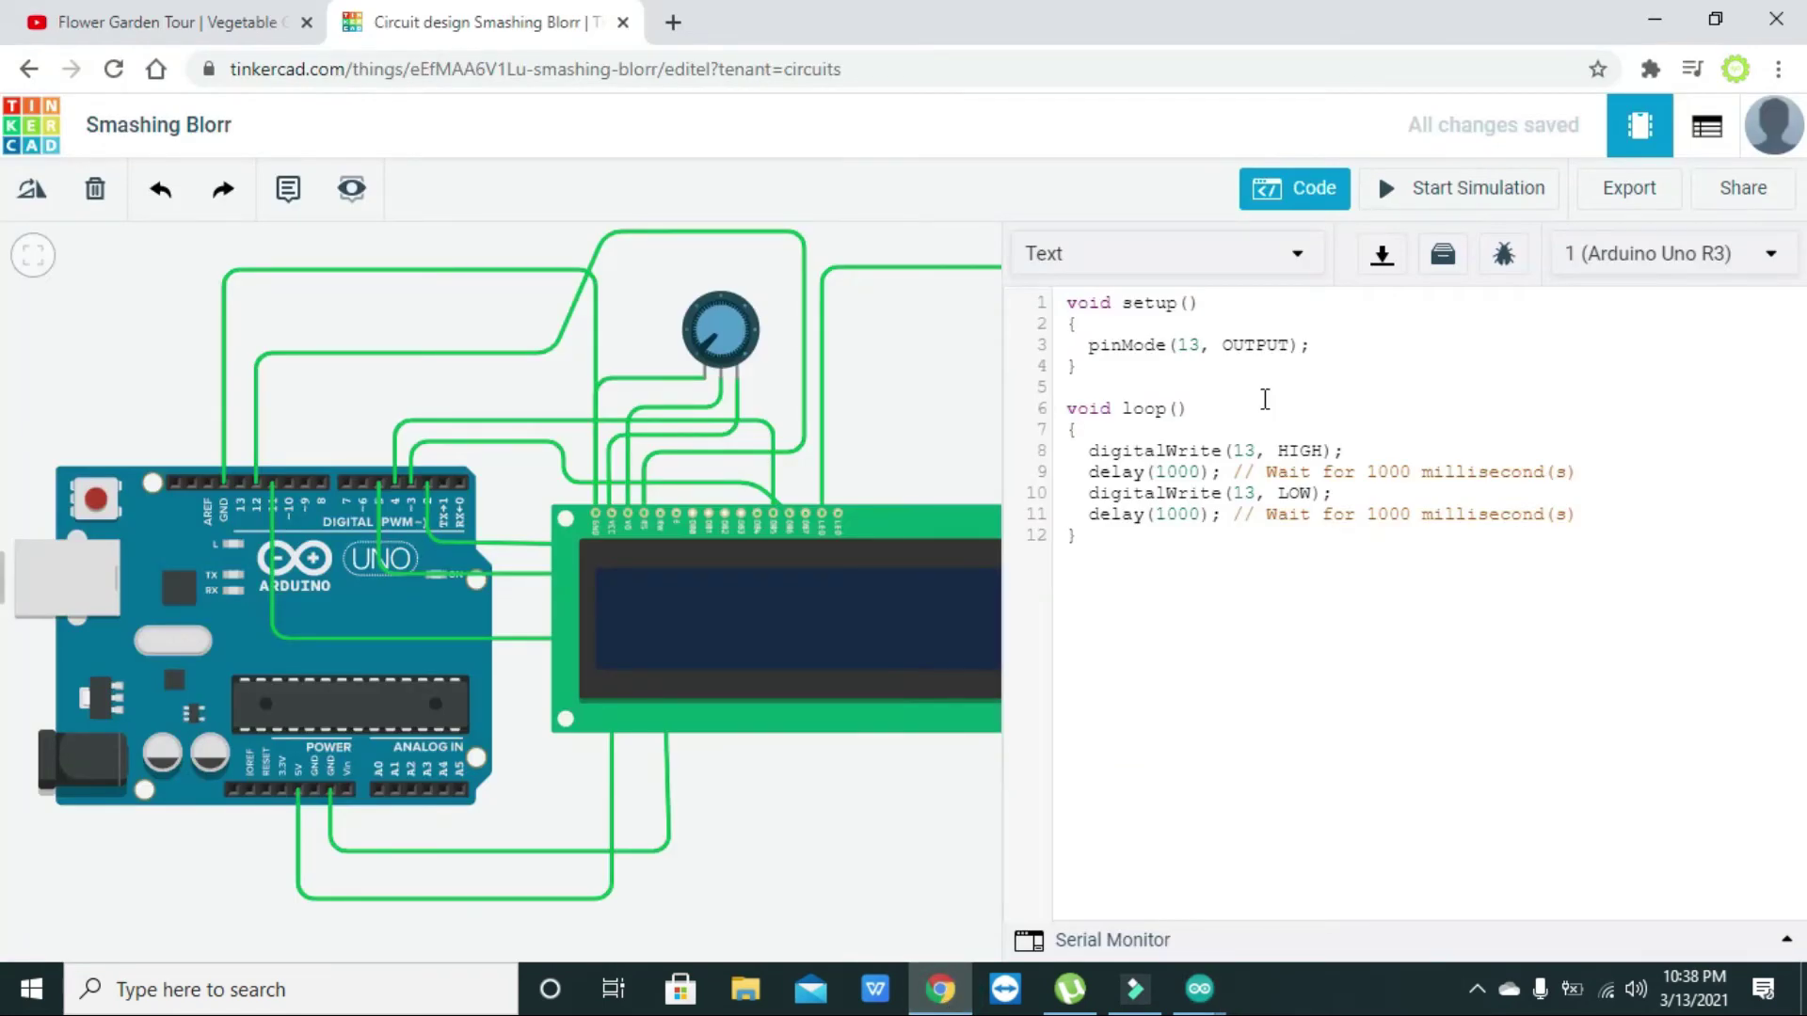
pyautogui.moveTo(1088, 574); pyautogui.dragTo(1054, 266)
pyautogui.press('Delete')
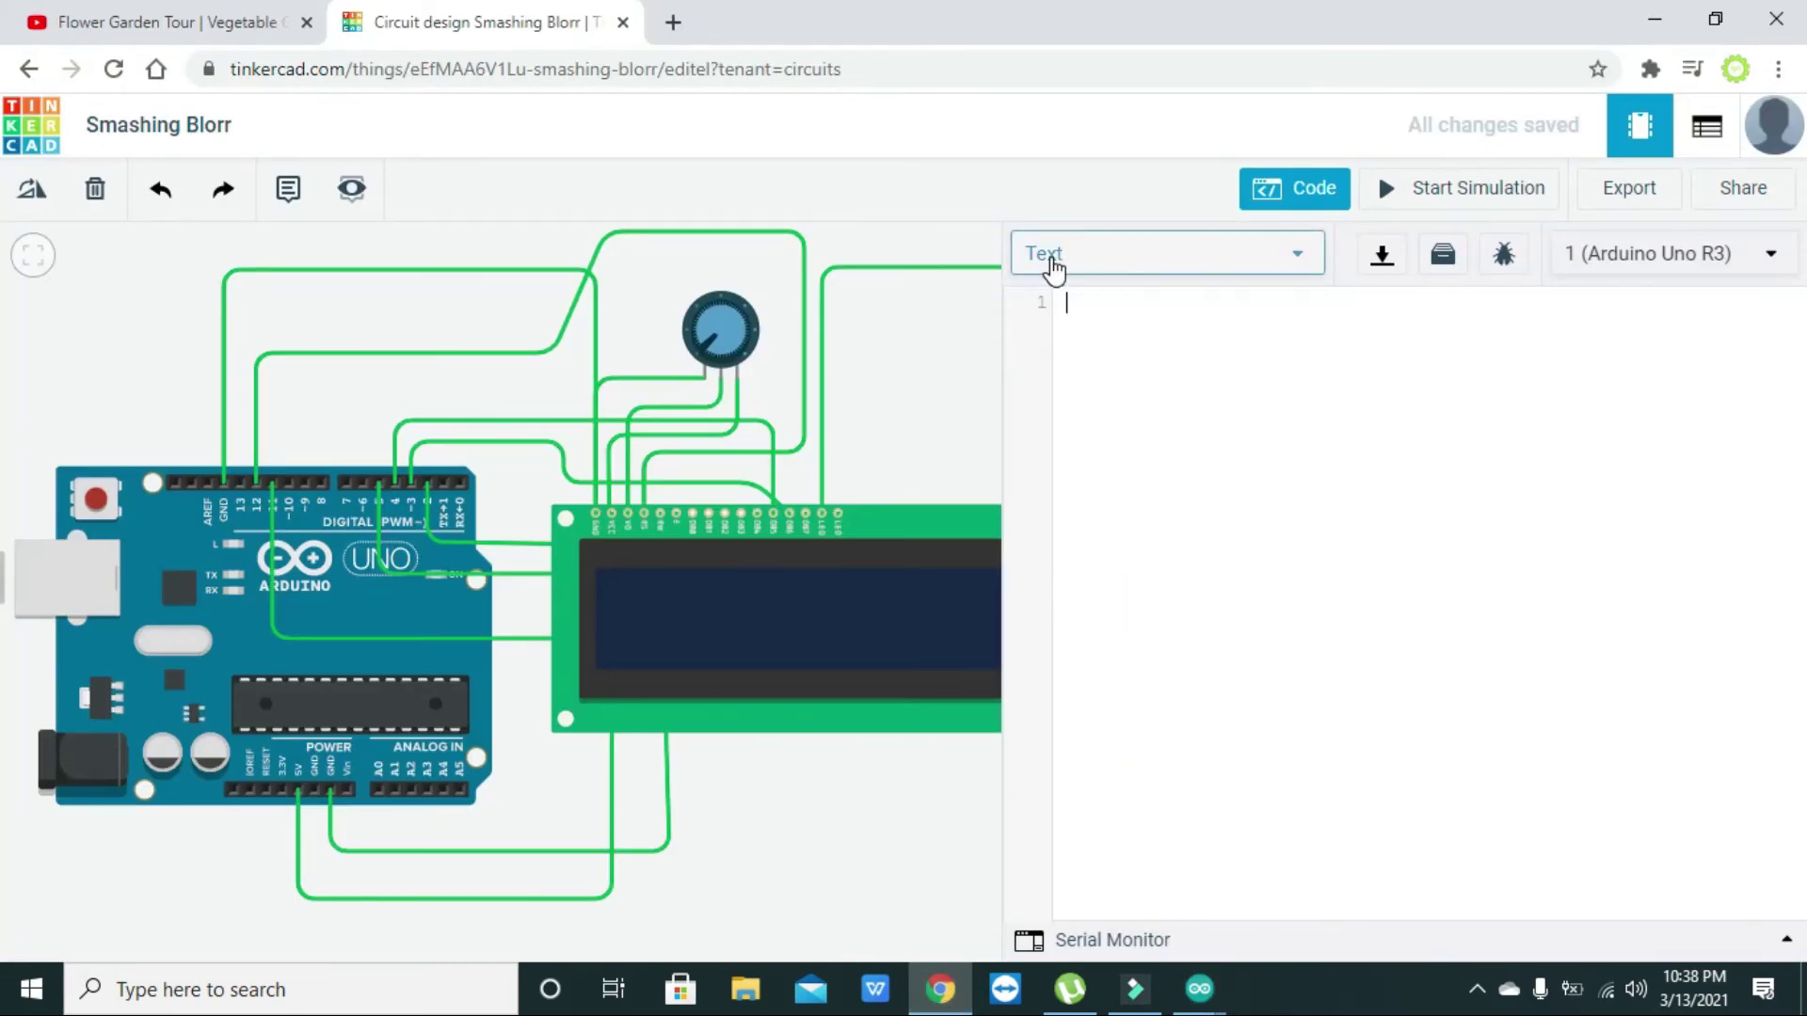
pyautogui.hotkey('ctrl', 'v')
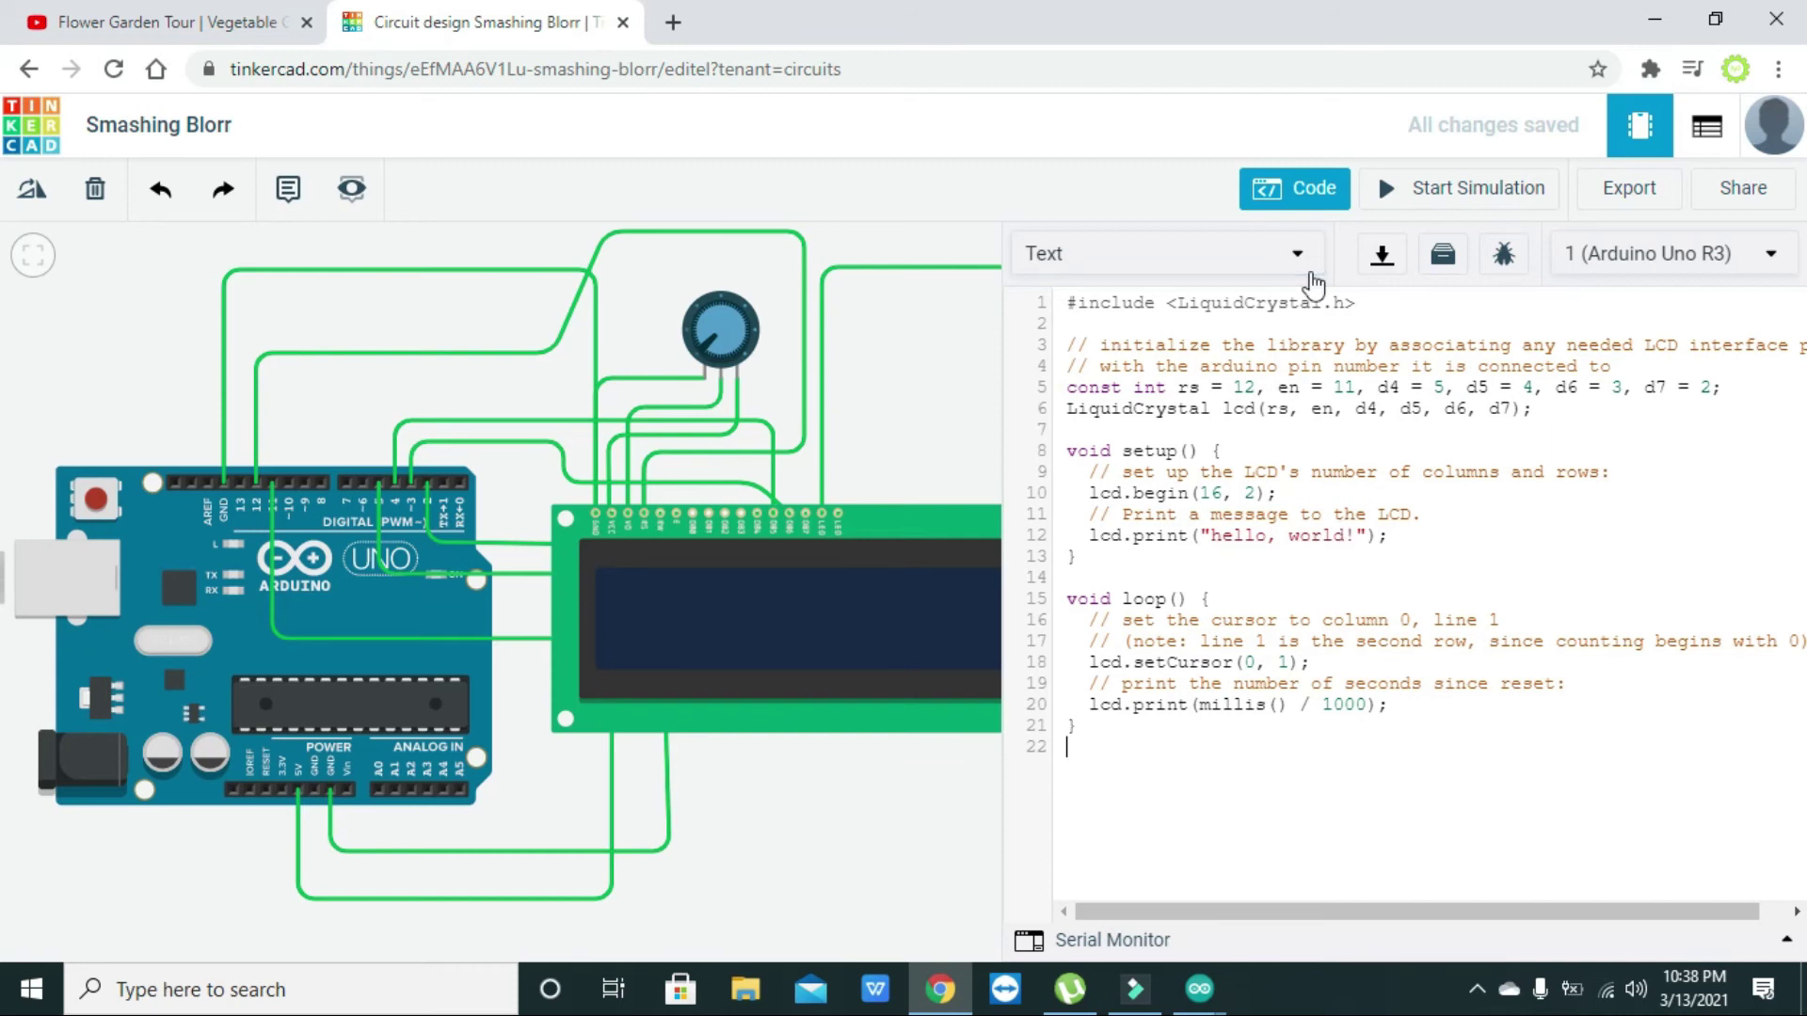
pyautogui.click(1330, 202)
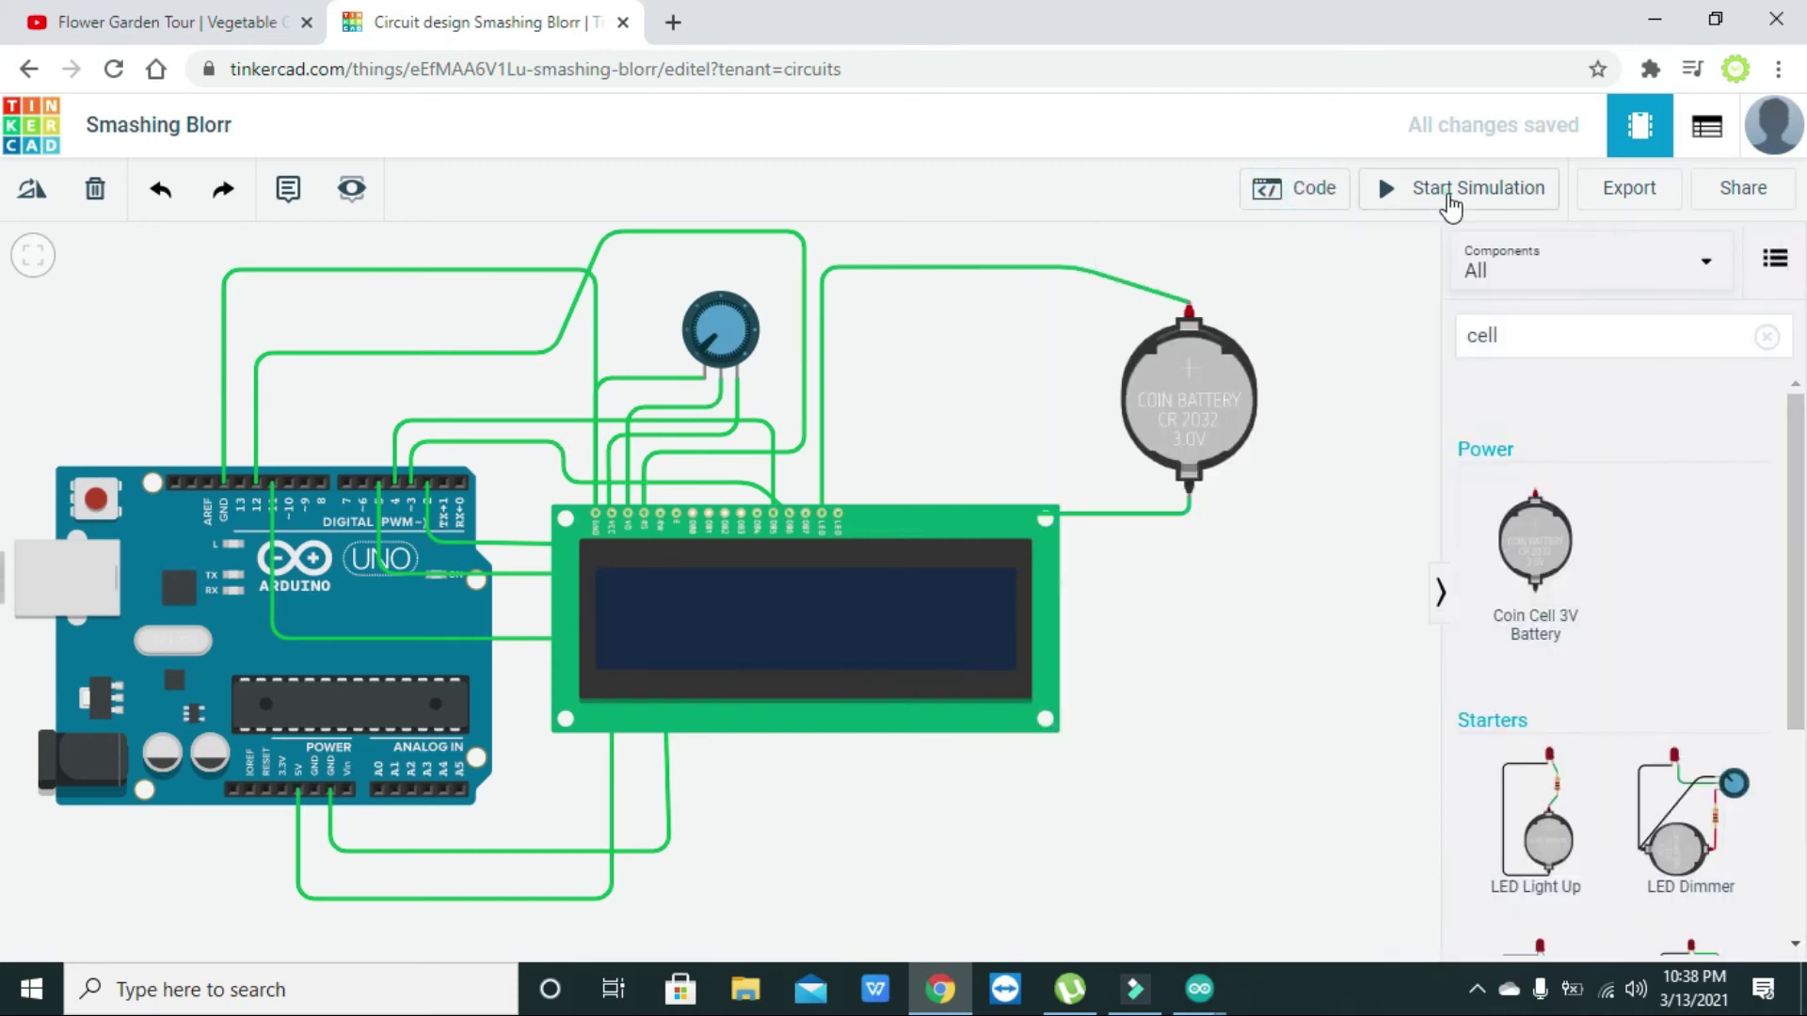
pyautogui.click(1450, 203)
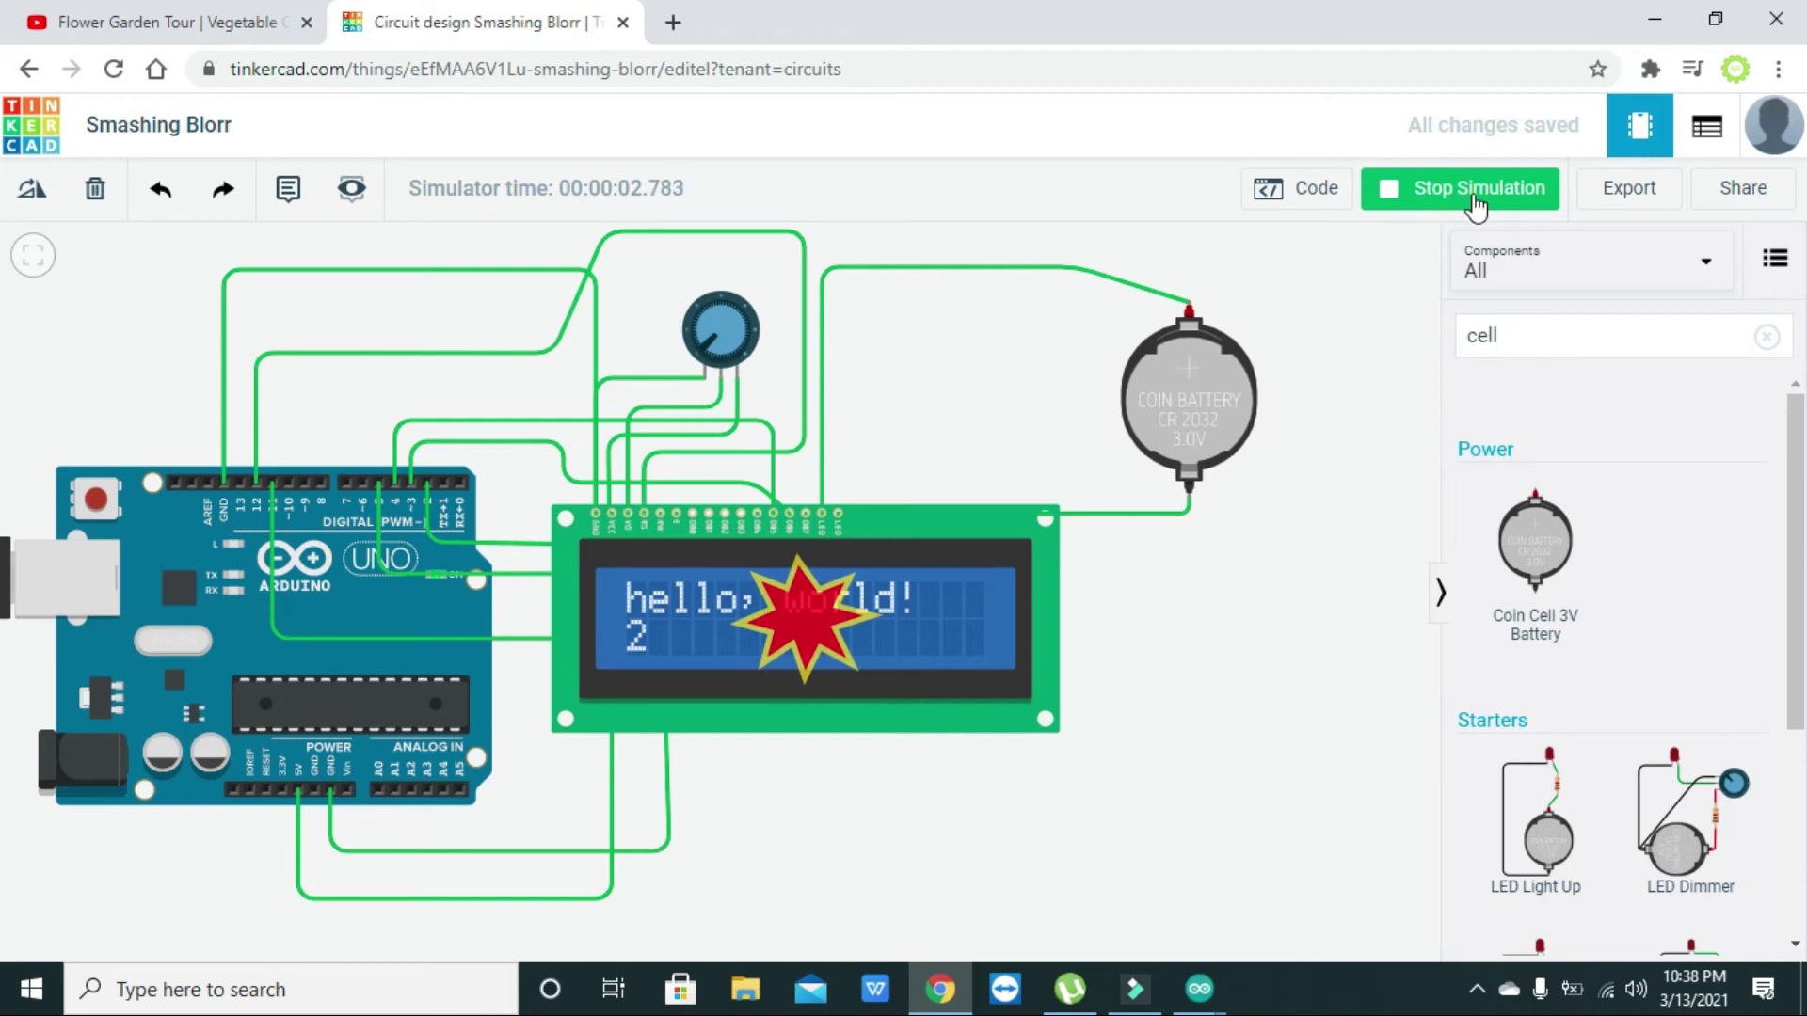
pyautogui.click(1455, 196)
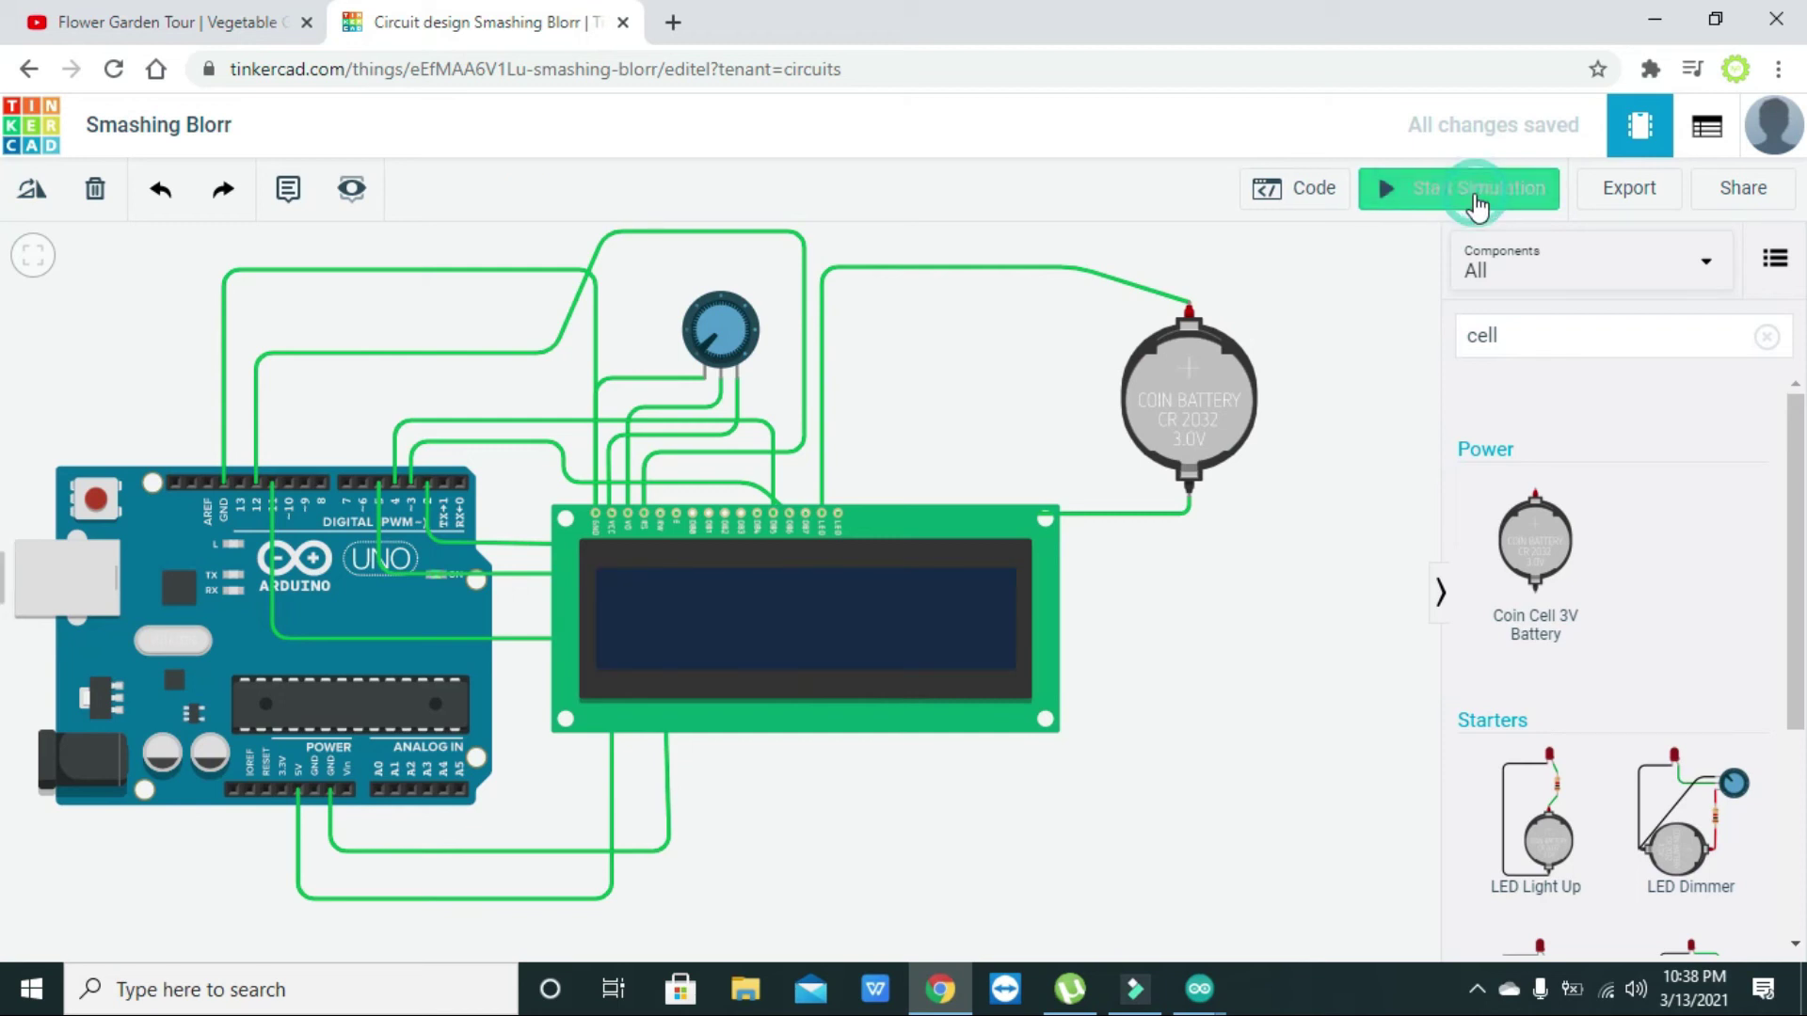
# Step: Nudge the potentiometer slightly left and select the coin cell's backlight wire
pyautogui.click(698, 343)
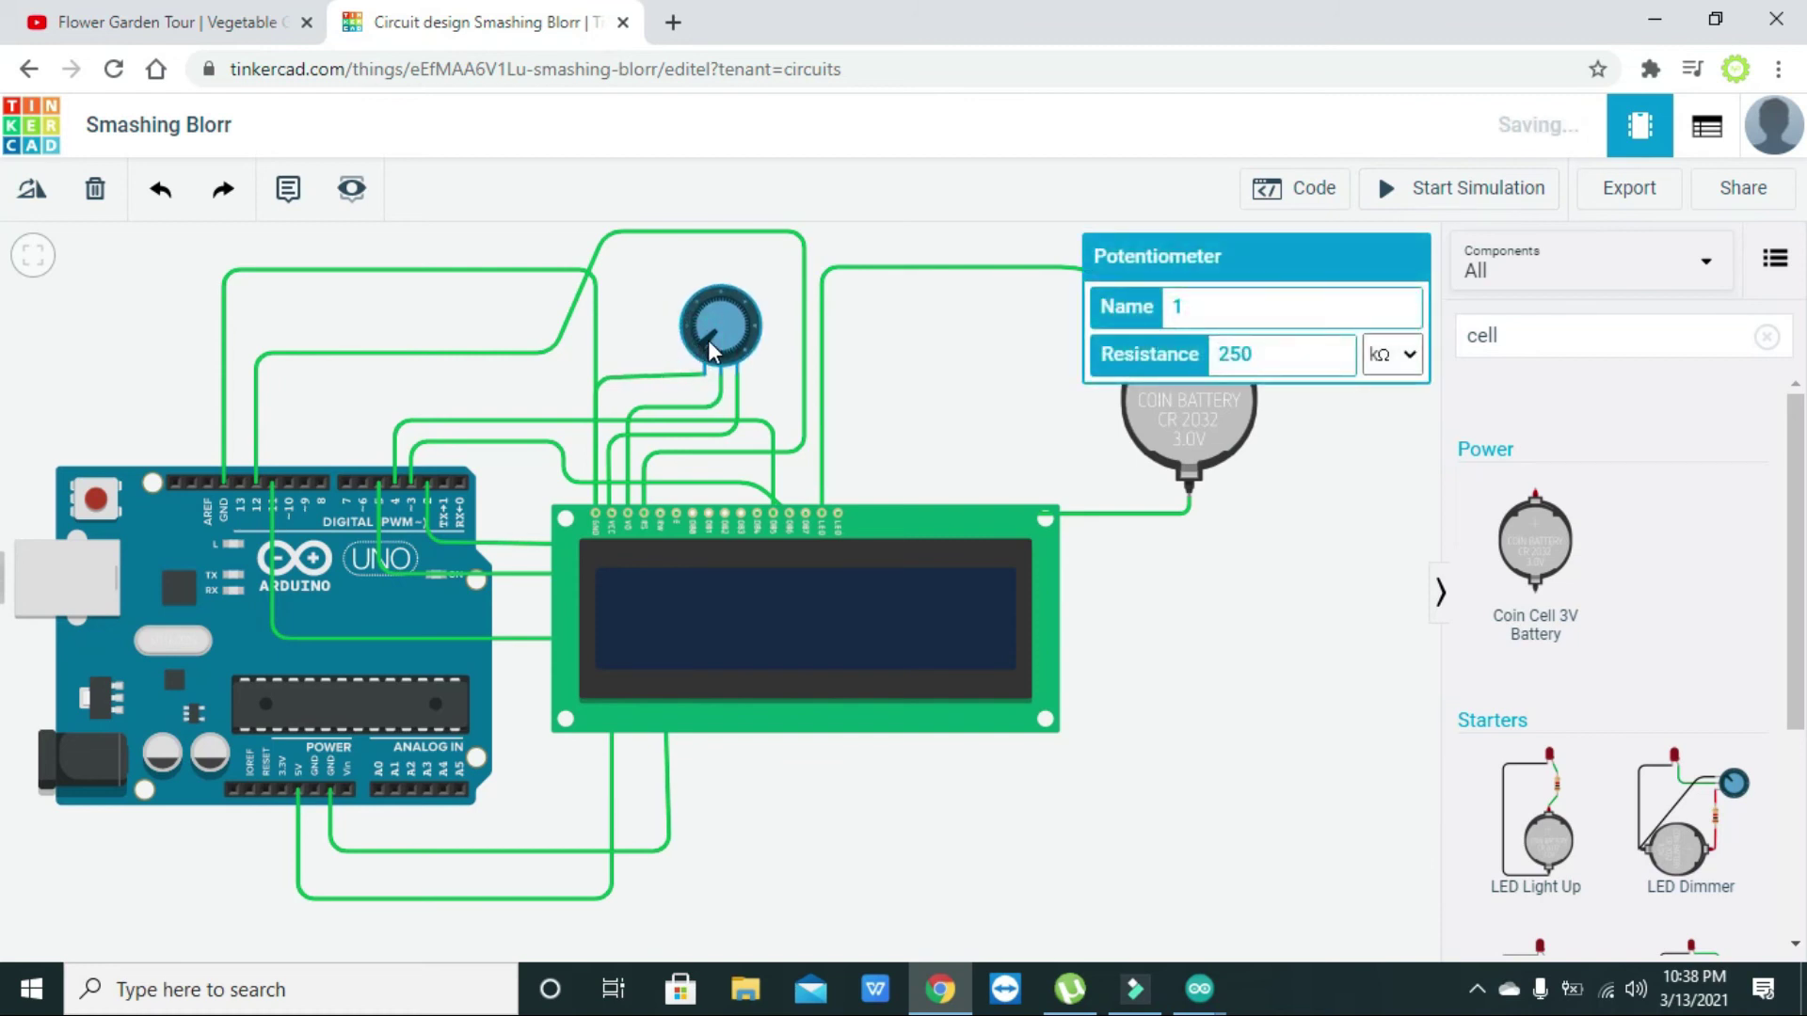
pyautogui.moveTo(708, 341); pyautogui.dragTo(703, 341)
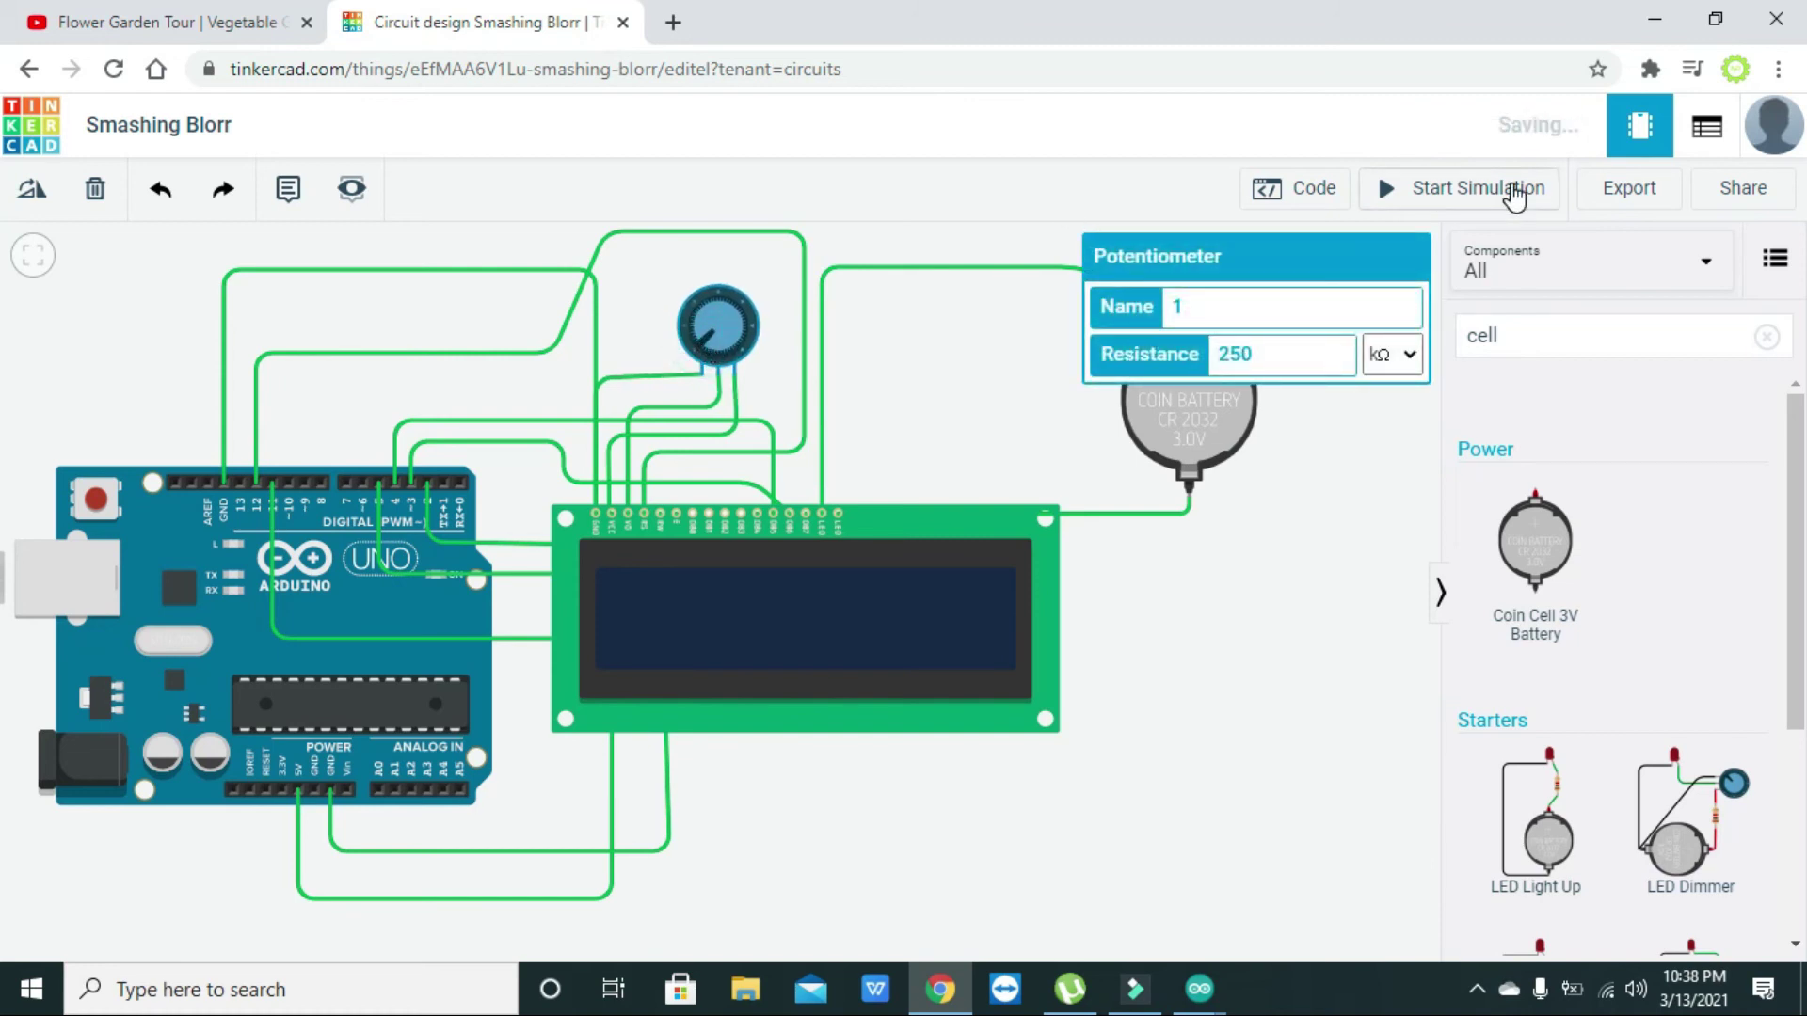
pyautogui.click(1264, 481)
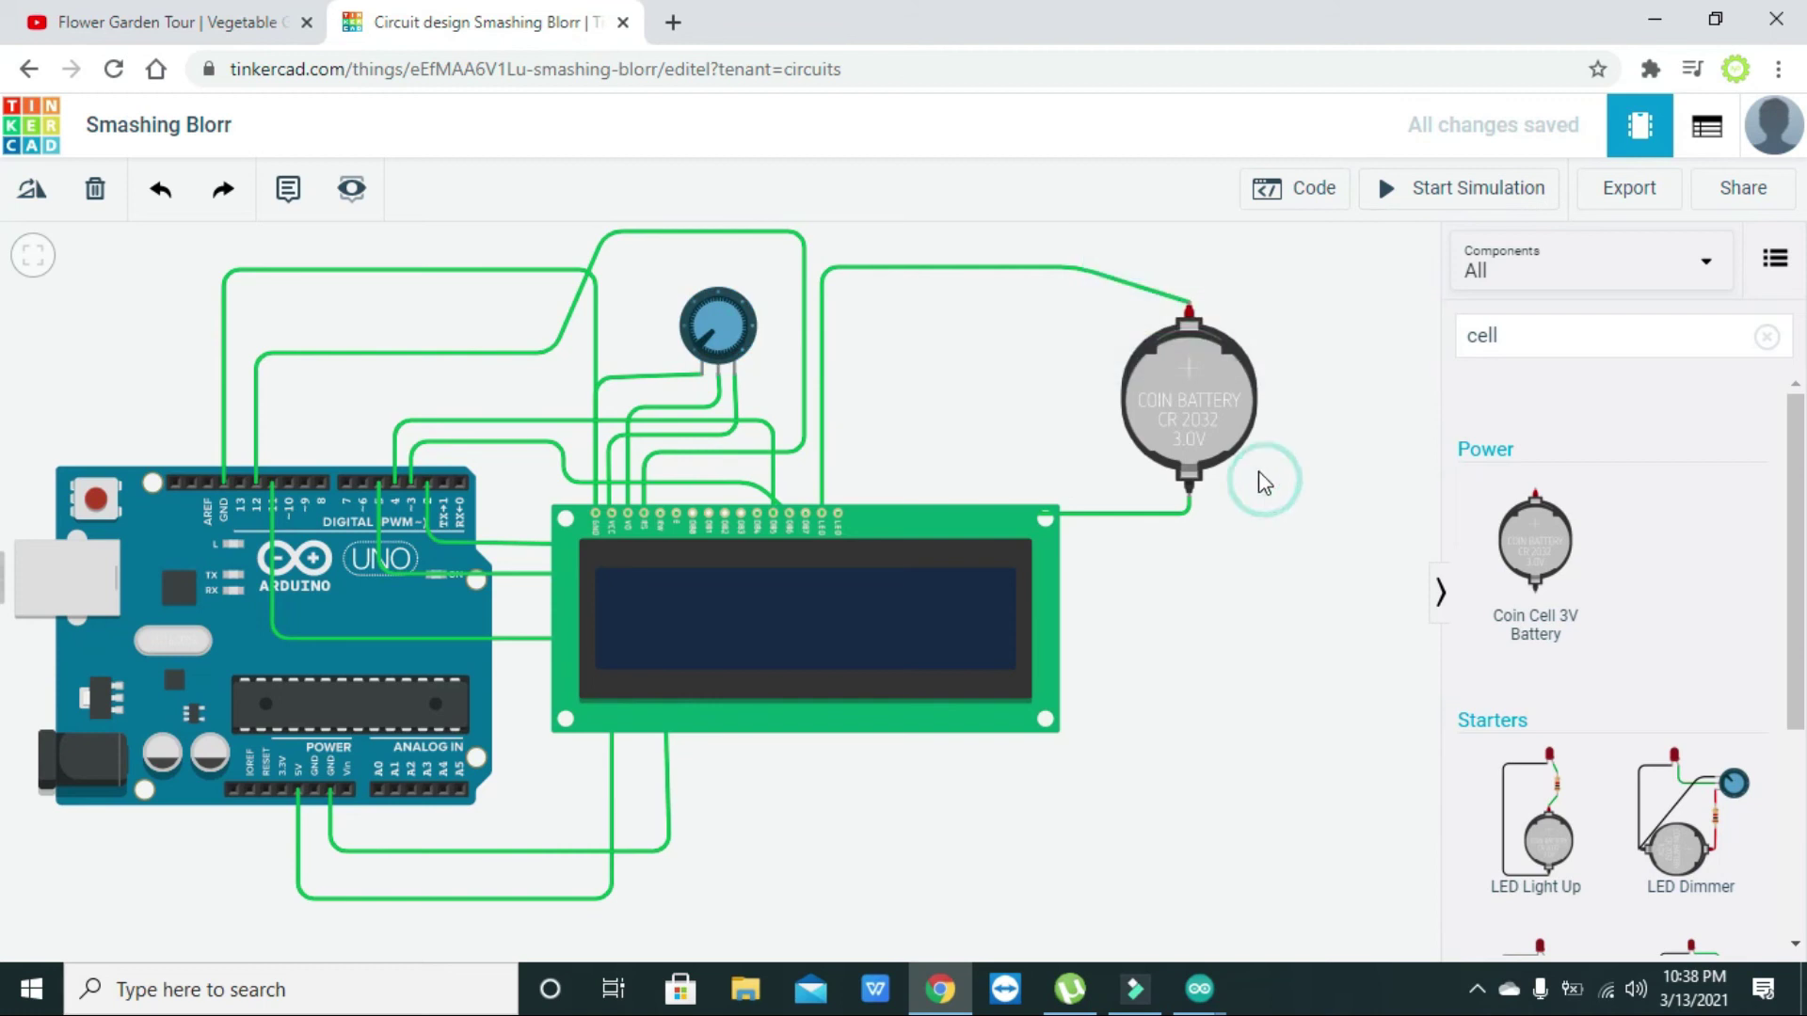
pyautogui.click(1180, 414)
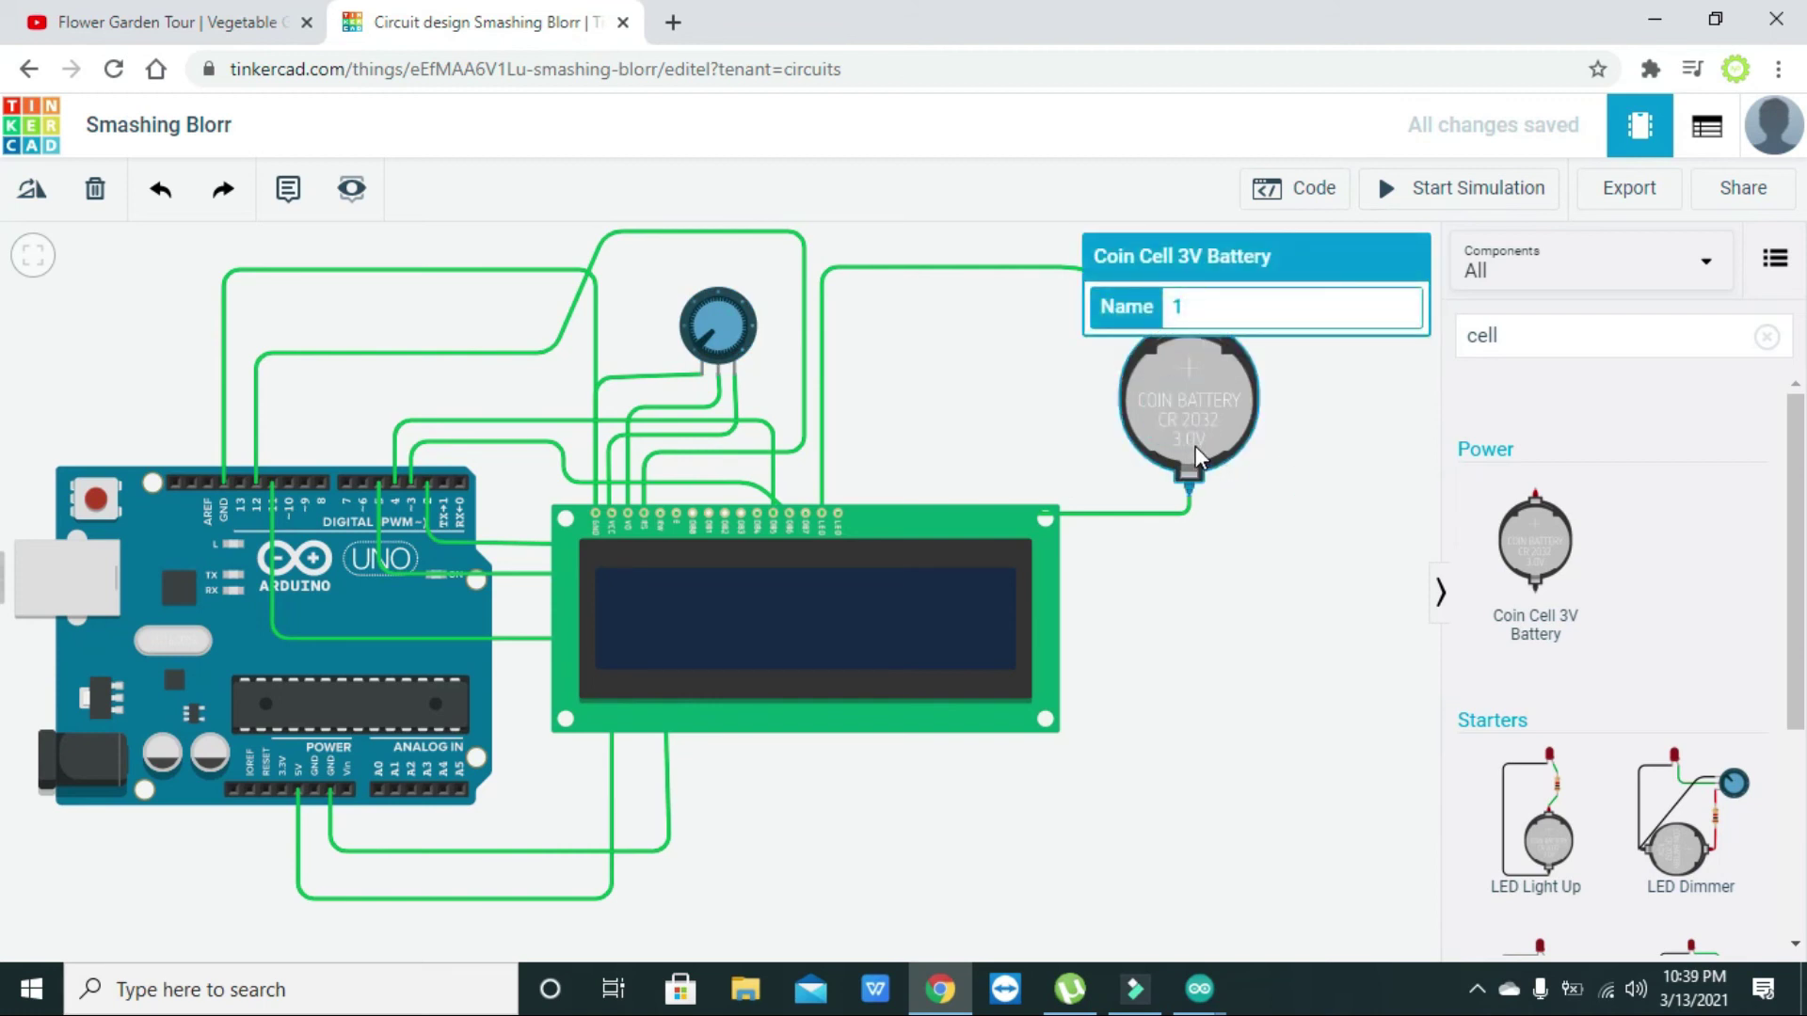
pyautogui.click(823, 369)
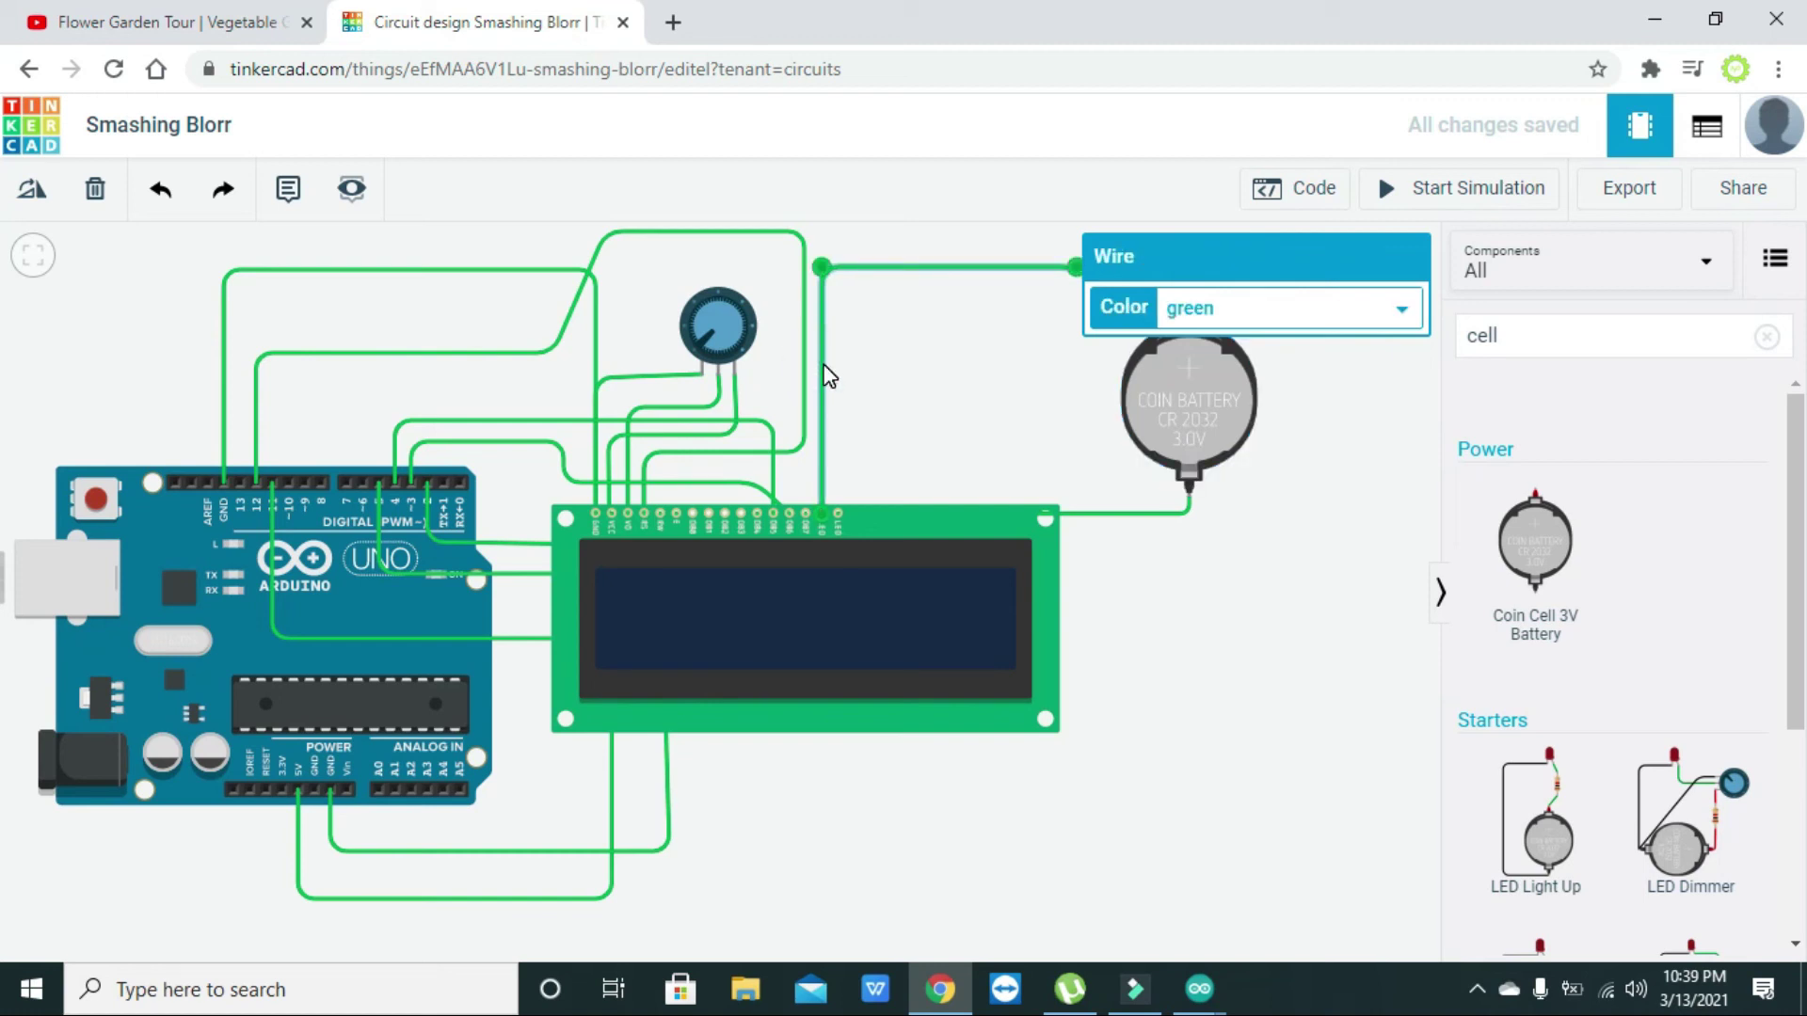
# Step: Search parts for 'res' and place a resistor just right of the LCD
pyautogui.doubleClick(1597, 337)
pyautogui.press('BackSpace')
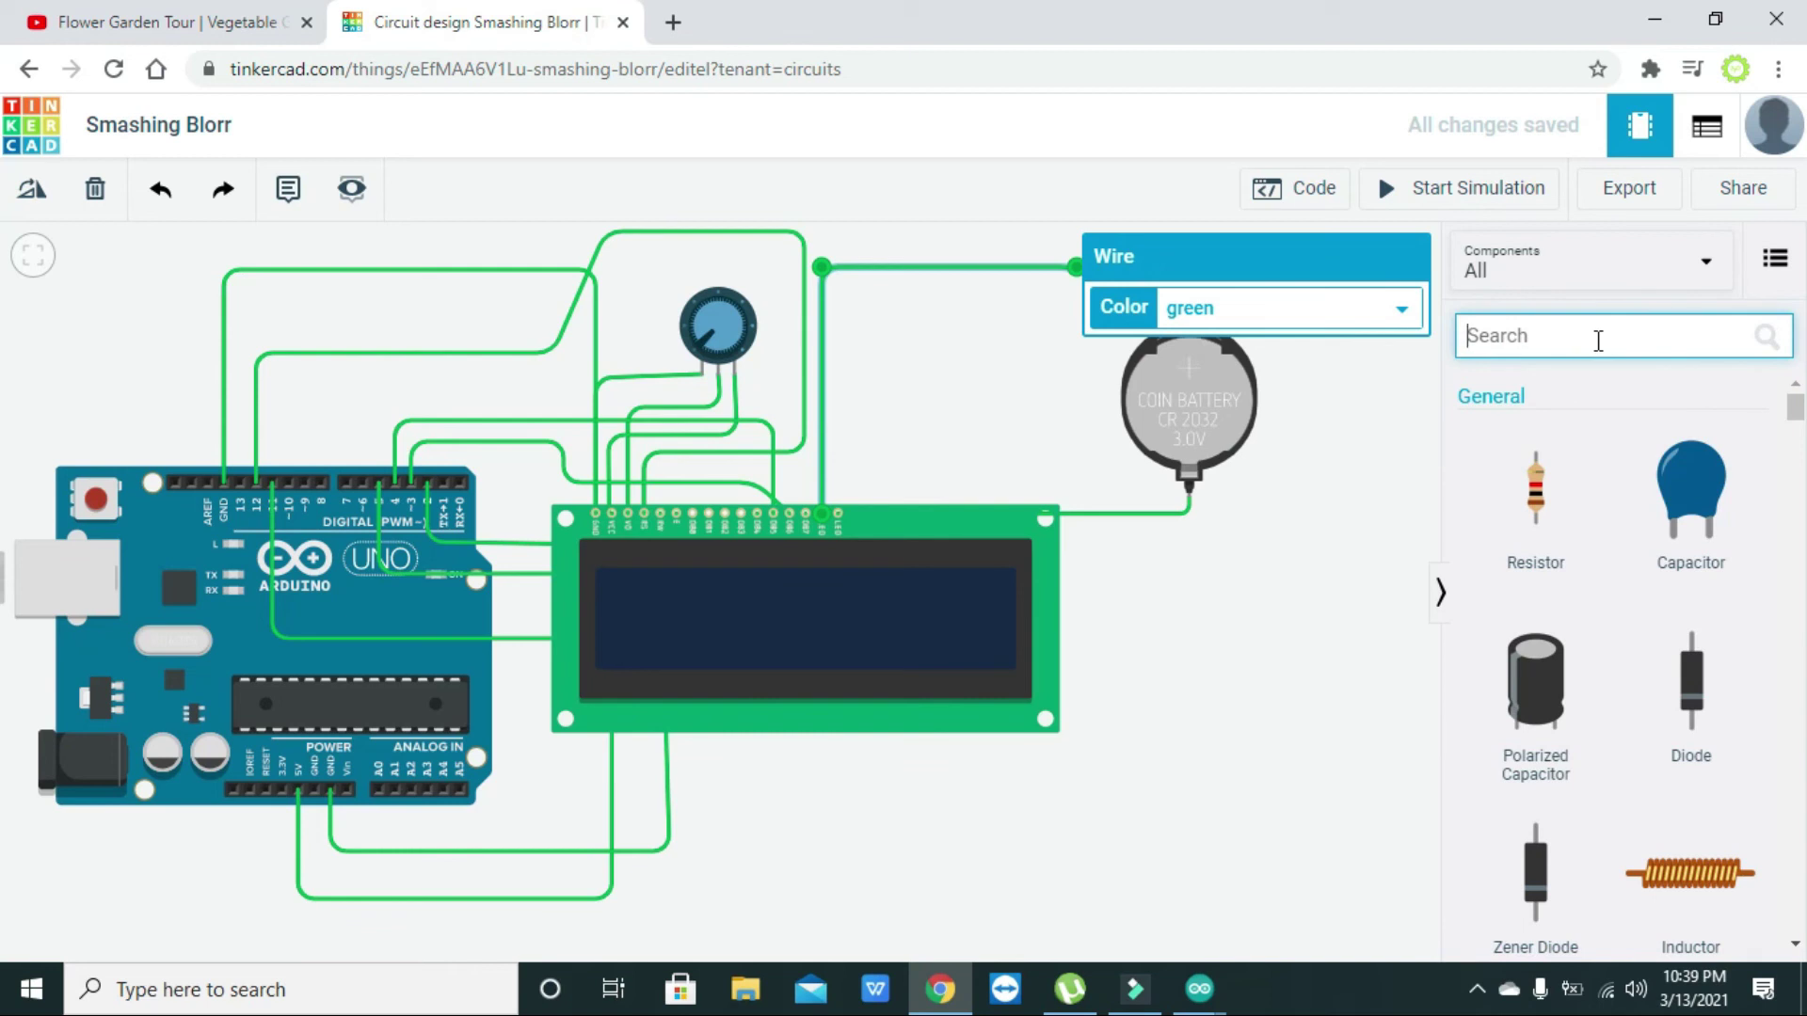
pyautogui.write('res')
pyautogui.click(1384, 456)
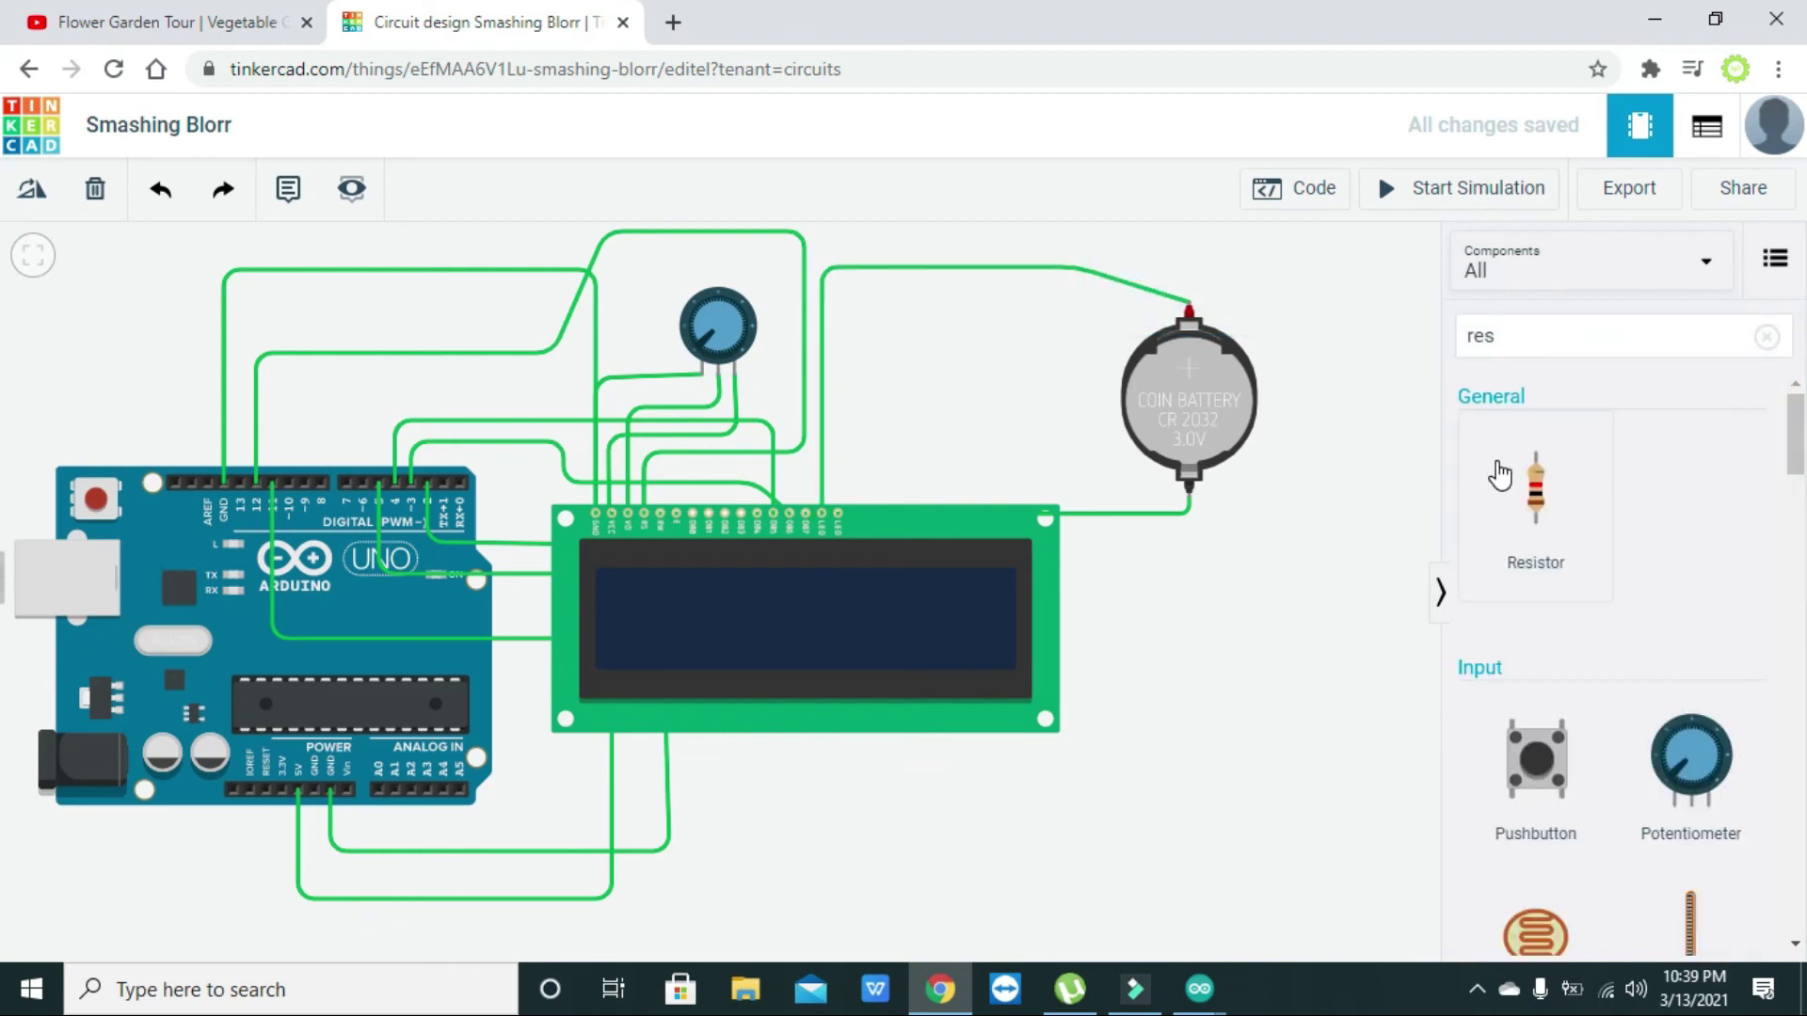
pyautogui.moveTo(1529, 485); pyautogui.dragTo(1123, 576)
# Step: Reroute the LCD cathode wire through the resistor to the battery's negative terminal
pyautogui.click(1119, 515)
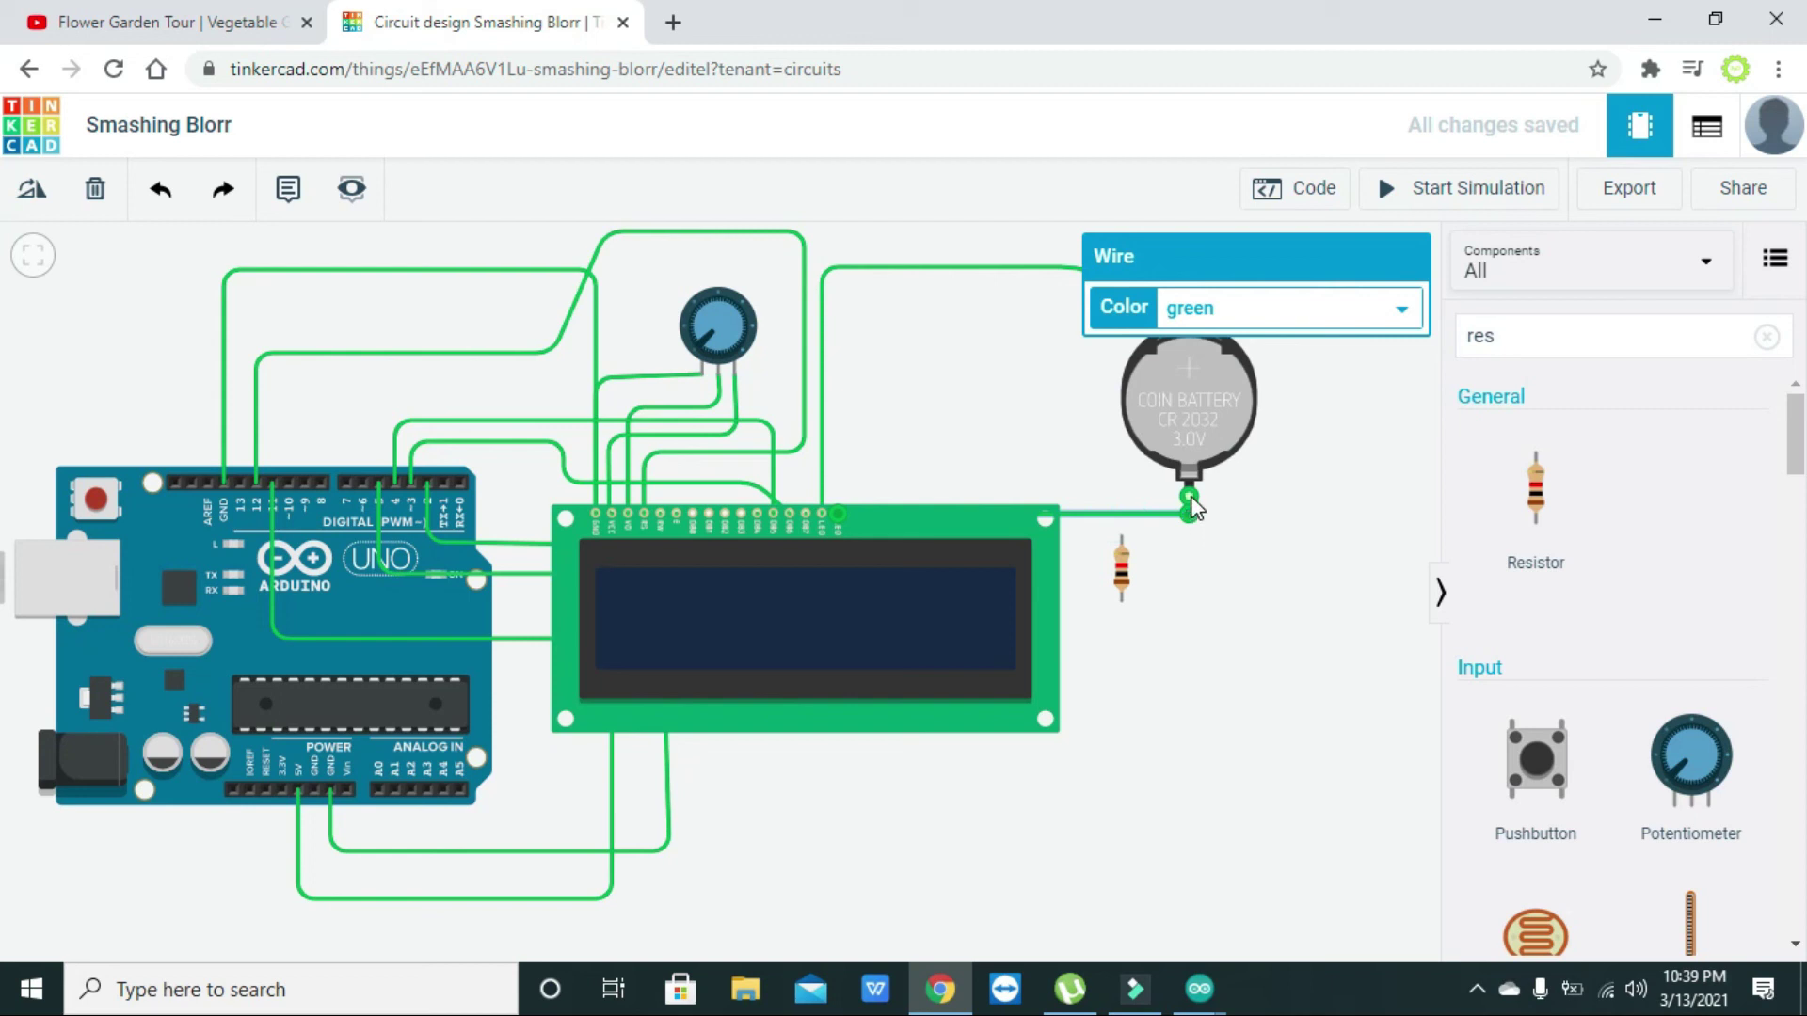
pyautogui.moveTo(1189, 515); pyautogui.dragTo(1129, 610)
pyautogui.moveTo(1190, 514); pyautogui.dragTo(1082, 609)
pyautogui.click(1121, 535)
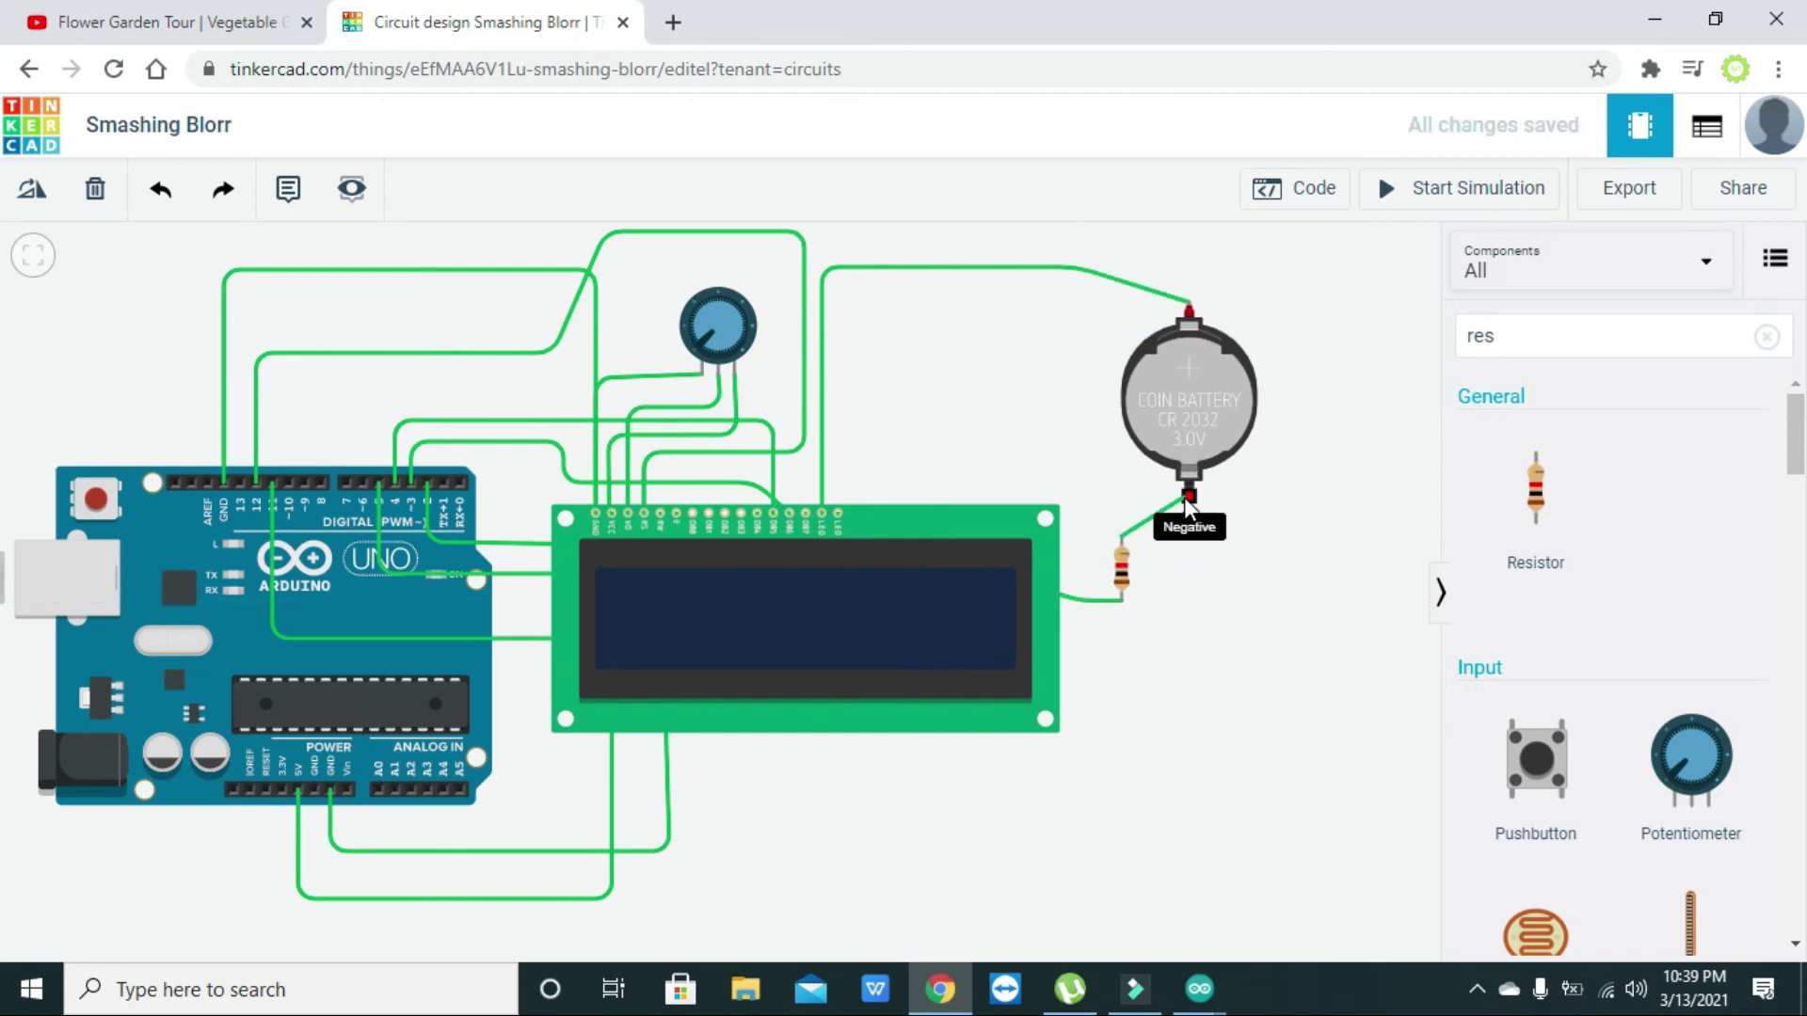
pyautogui.click(1189, 499)
pyautogui.moveTo(1144, 522); pyautogui.dragTo(1121, 497)
pyautogui.click(1093, 601)
# Step: Set the resistor's resistance to 100 Ω
pyautogui.click(1120, 565)
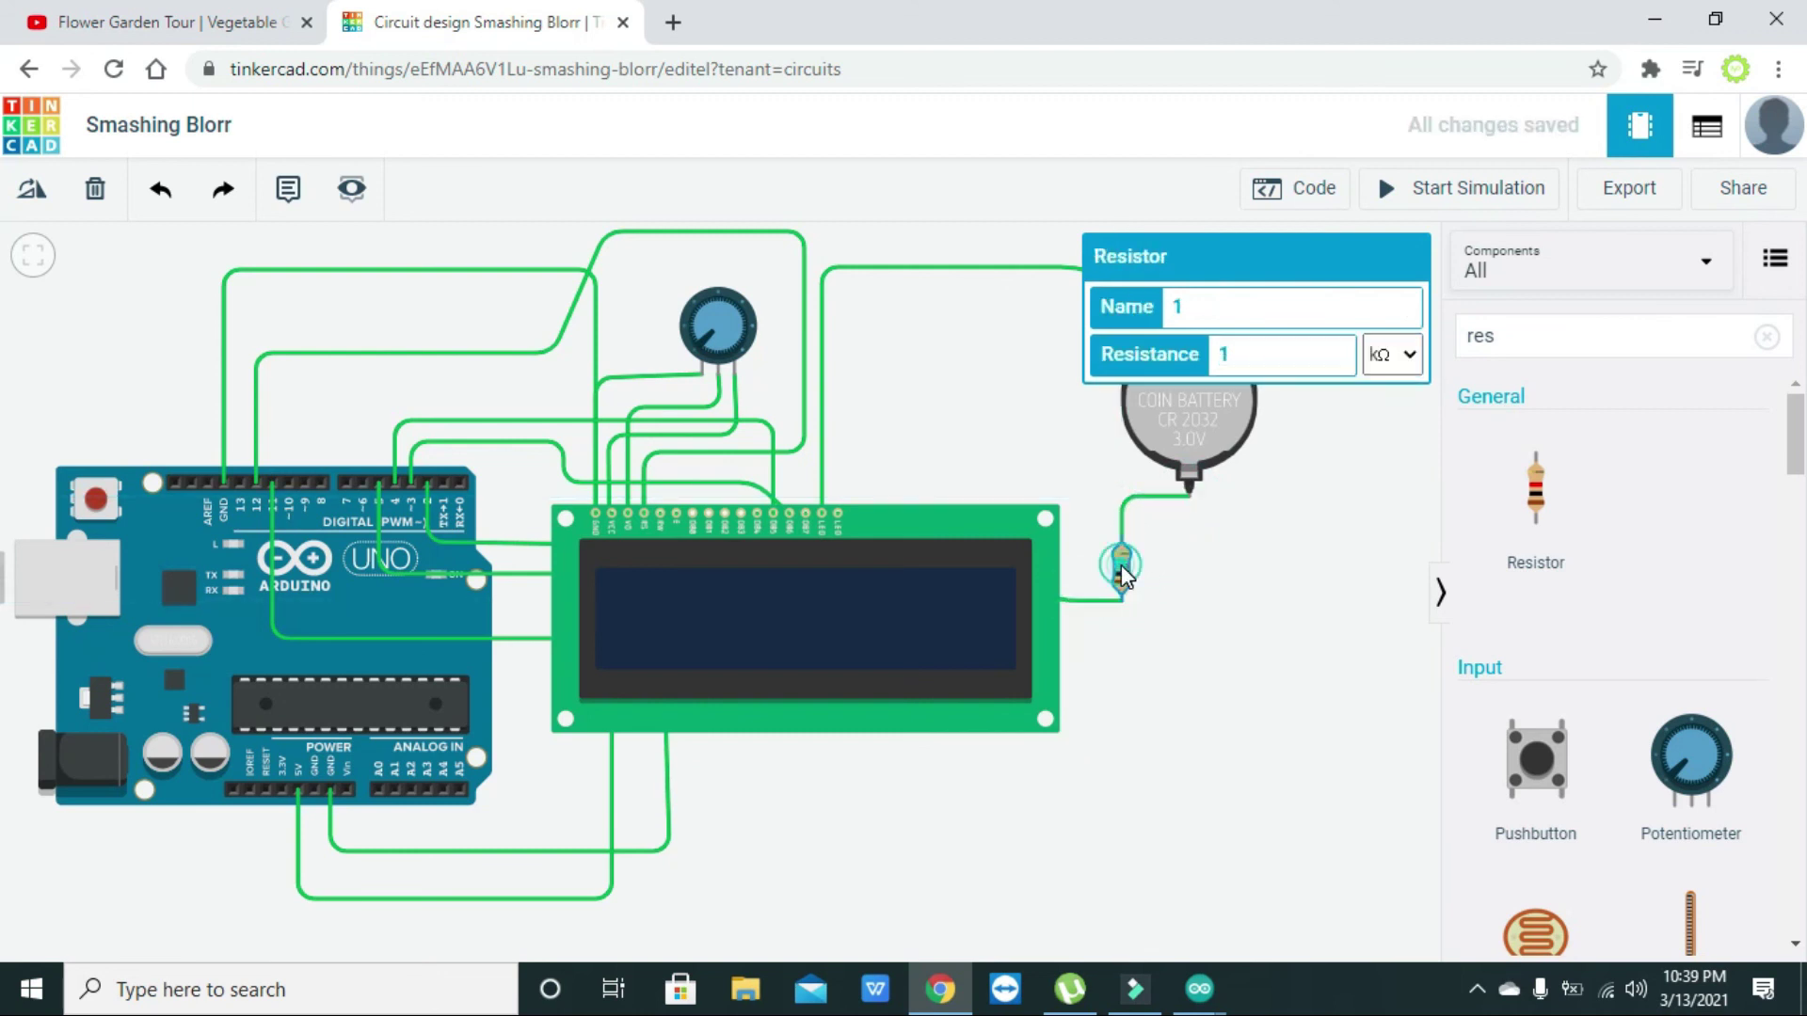
pyautogui.click(1406, 355)
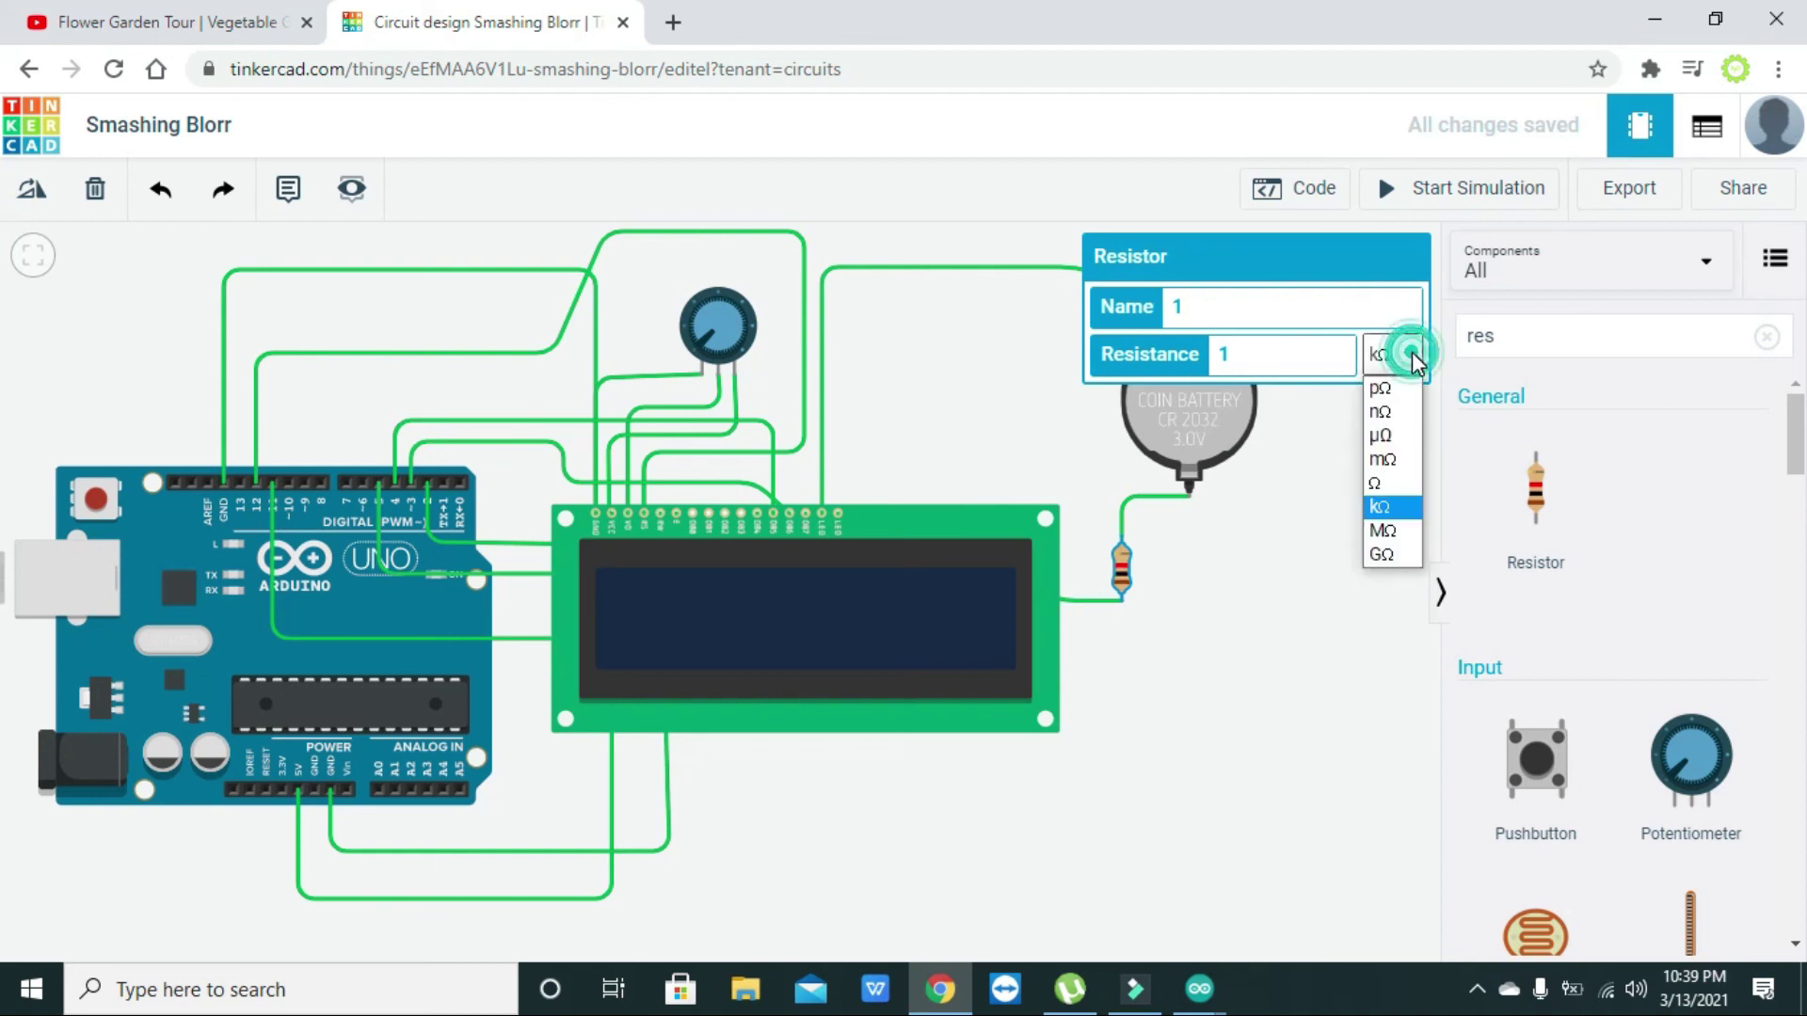
pyautogui.click(1393, 482)
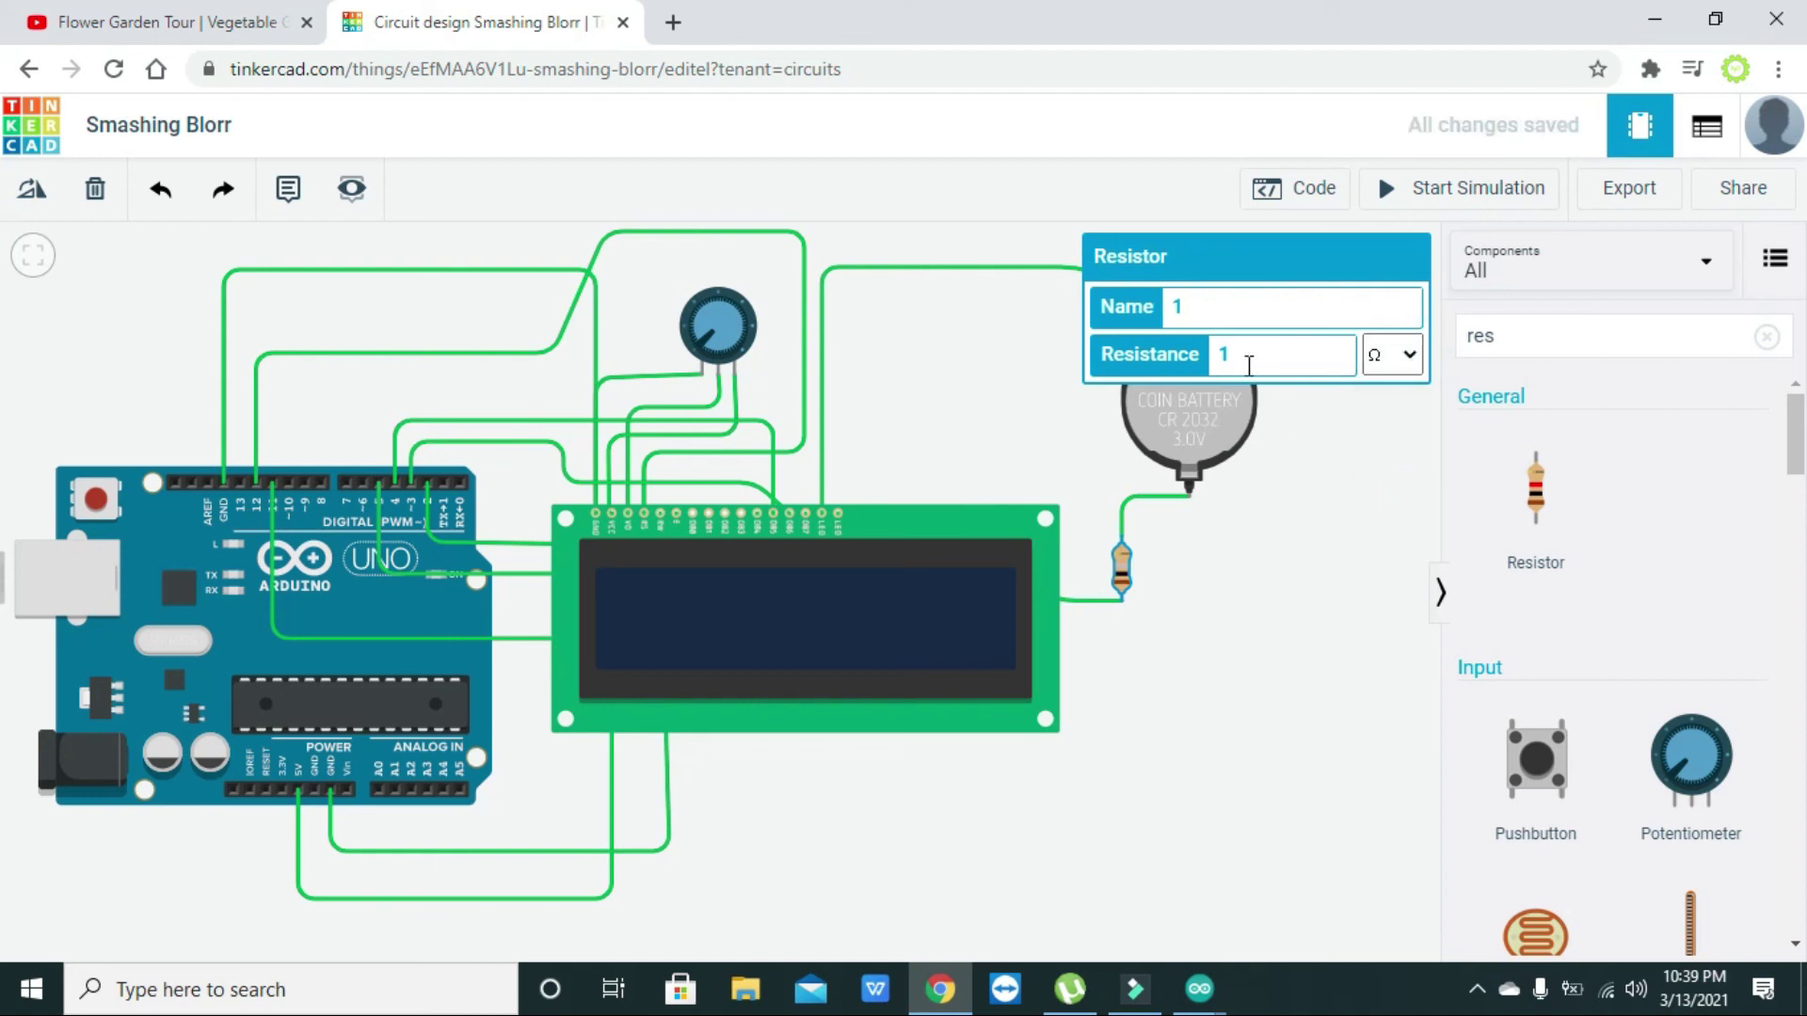
pyautogui.click(1249, 365)
pyautogui.write('100')
pyautogui.click(1266, 533)
# Step: Run the simulation and turn the potentiometer knob until 'hello, world!' is clearly readable
pyautogui.click(1465, 191)
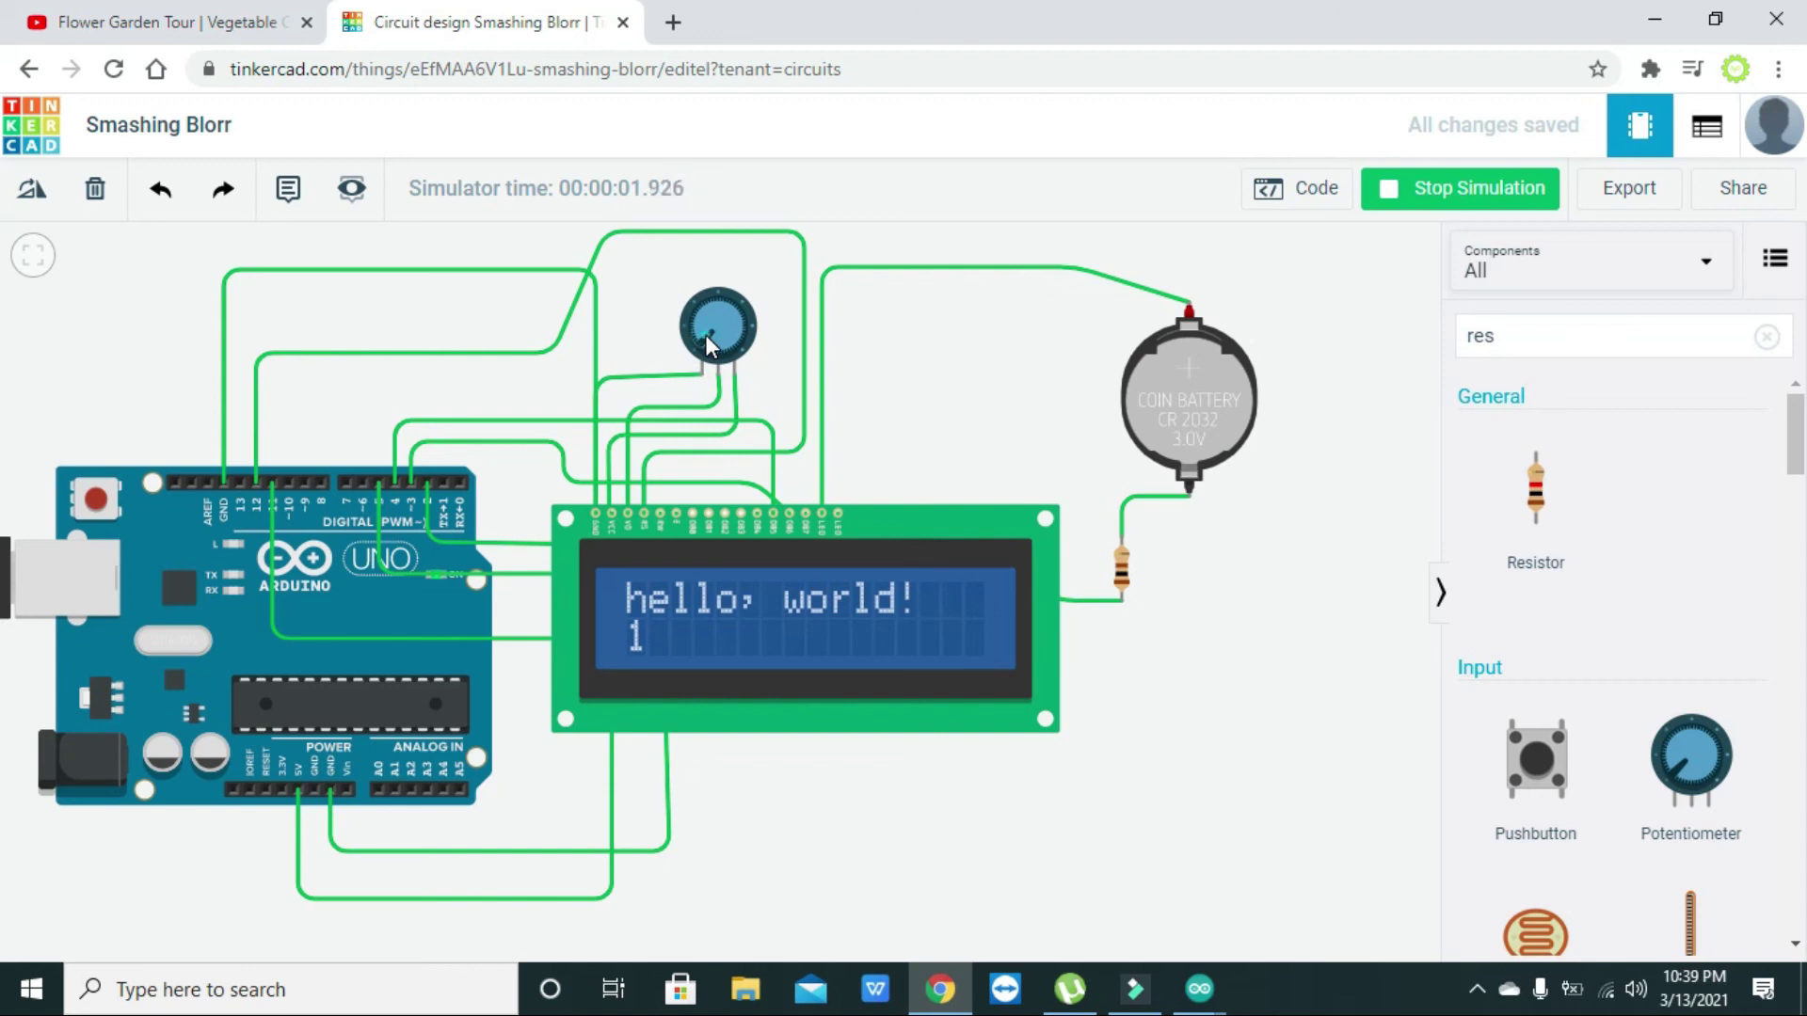
pyautogui.moveTo(704, 335); pyautogui.dragTo(719, 361)
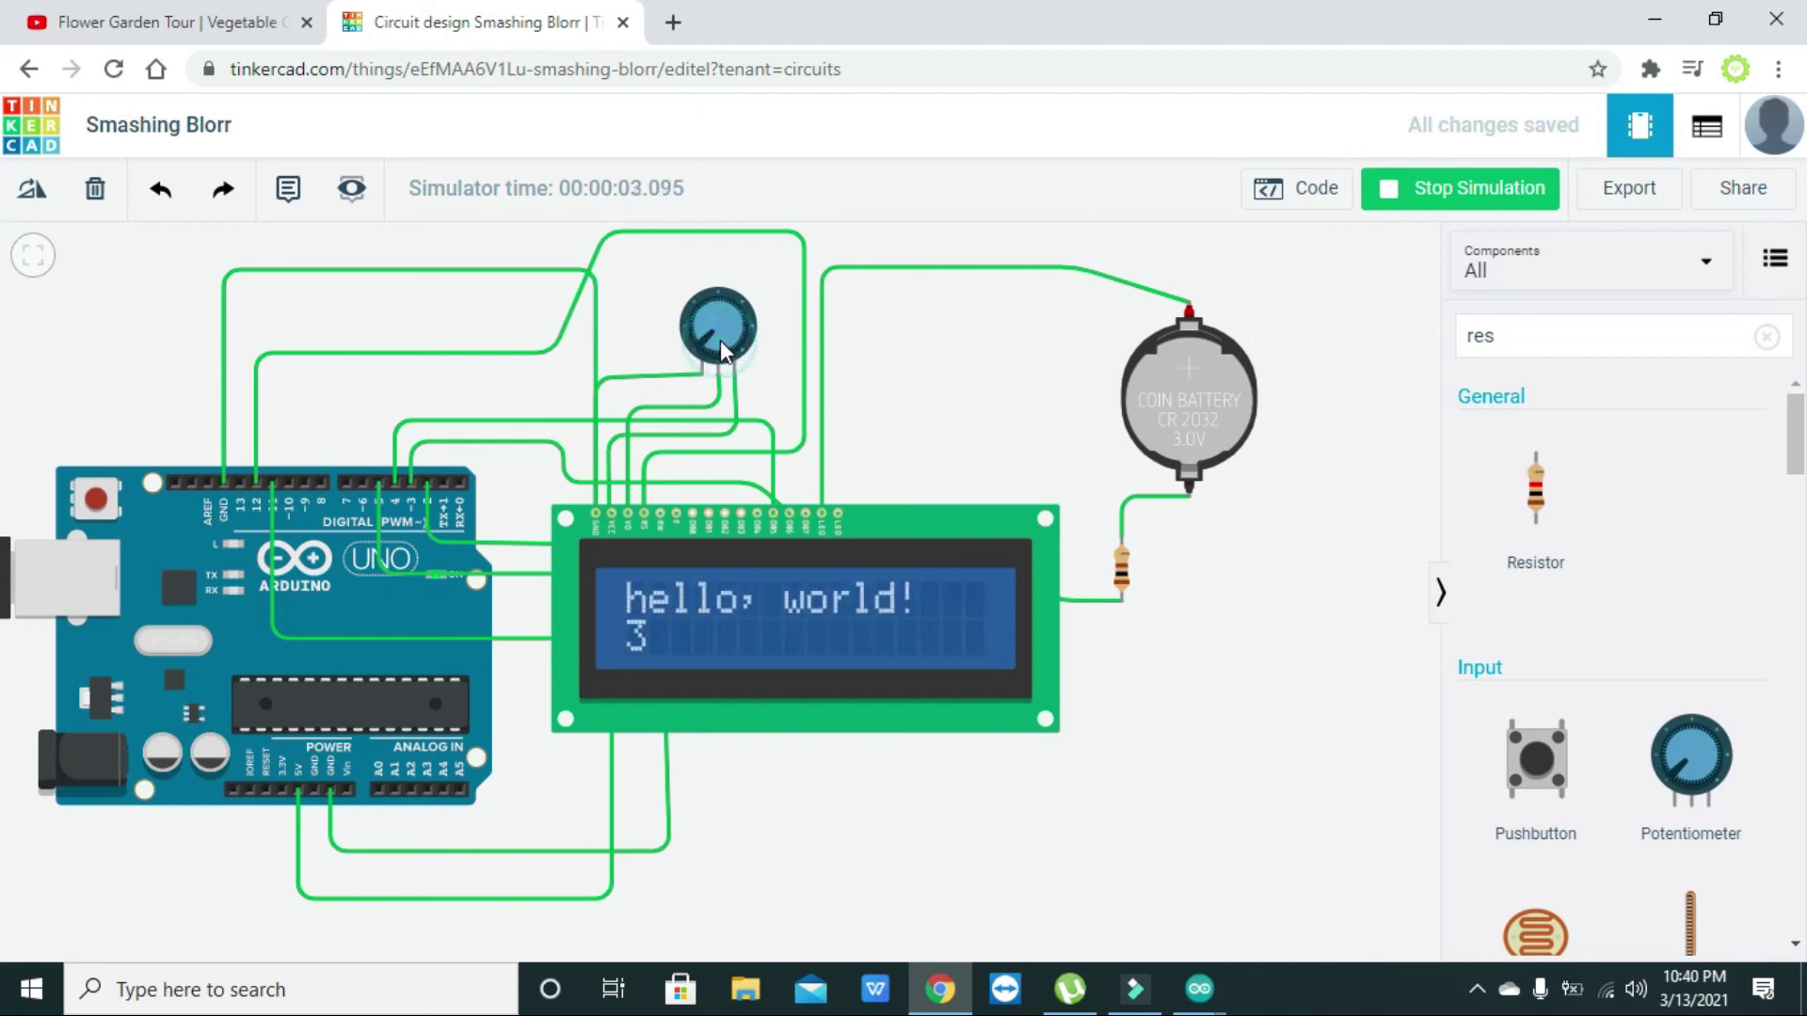